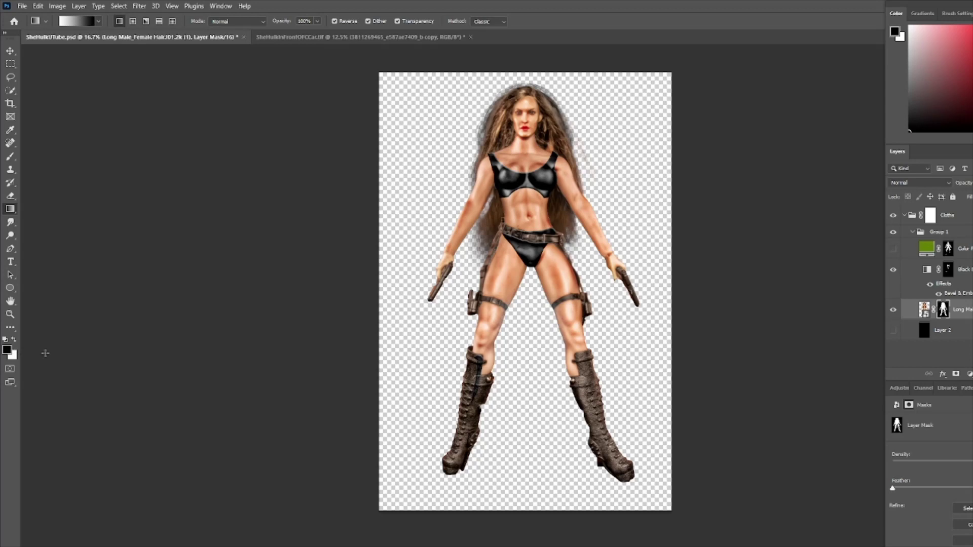
Target the Black & White adjustment's layer mask and set up a 200 px brush with white as the foreground colour
key(x)
click(948, 270)
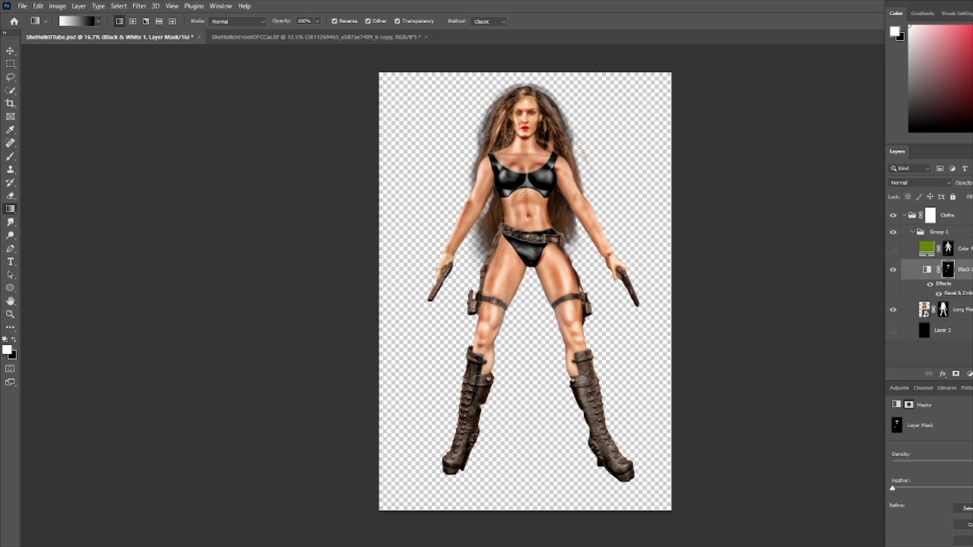
key(bracketright)
key(bracketright)
key(bracketright)
key(bracketright)
key(bracketright)
key(bracketright)
key(bracketright)
key(bracketright)
key(bracketright)
key(bracketright)
key(bracketright)
key(bracketright)
key(bracketright)
key(bracketright)
key(b)
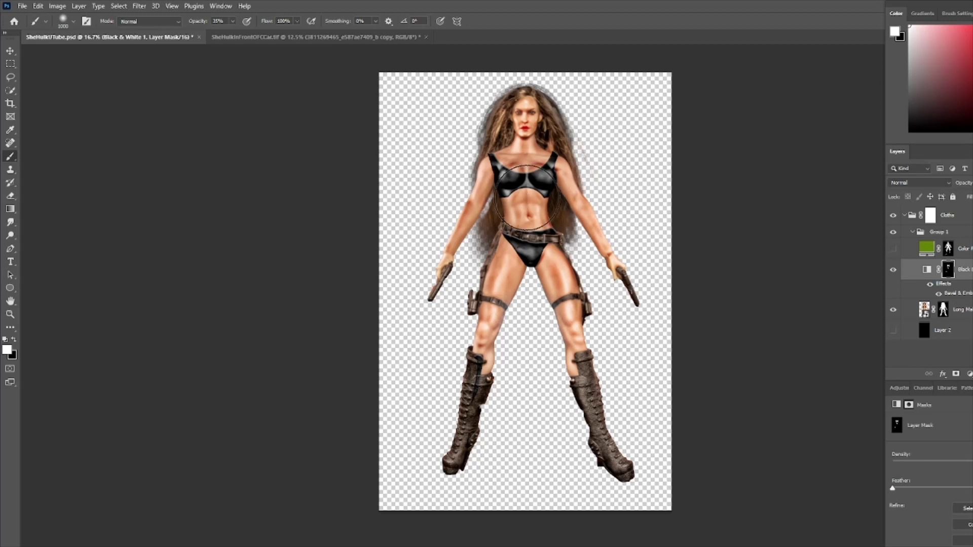
key(bracketleft)
key(bracketleft)
key(bracketleft)
key(bracketleft)
key(bracketleft)
key(bracketleft)
key(bracketleft)
key(bracketleft)
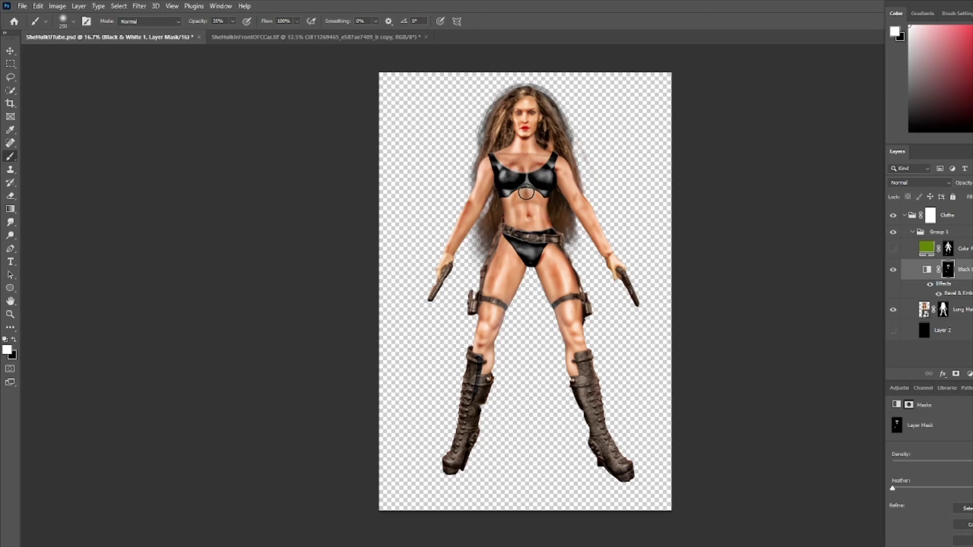
key(bracketleft)
Set the brush opacity to 100% and raise its hardness to the maximum
click(232, 22)
drag(234, 35, 298, 31)
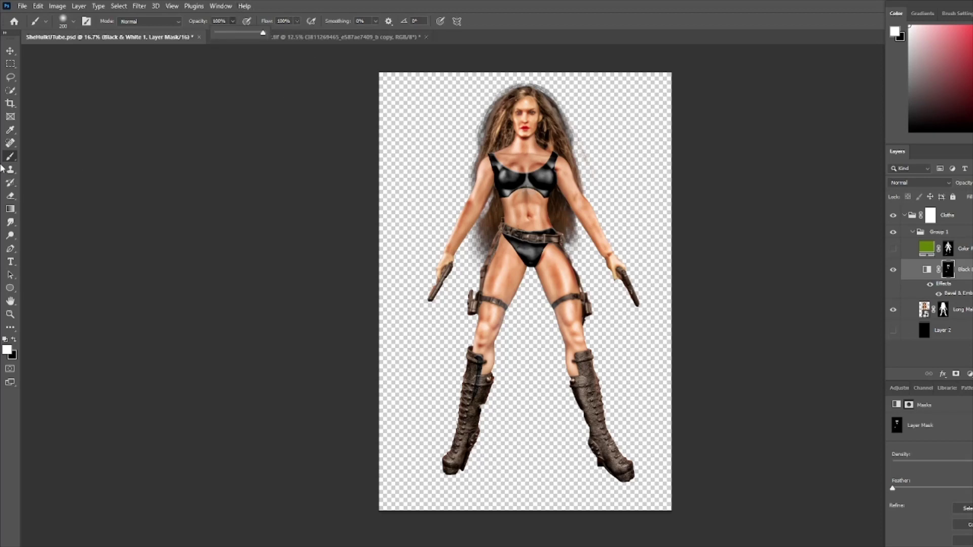
click(70, 23)
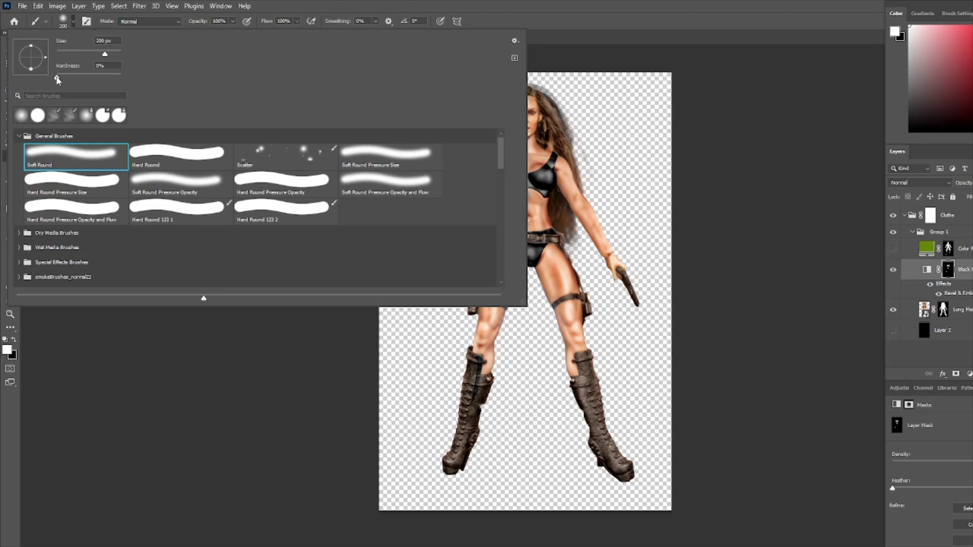
drag(57, 79, 202, 72)
click(296, 4)
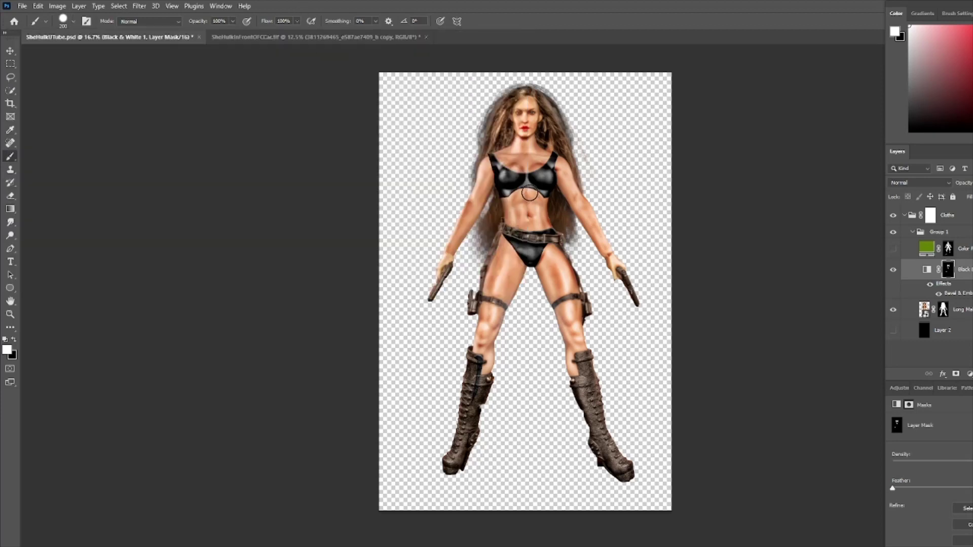
Try painting a straight vertical 125 px strip on the mask from the black top down to the belt, and undo it
key(bracketleft)
key(bracketleft)
key(bracketleft)
click(526, 189)
shift+click(531, 233)
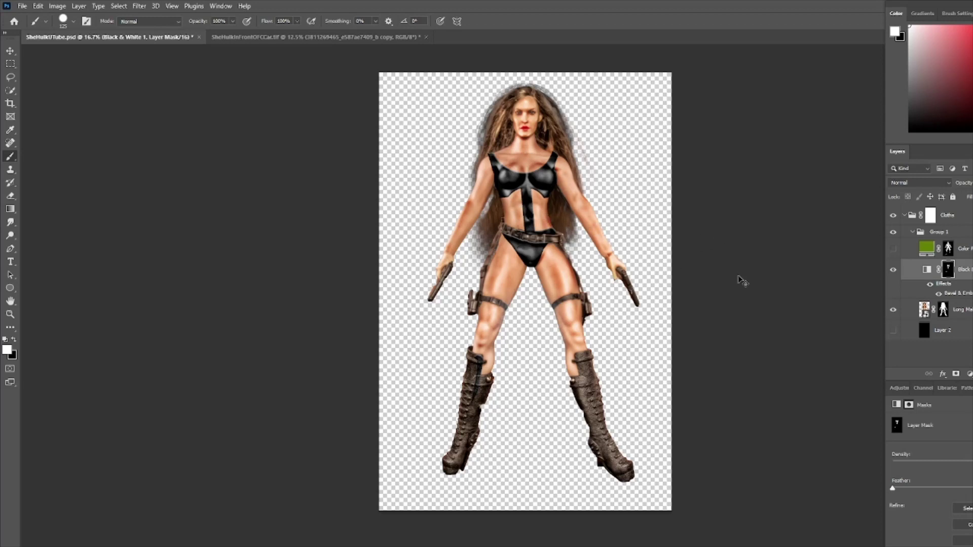
key(ctrl+z)
Review the Bevel & Emboss settings of the Black & White adjustment layer
key(ctrl+2)
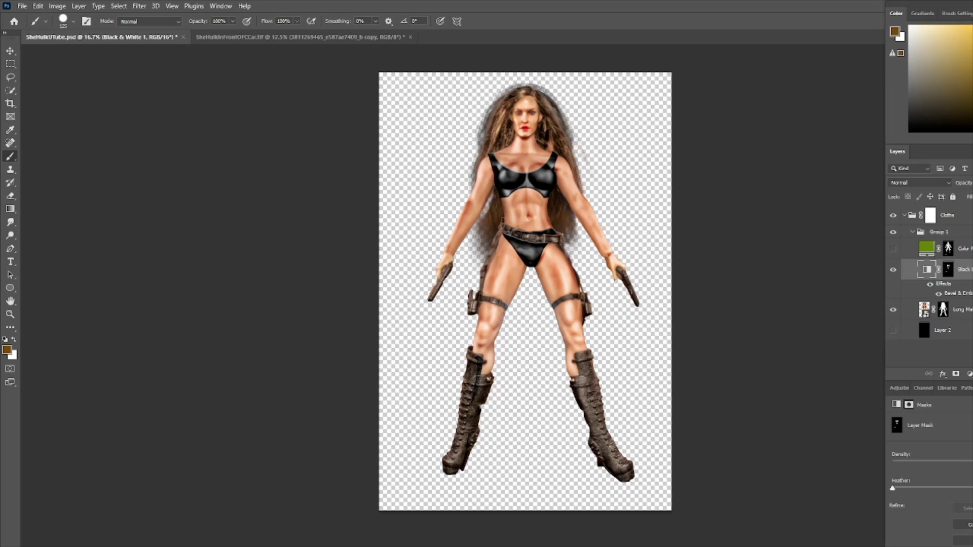
double_click(959, 295)
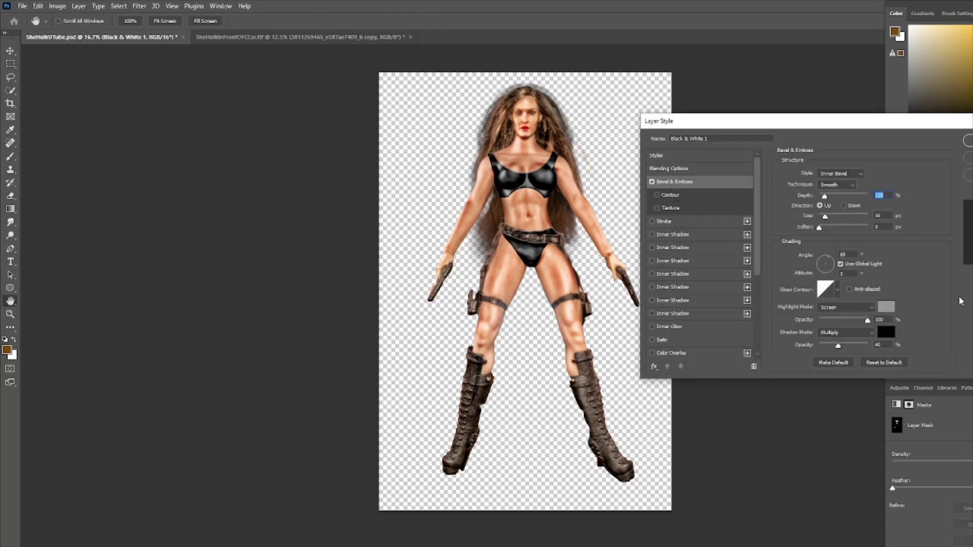
click(652, 182)
click(969, 141)
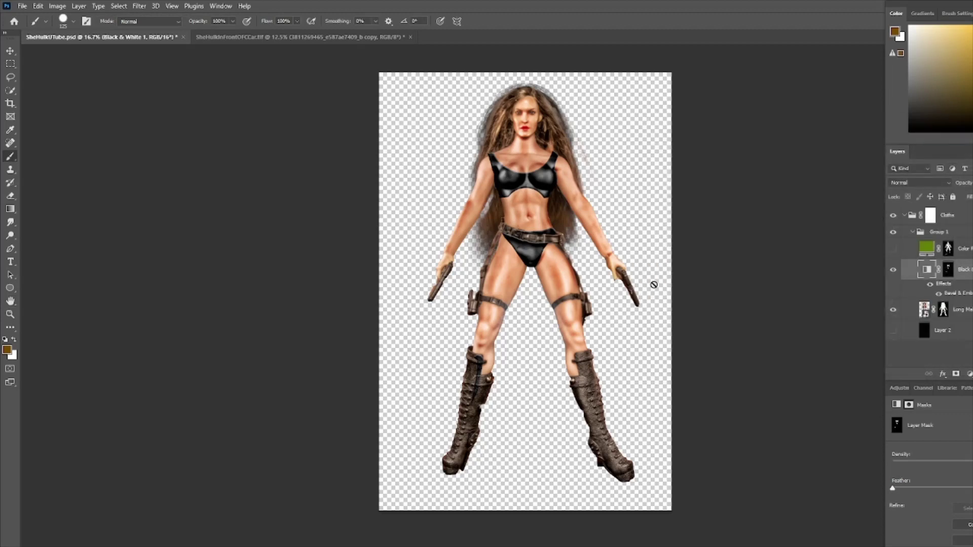
Compare the black clothing up close with the Black & White layer's effects shown and hidden
key(z)
click(523, 167)
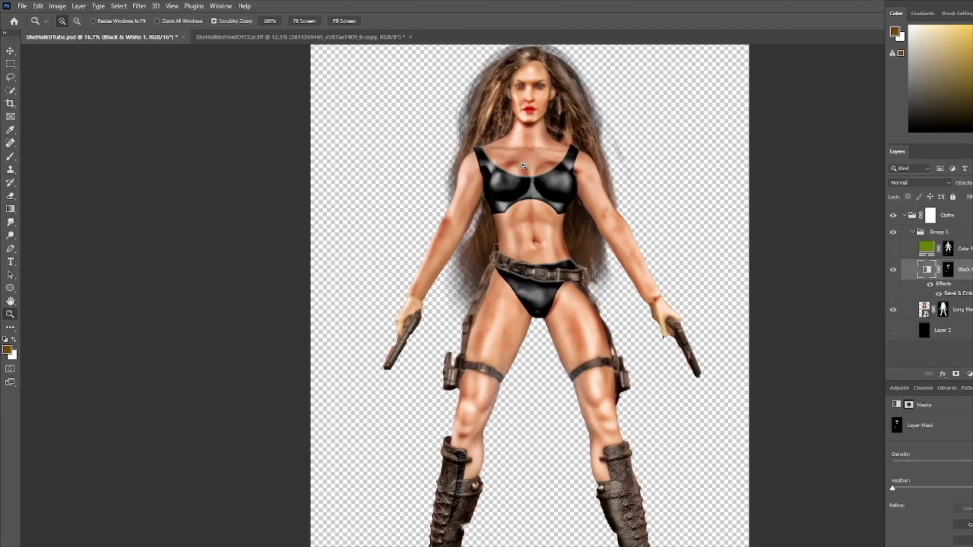
click(523, 166)
click(524, 167)
key(b)
scroll(565, 201, up, 1)
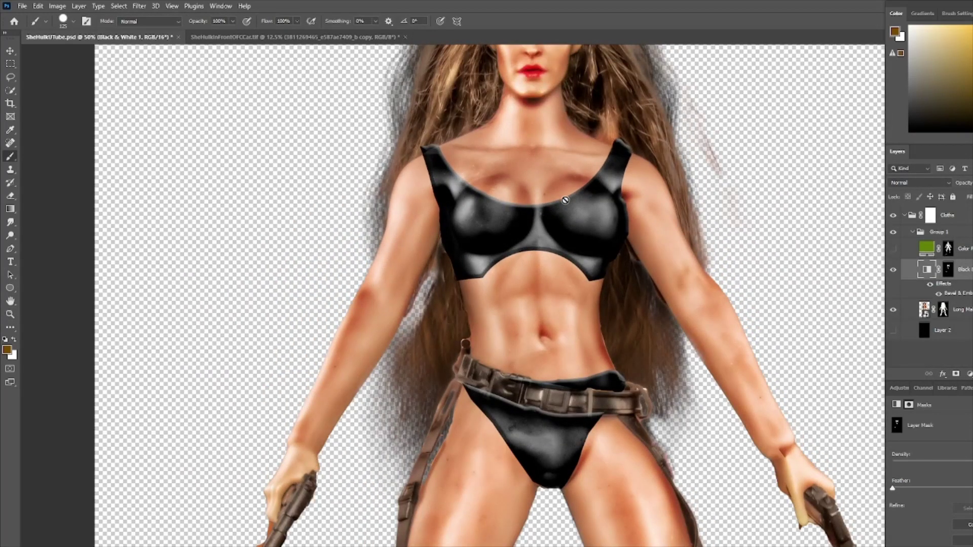
click(931, 285)
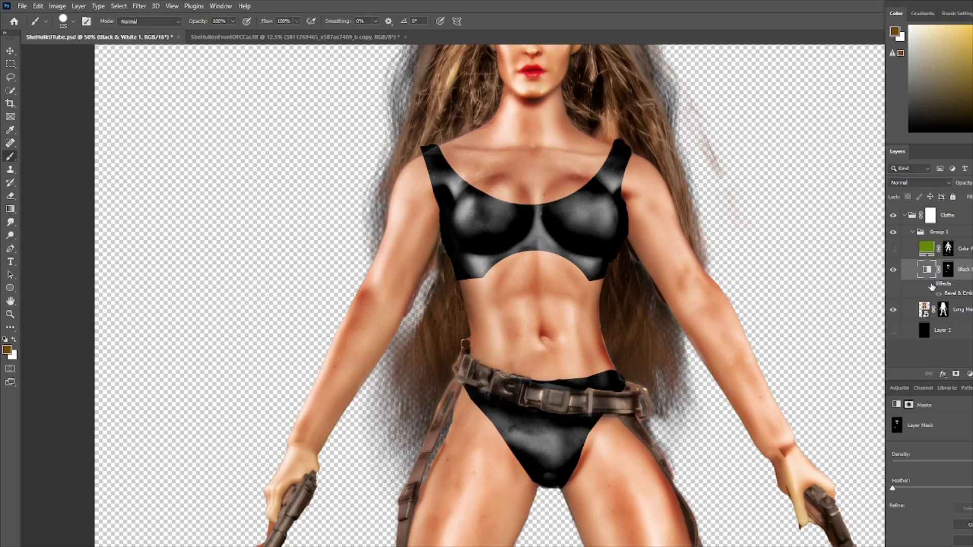
click(932, 286)
click(931, 286)
click(931, 286)
click(931, 285)
click(931, 285)
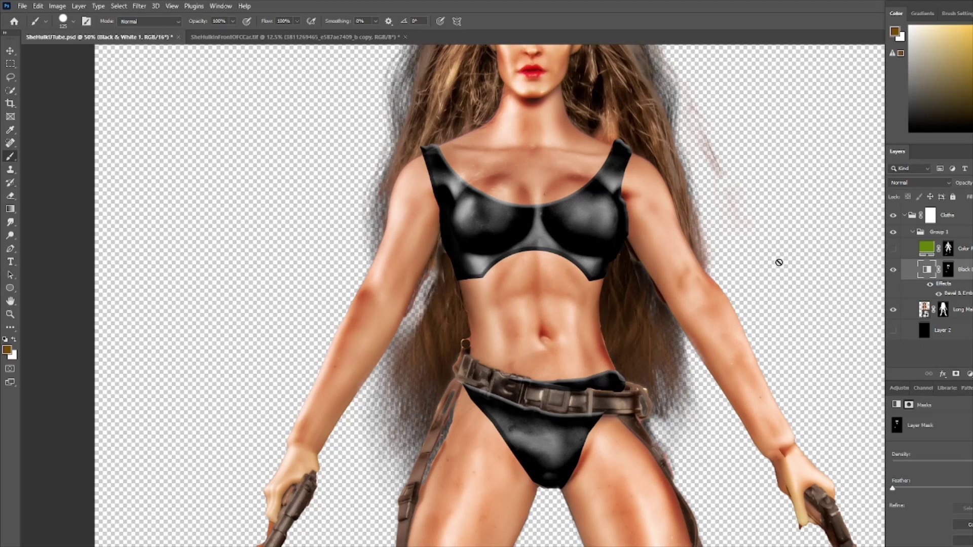
Open the Liquify filter on the Long Male_Female Hair smart object layer
scroll(777, 260, up, 3)
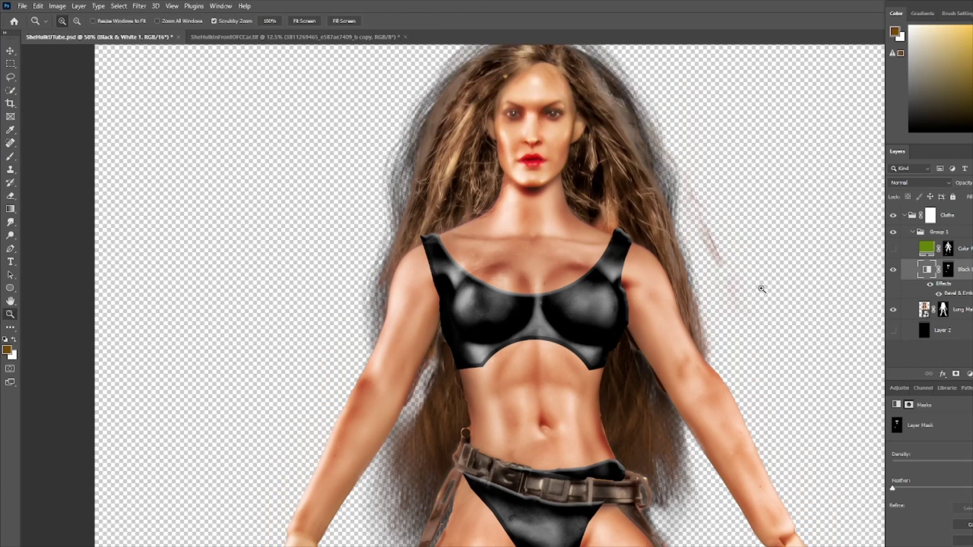
alt+click(760, 287)
alt+click(761, 287)
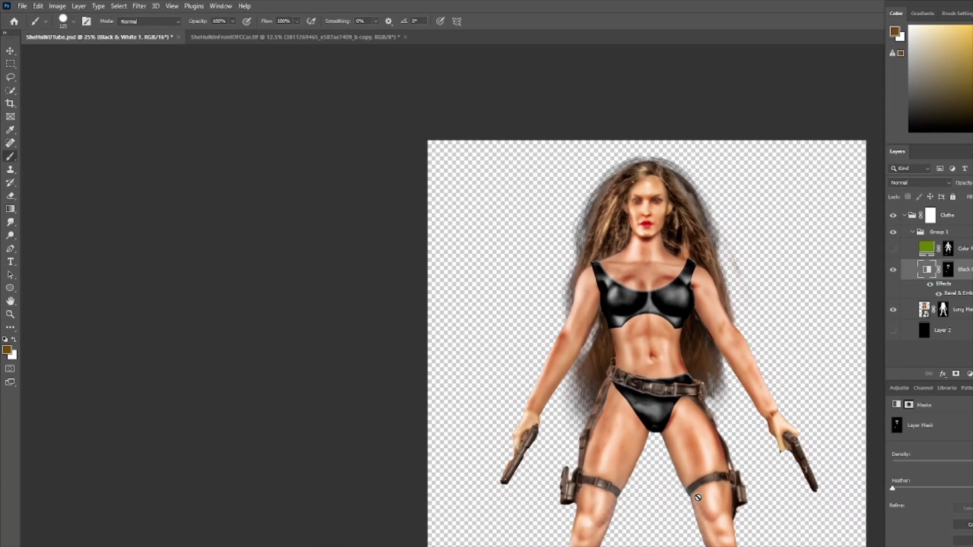
key(h)
drag(709, 358, 553, 270)
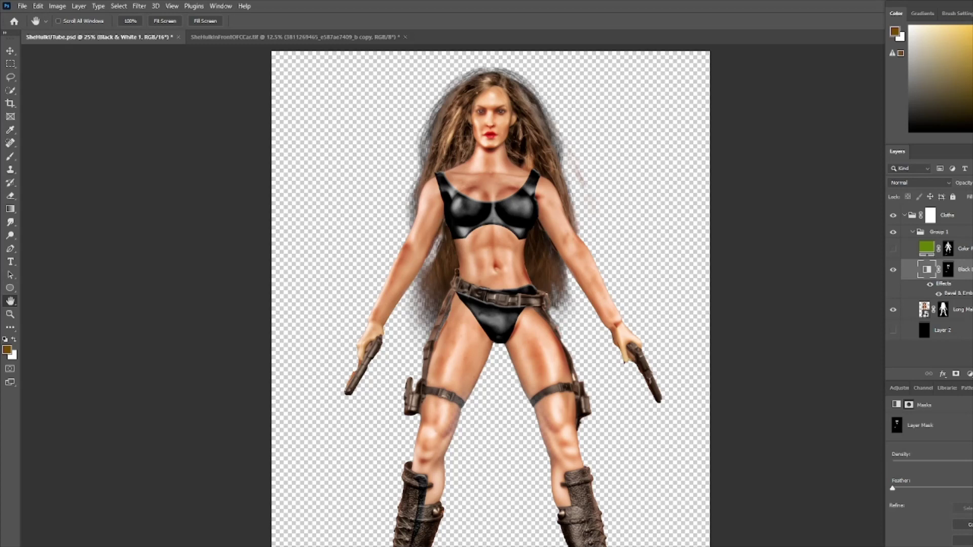
click(961, 309)
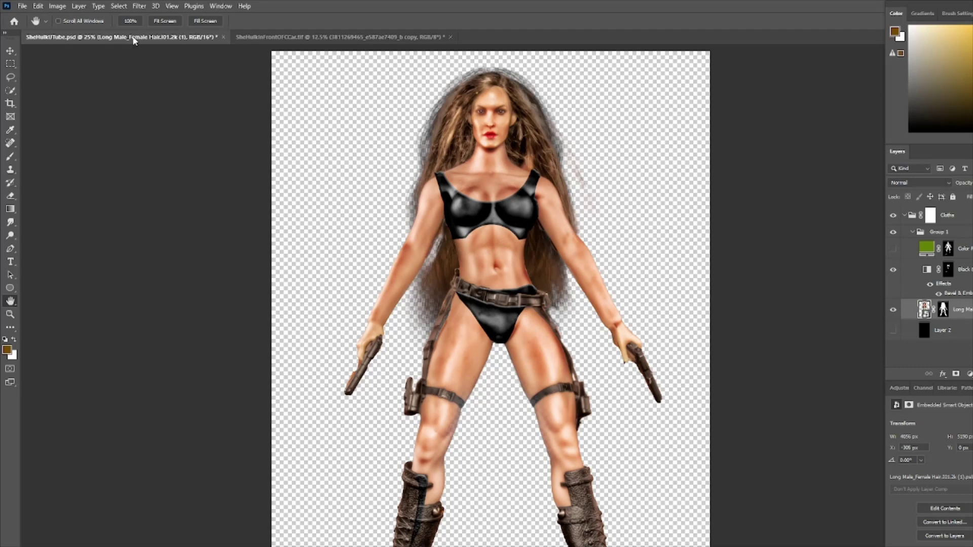
click(139, 5)
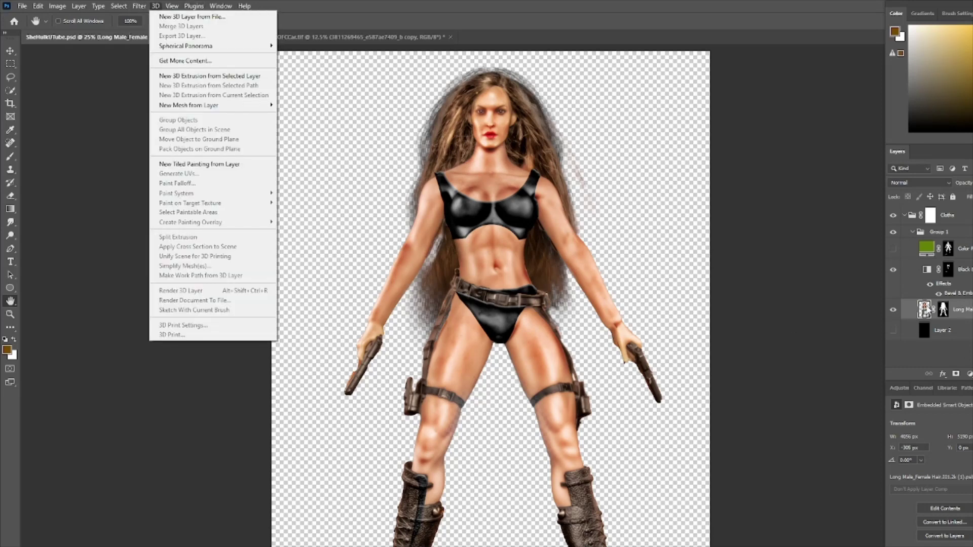
mouse_move(143, 6)
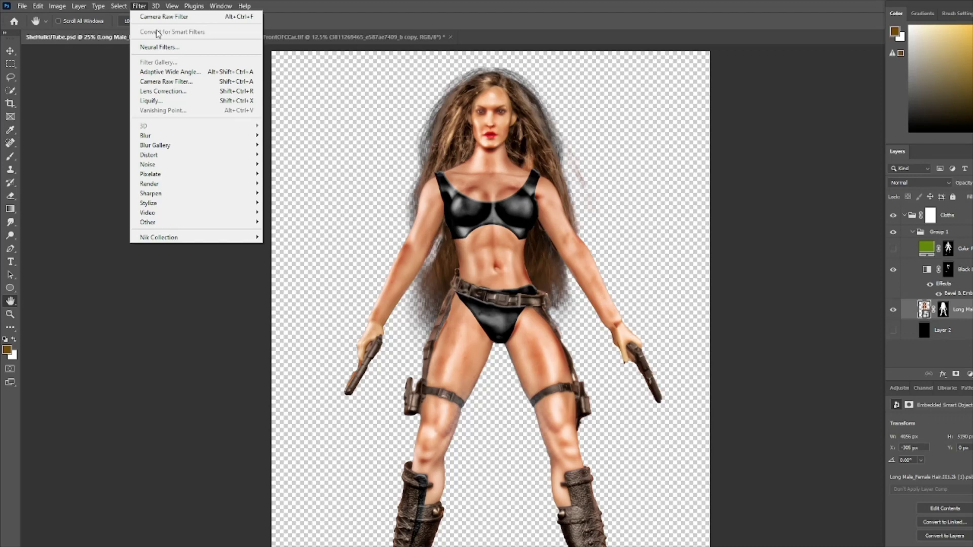
click(343, 2)
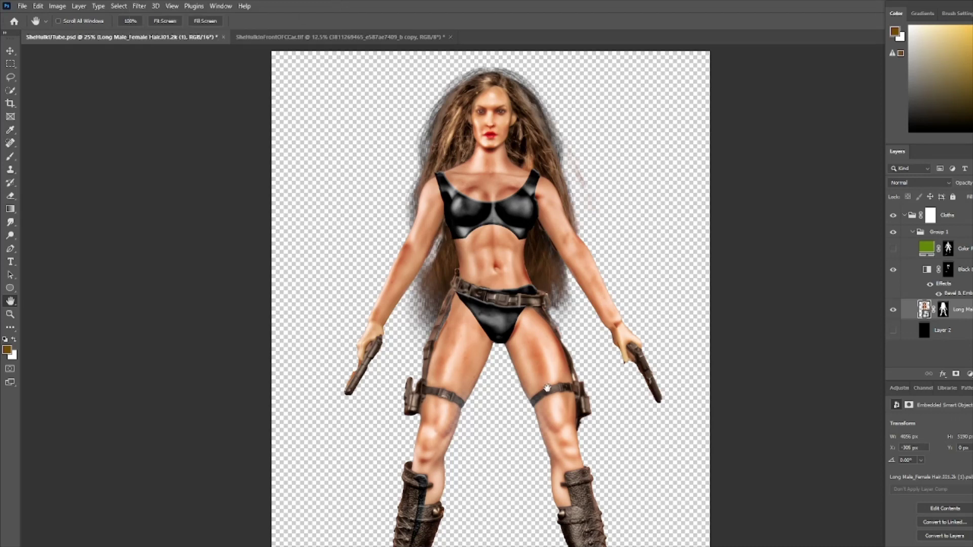
scroll(547, 386, down, 2)
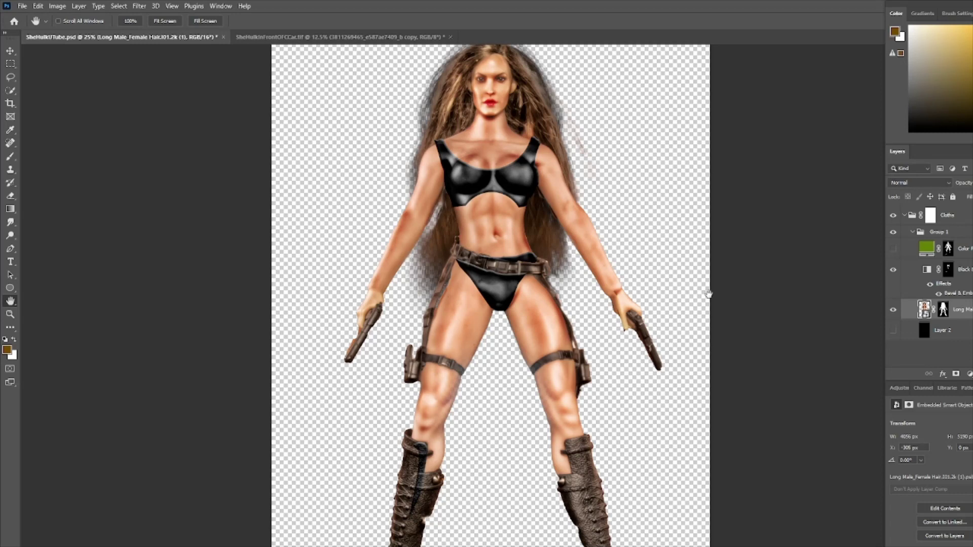
scroll(710, 271, up, 1)
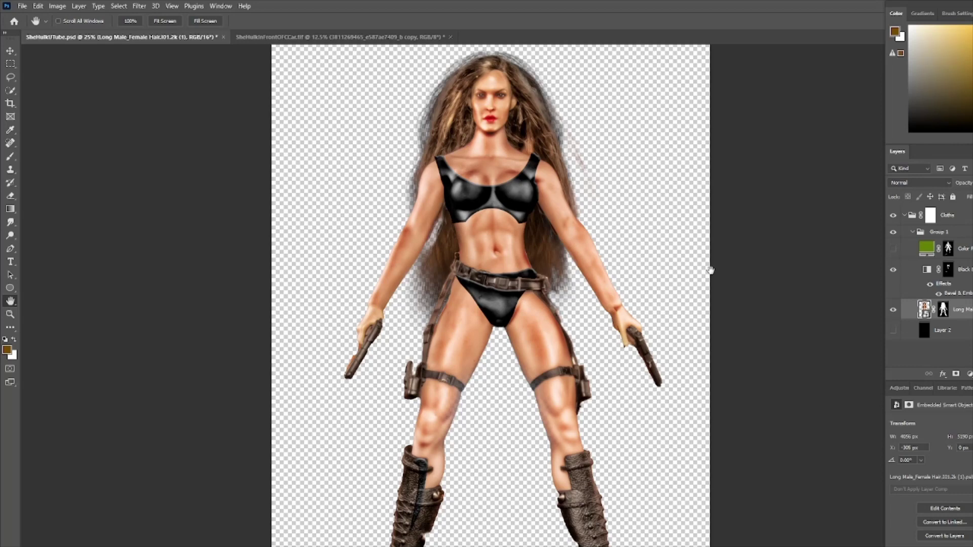
click(138, 5)
click(143, 102)
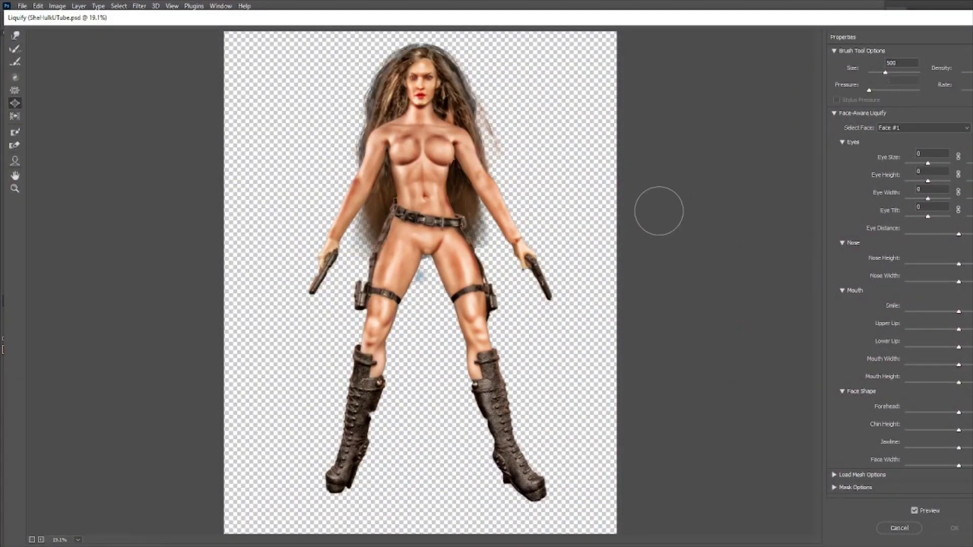
Lower the face's Smile to its minimum and set Eye Tilt to 100 in Face-Aware Liquify
key(z)
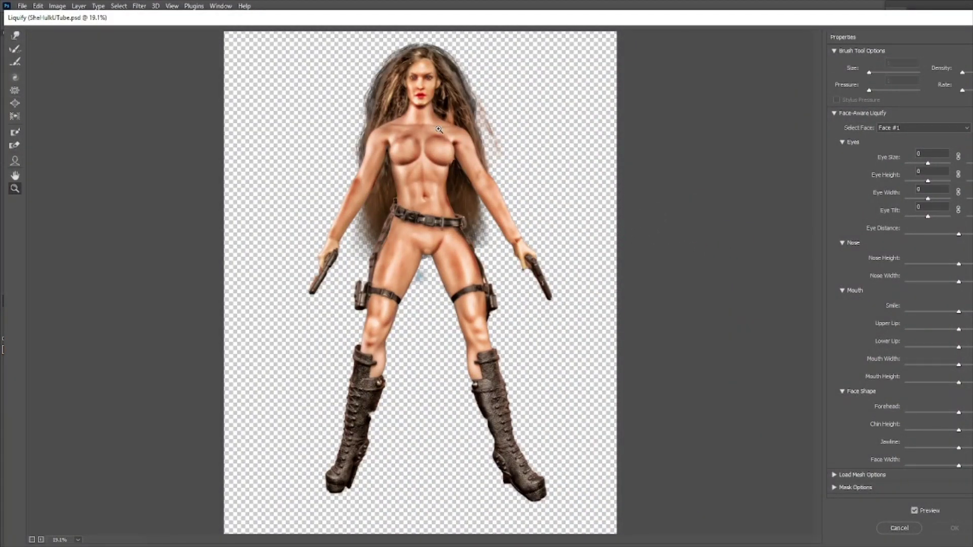
click(420, 93)
click(421, 105)
click(425, 134)
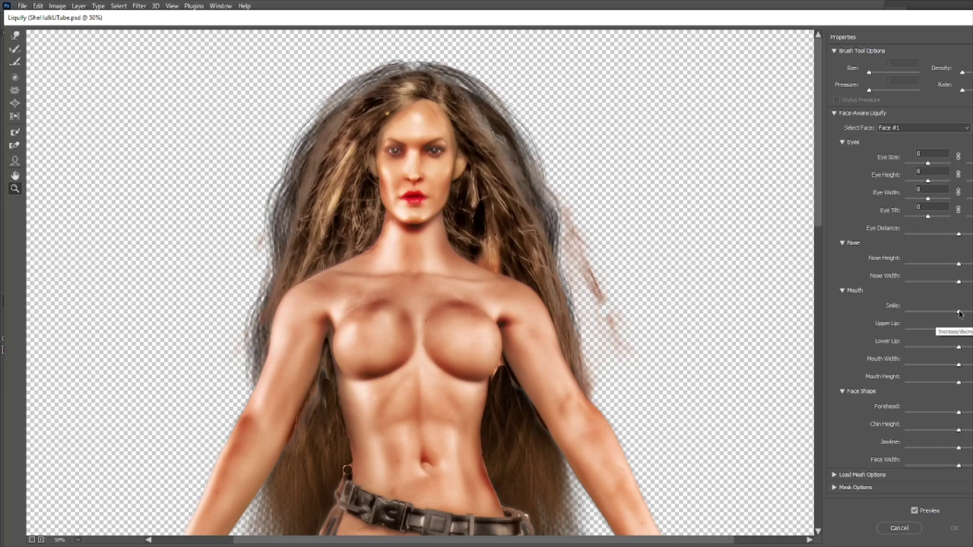
drag(960, 312, 886, 316)
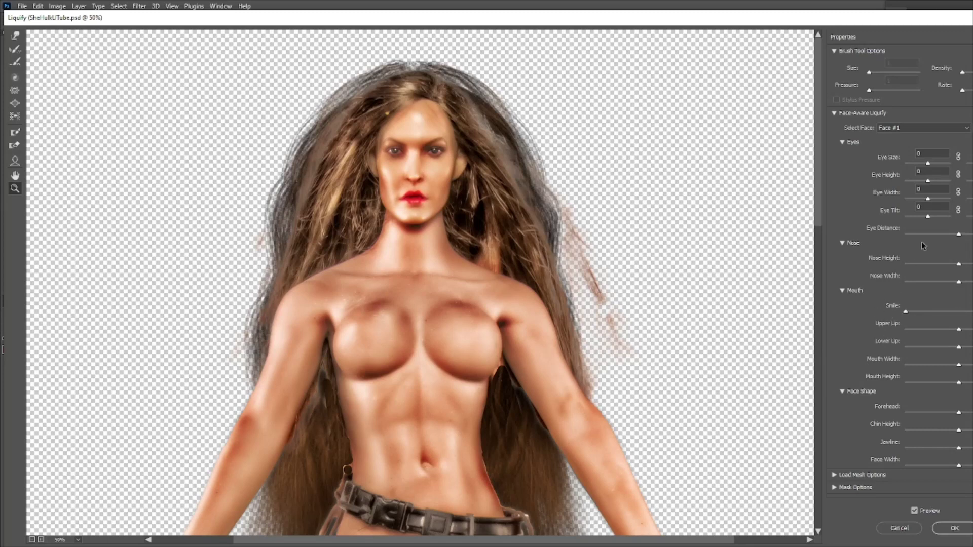
drag(928, 216, 951, 216)
click(971, 216)
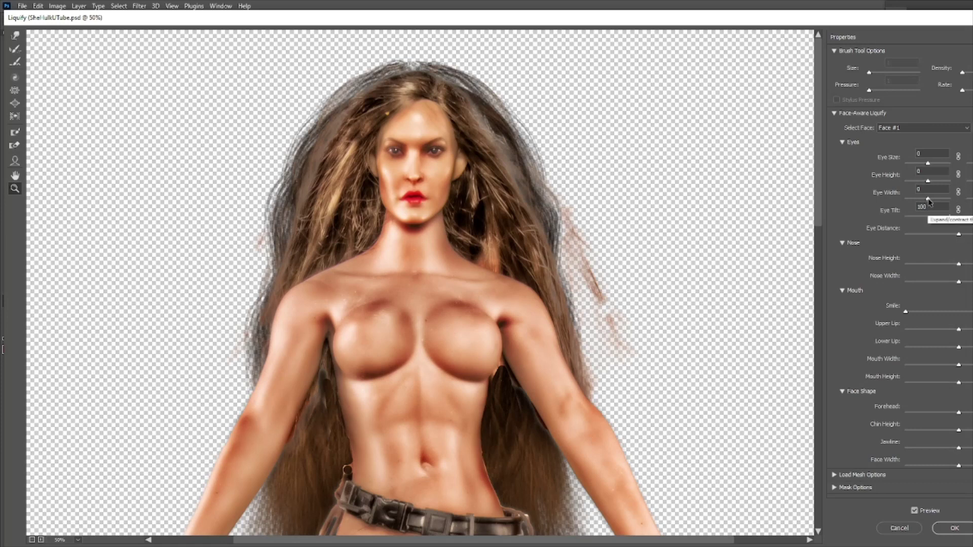
Set Eye Width to 28, Eye Height to 30 and Eye Size to 30
drag(929, 201, 933, 202)
click(920, 172)
drag(924, 182, 952, 183)
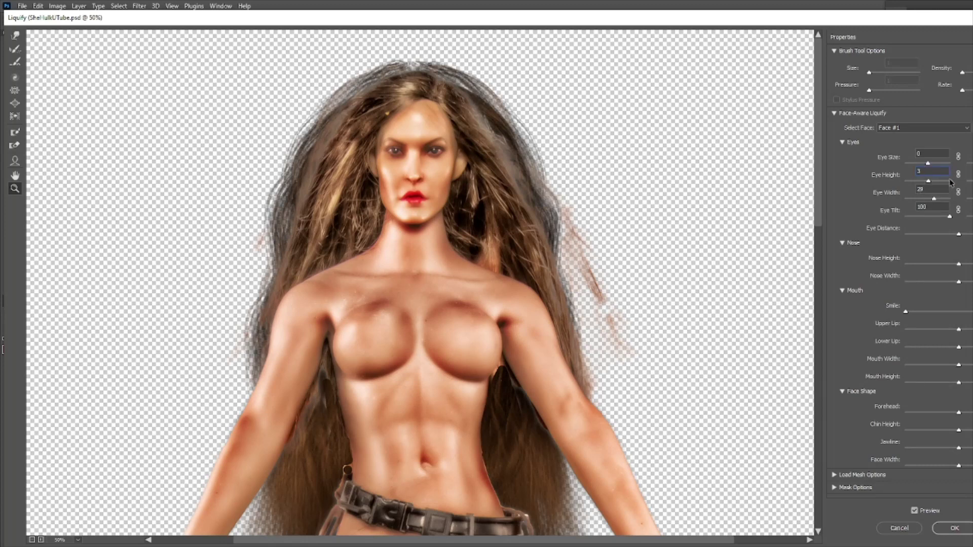
text(0)
text(33)
key(BackSpace)
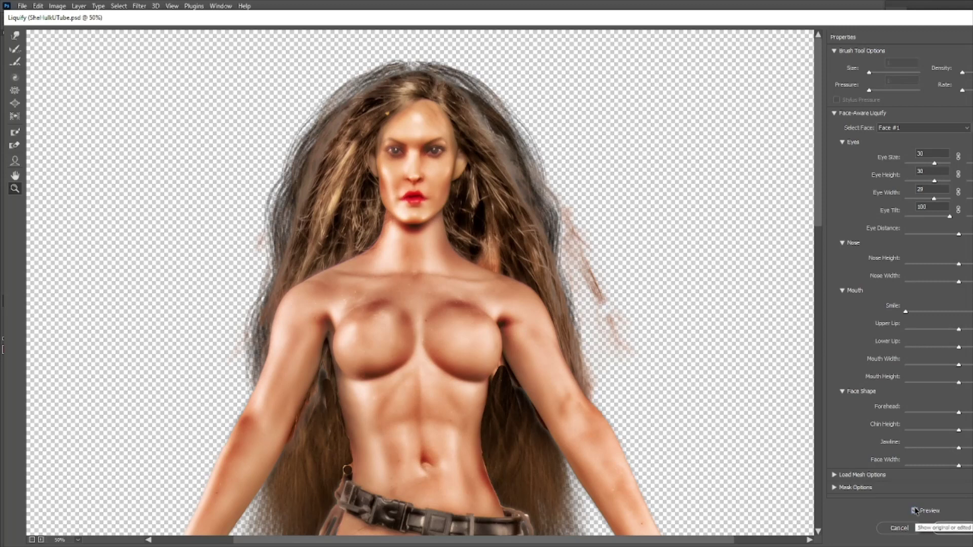
Compare the original and liquified face by switching the preview off and on
click(915, 511)
click(915, 511)
click(915, 511)
click(915, 511)
click(915, 511)
click(915, 511)
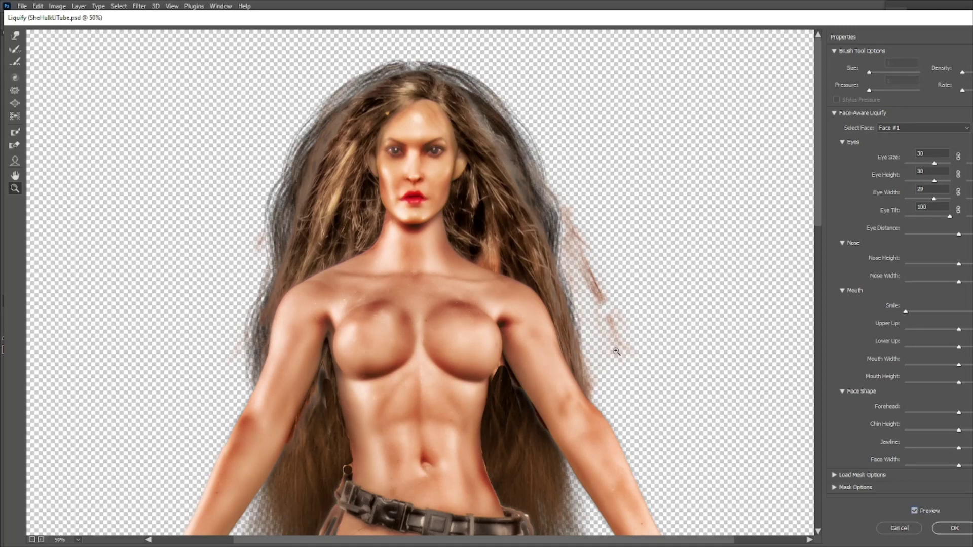
Choose the Bloat tool with a brush size of 500 for reshaping the figure
alt+click(669, 330)
alt+click(661, 329)
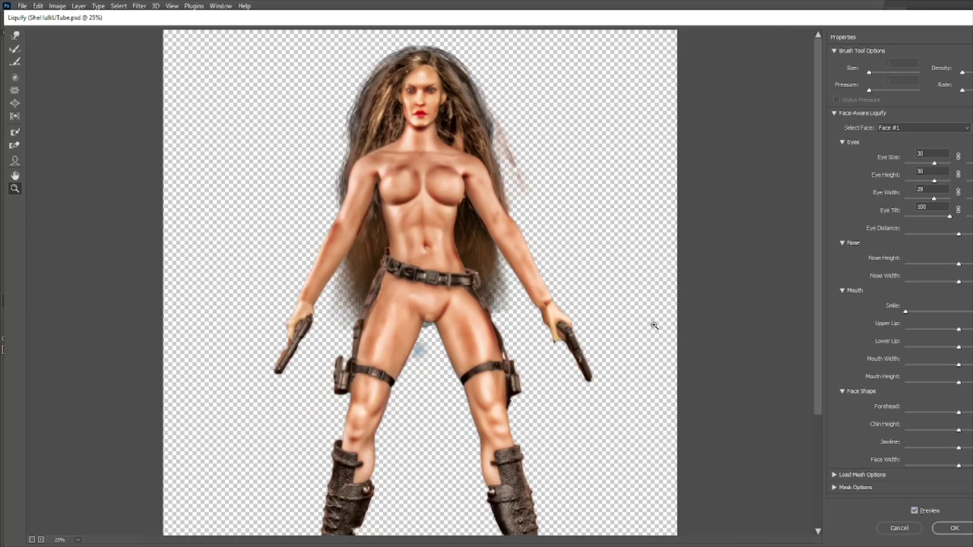
click(15, 103)
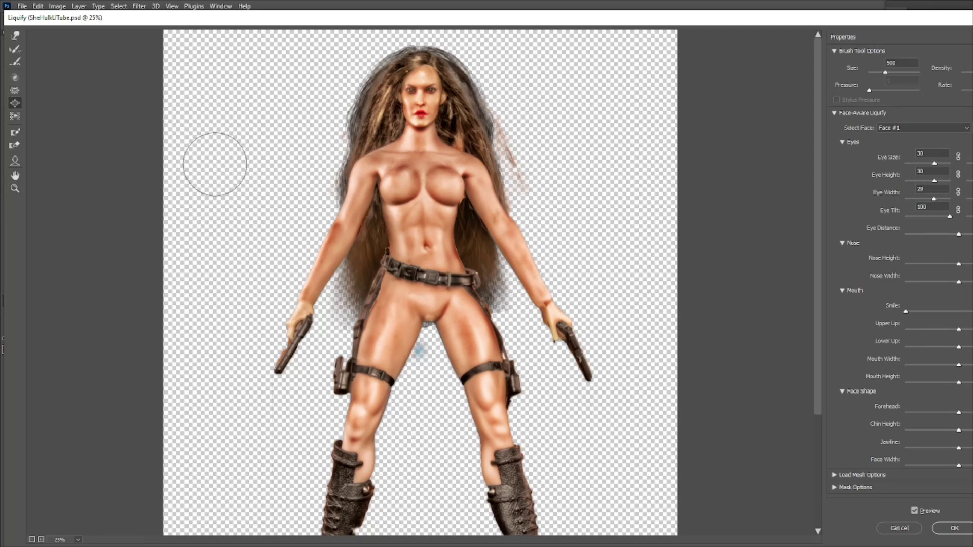
key(bracketright)
key(bracketright)
key(bracketleft)
key(bracketleft)
key(bracketleft)
key(bracketleft)
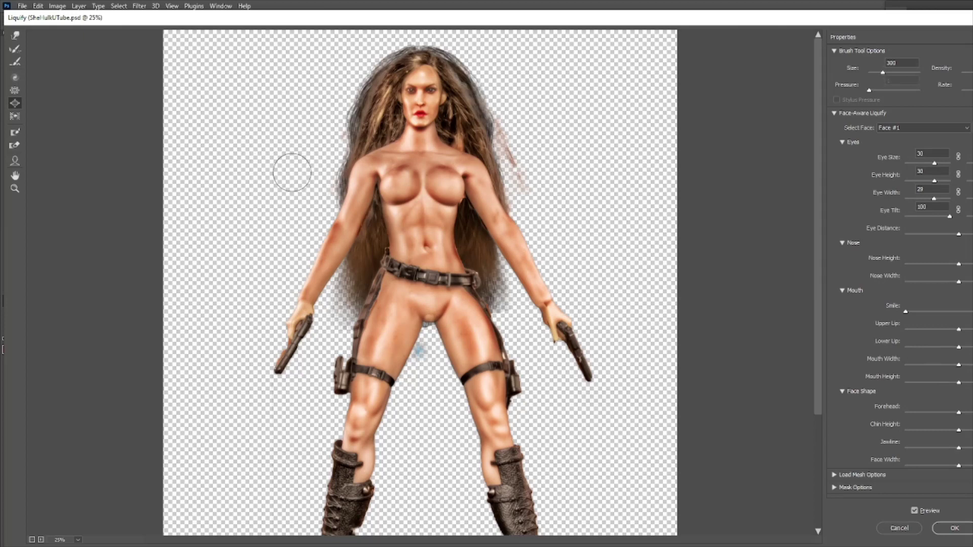
key(bracketright)
key(bracketright)
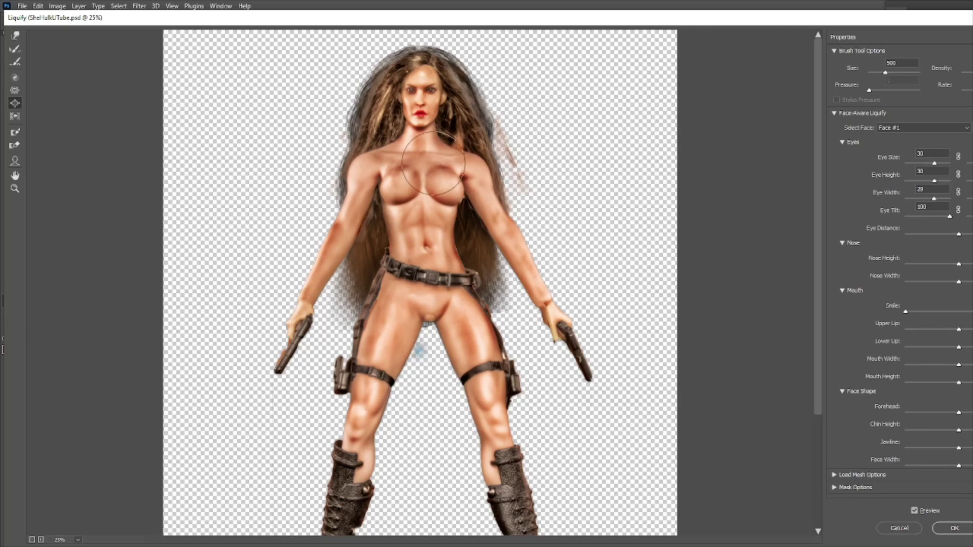
Reduce the Bloat brush to 300 and swell the figure's upper arms on both sides
key([)
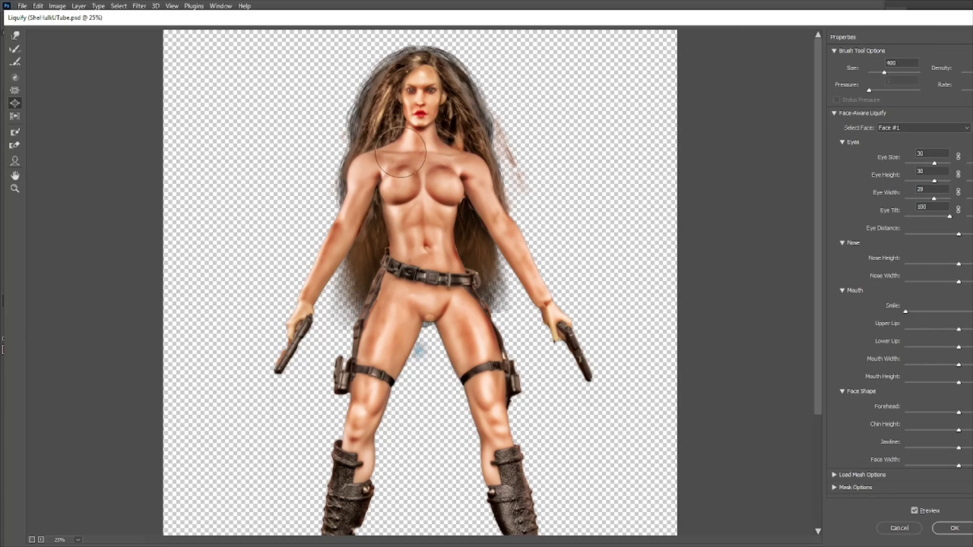
key([)
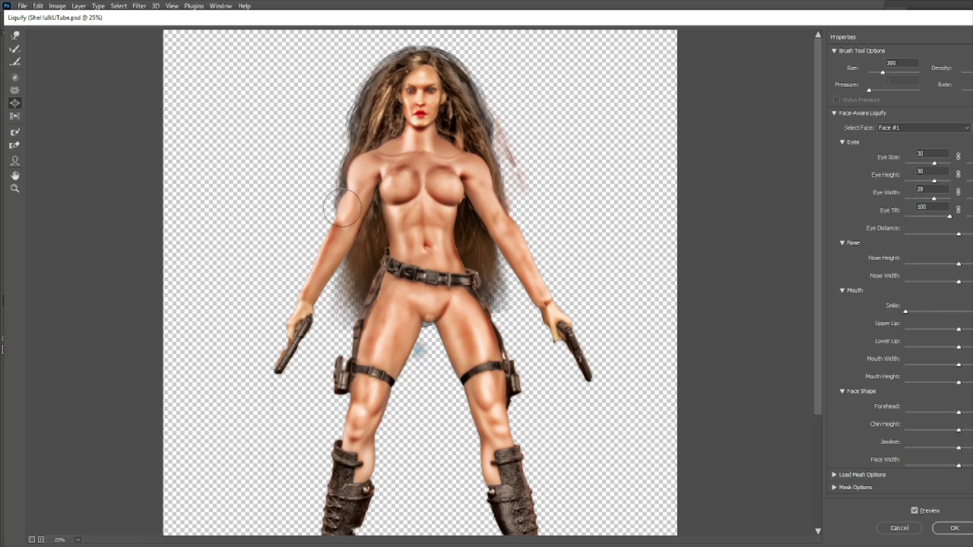
click(498, 201)
click(502, 209)
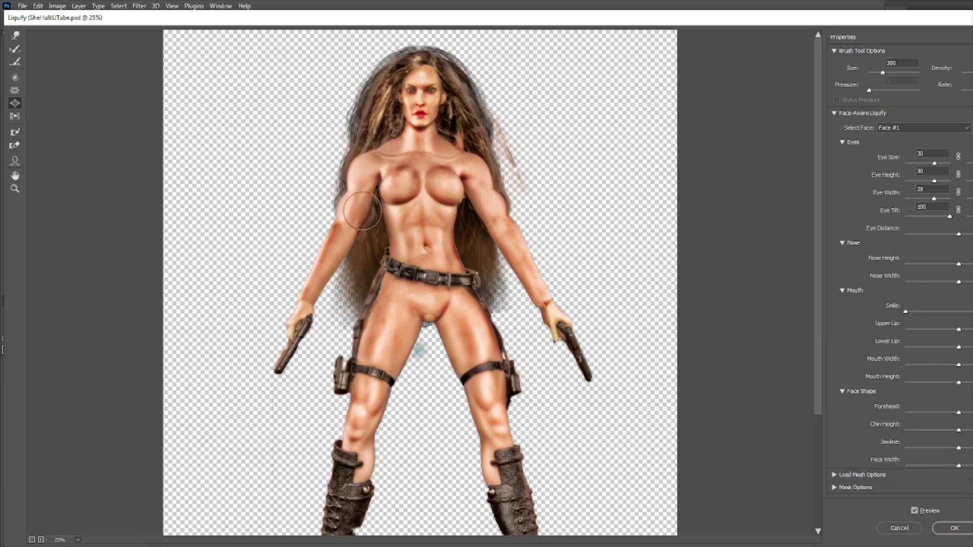
click(485, 217)
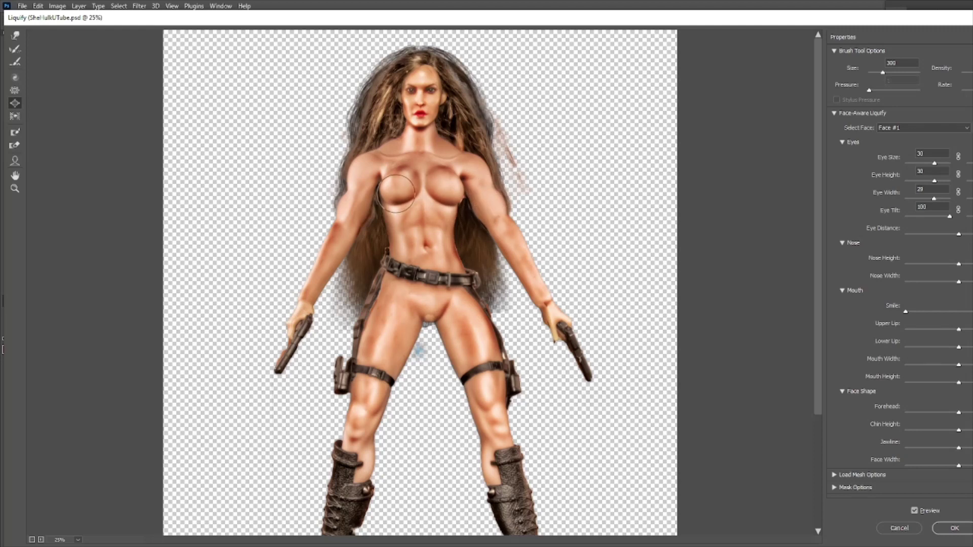
Bulk up both shoulders and the muscle beside the neck with the Bloat brush enlarged to 400
click(359, 166)
key(bracketright)
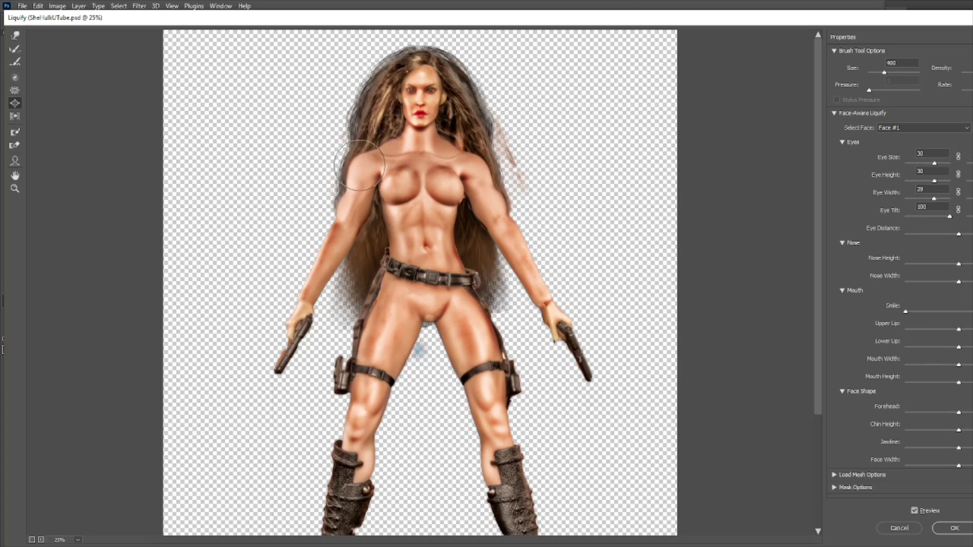
click(481, 163)
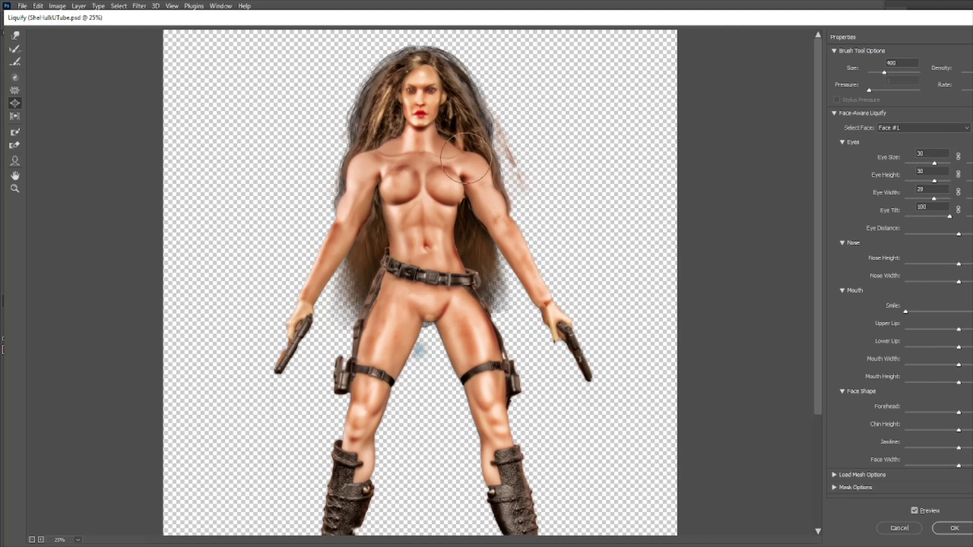
key(bracketright)
key(bracketleft)
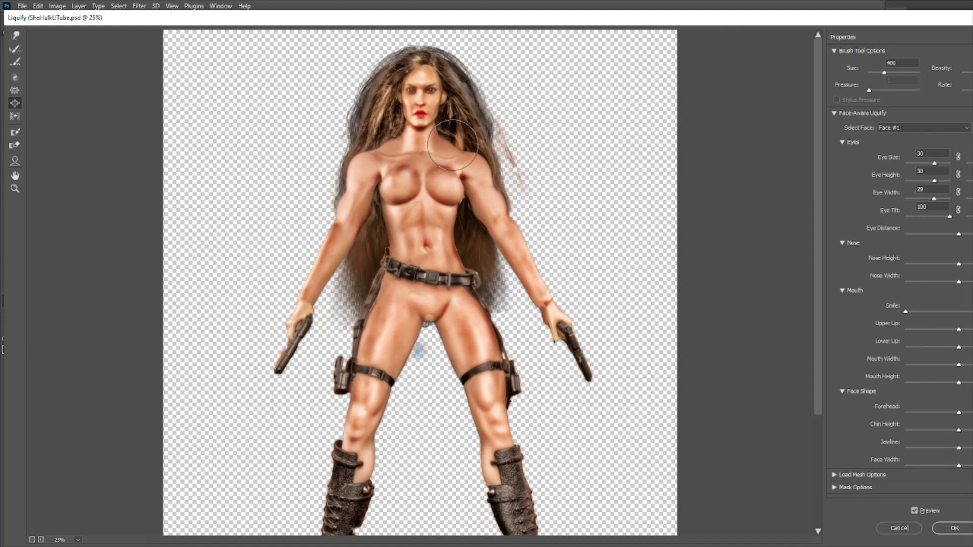
click(452, 148)
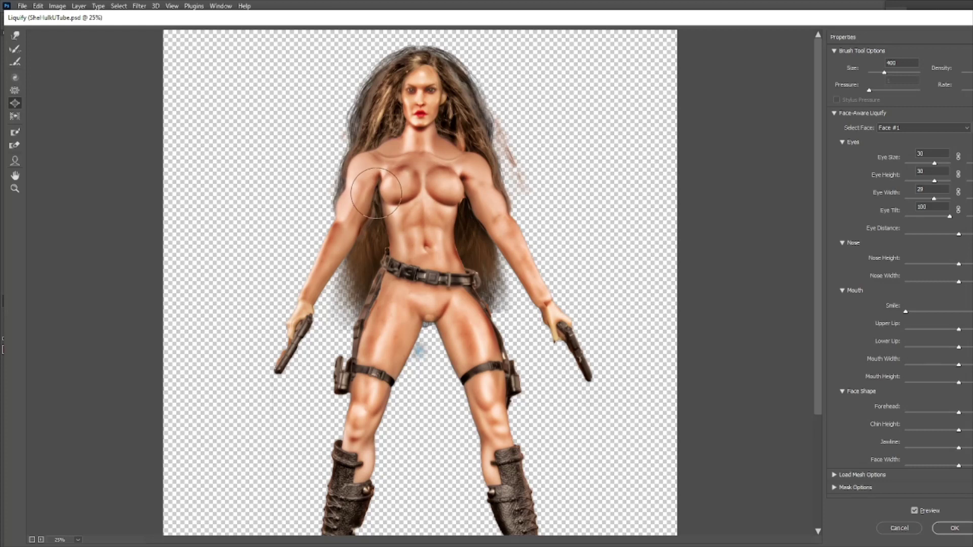
Enlarge the Bloat brush to 500 and widen the chest and the thigh on the viewer's left down to the strap
key(bracketright)
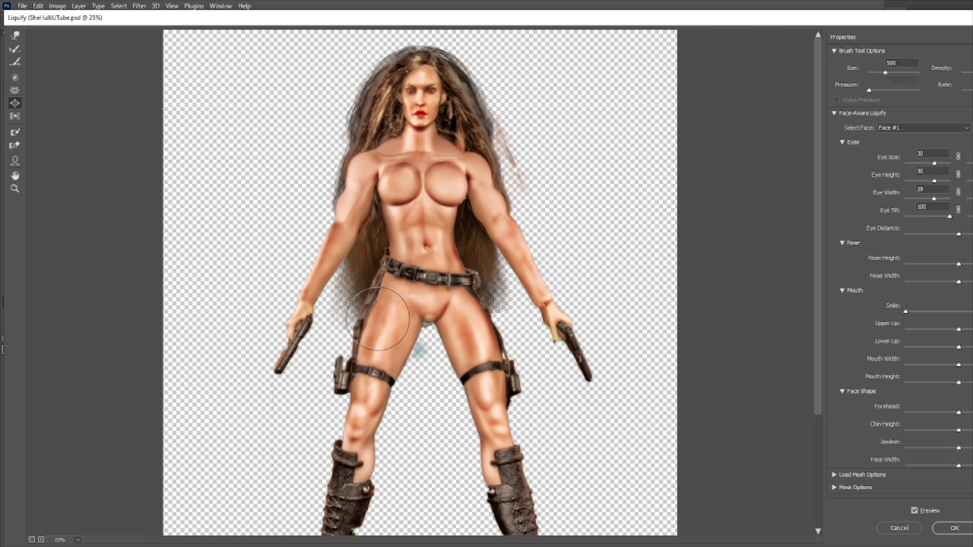
click(368, 352)
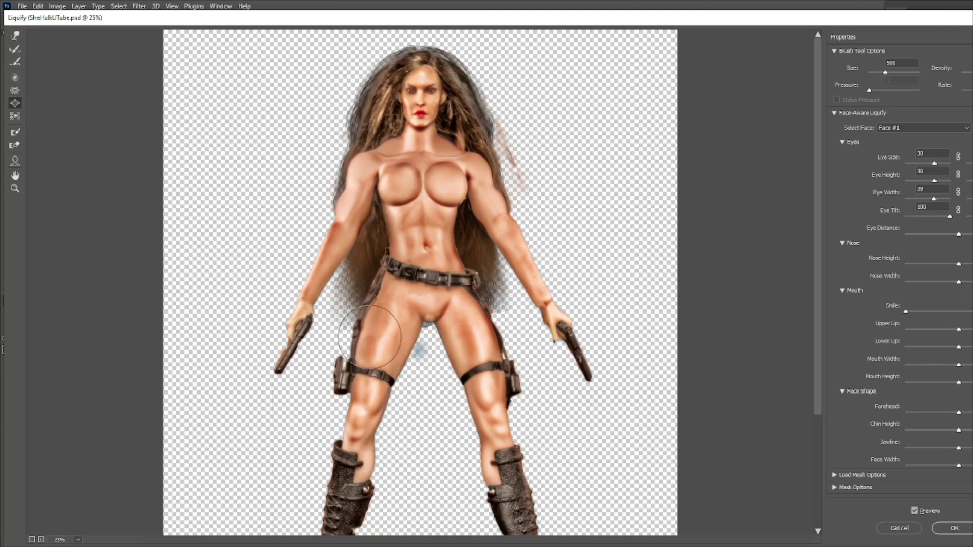
click(369, 337)
click(363, 367)
click(364, 374)
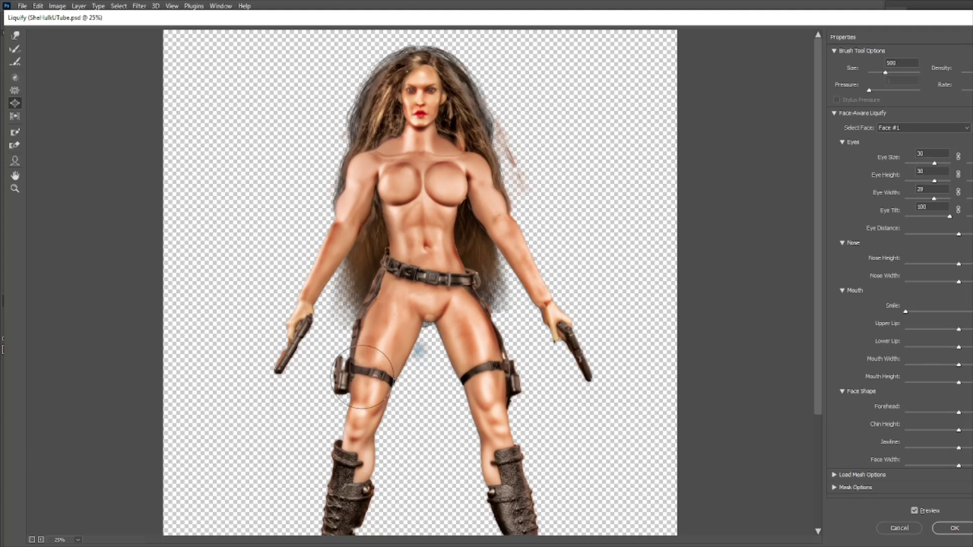
Bloat the thigh on the viewer's right from the hip past the holster strap with the 500 brush
click(478, 315)
click(479, 315)
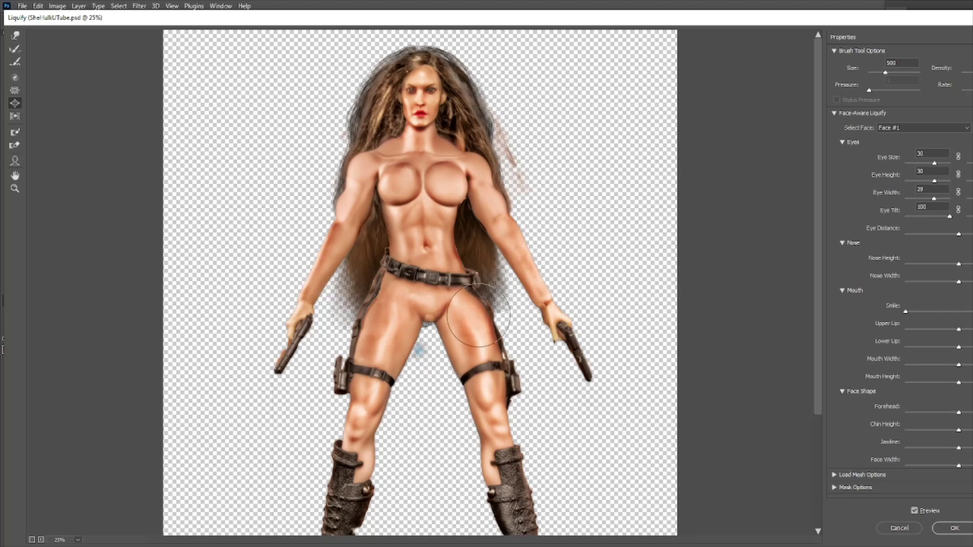
click(508, 364)
click(505, 383)
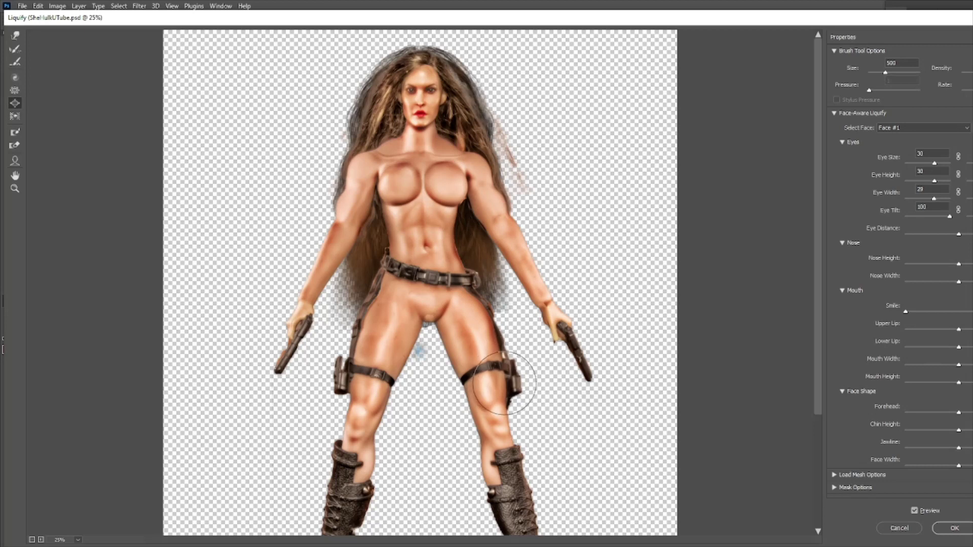
click(506, 396)
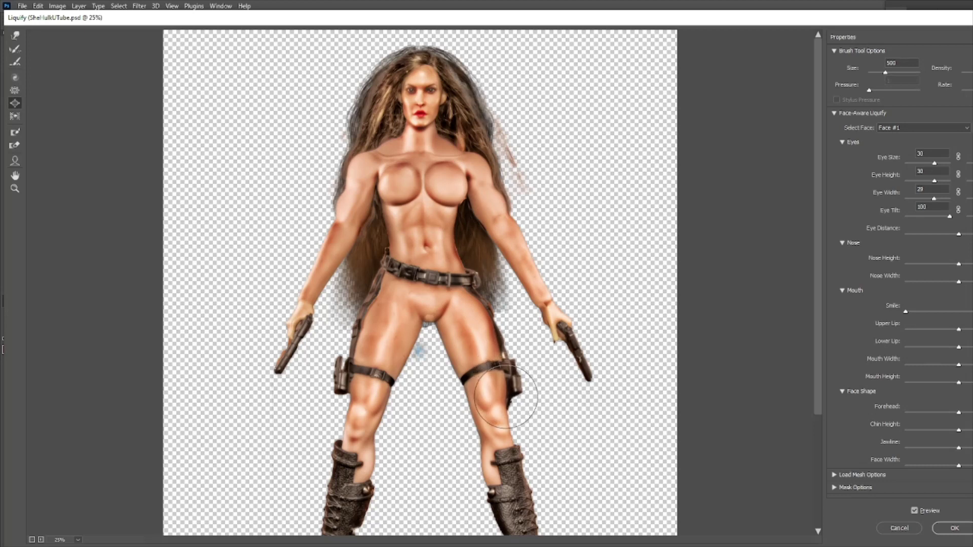
click(497, 349)
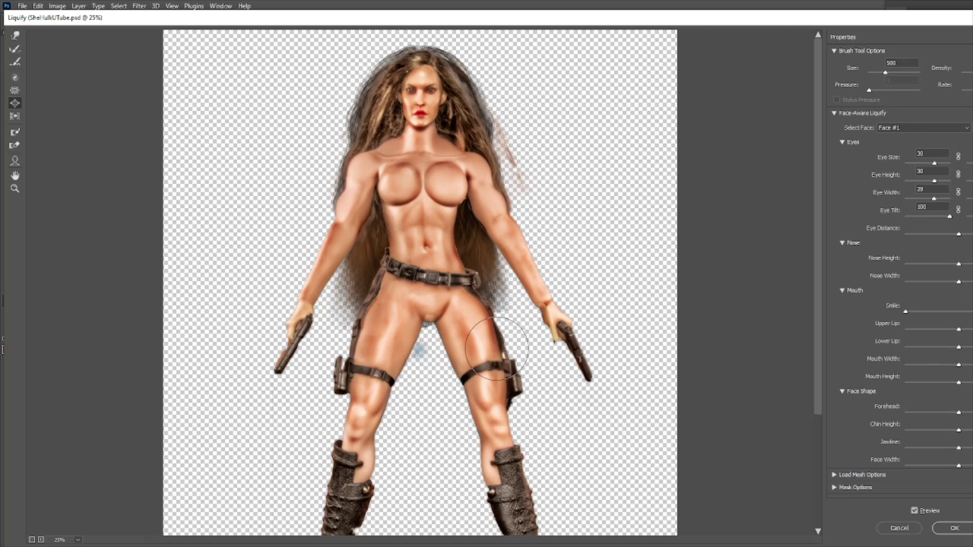
click(458, 342)
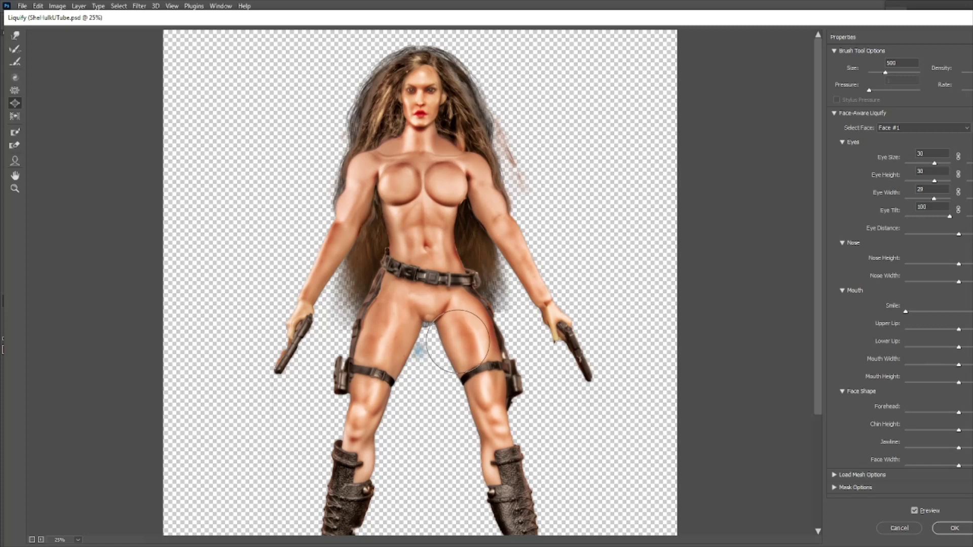
Add more bulk to the inner and outer contours of both thighs with repeated Bloat dabs
click(412, 338)
click(413, 347)
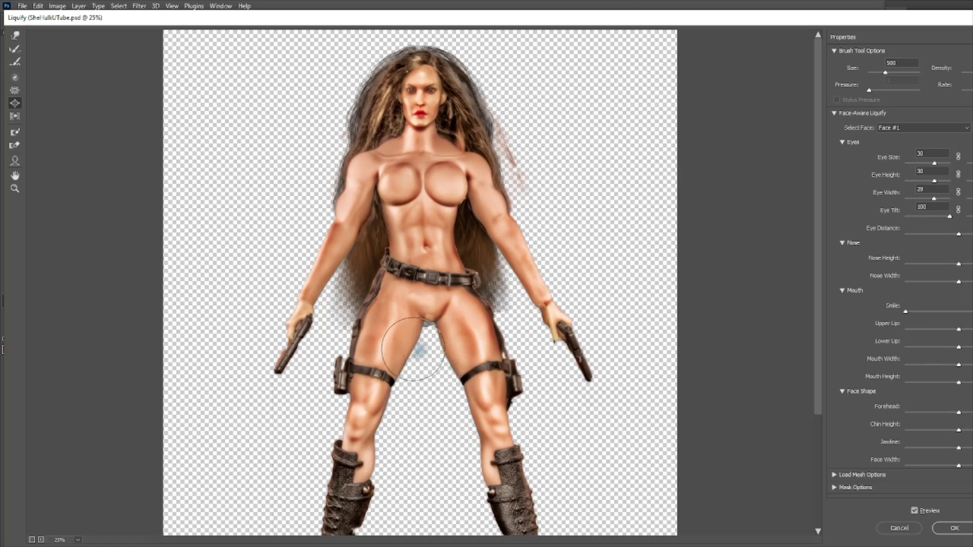
click(376, 326)
click(369, 345)
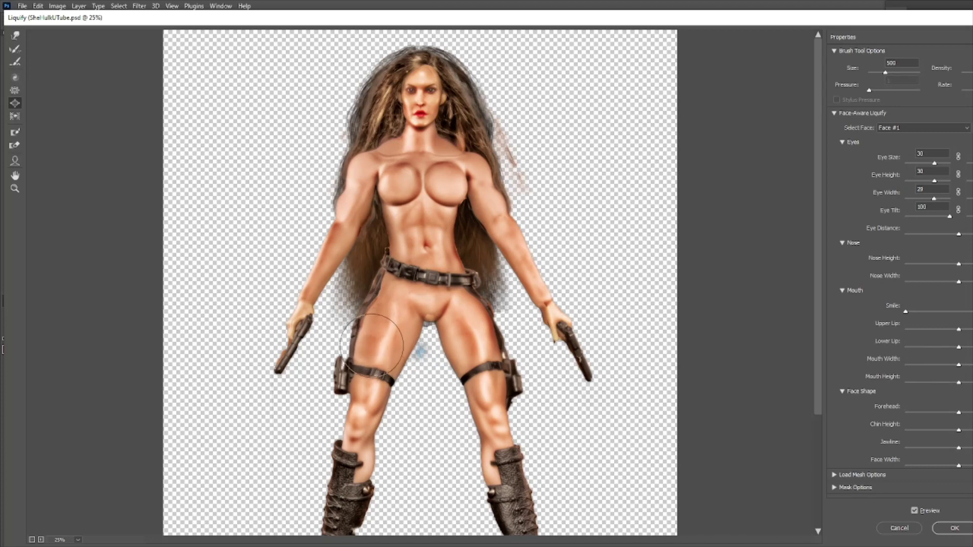
click(487, 328)
click(494, 364)
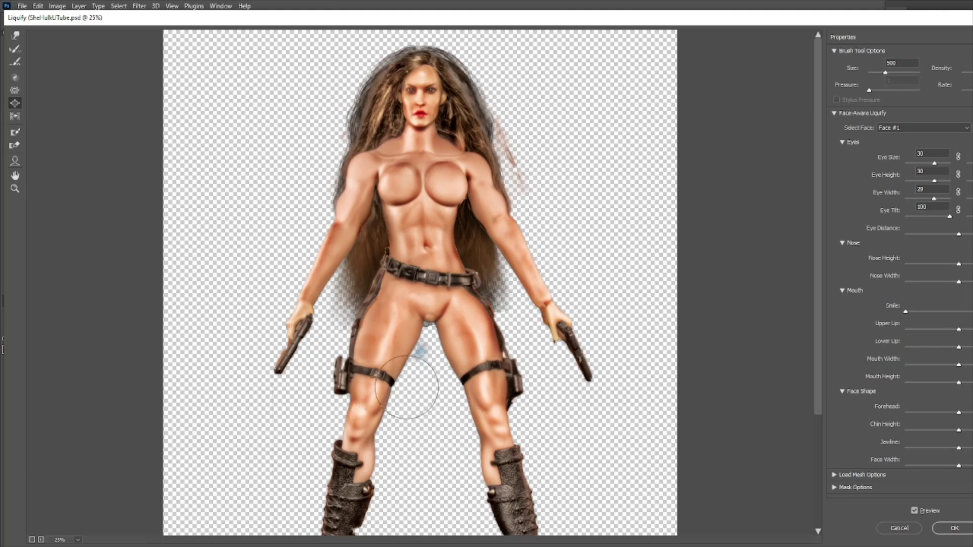
click(371, 345)
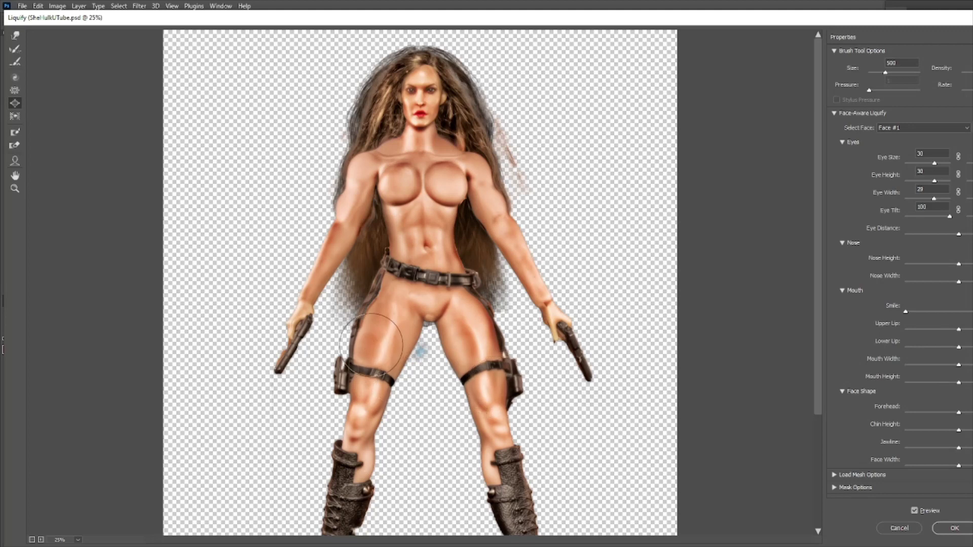
click(370, 315)
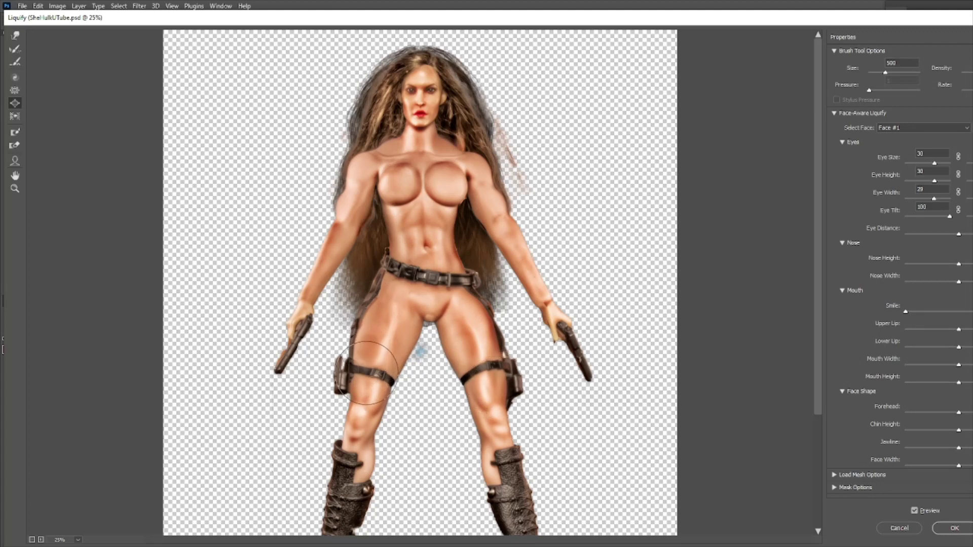
Shrink the Bloat brush to 300 and add finer muscle volume to the thighs
key([)
key([)
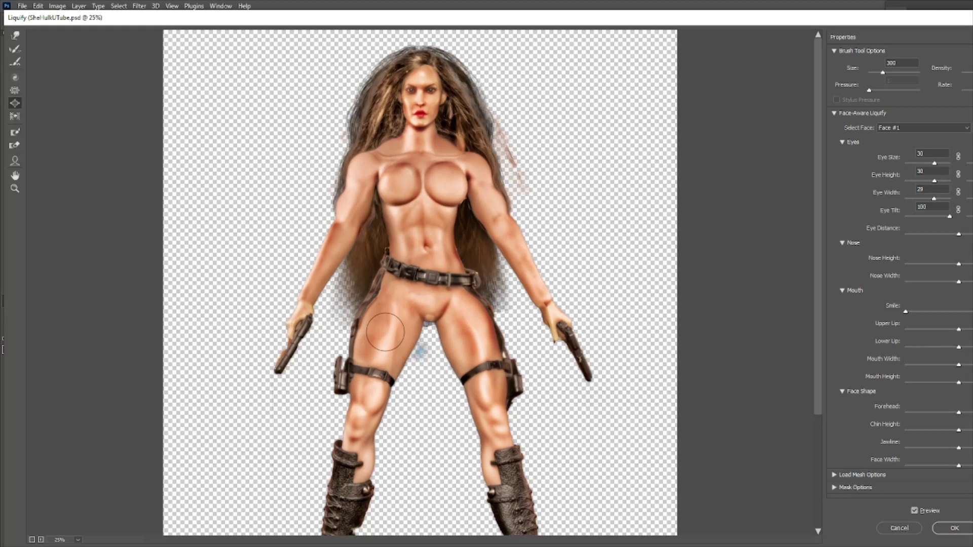
click(485, 391)
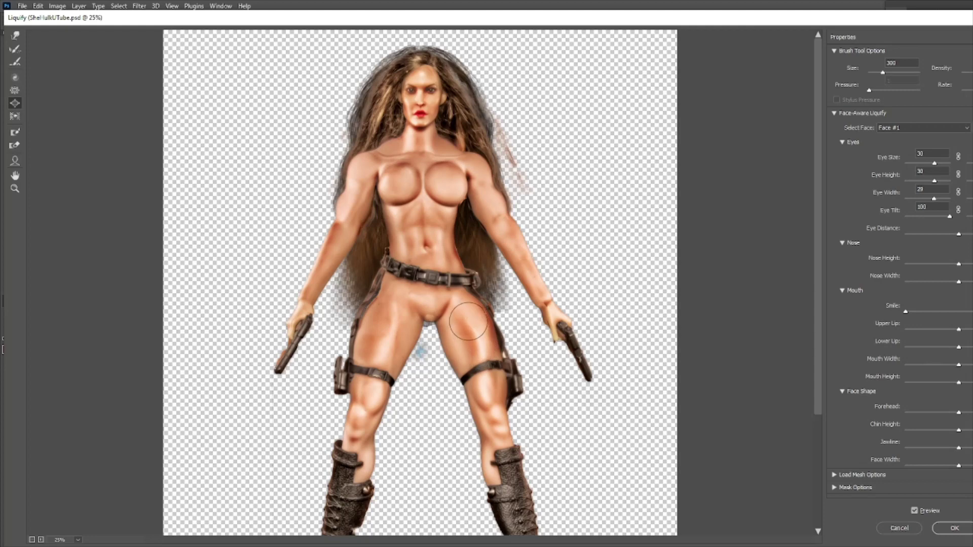
click(488, 386)
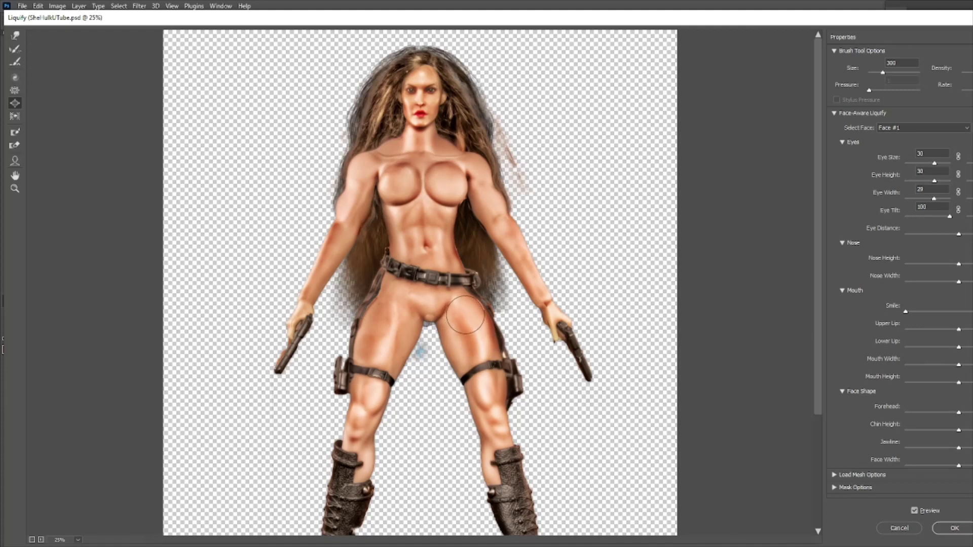
Compare the original and reshaped body by switching the Liquify preview off and on several times
click(916, 511)
click(917, 512)
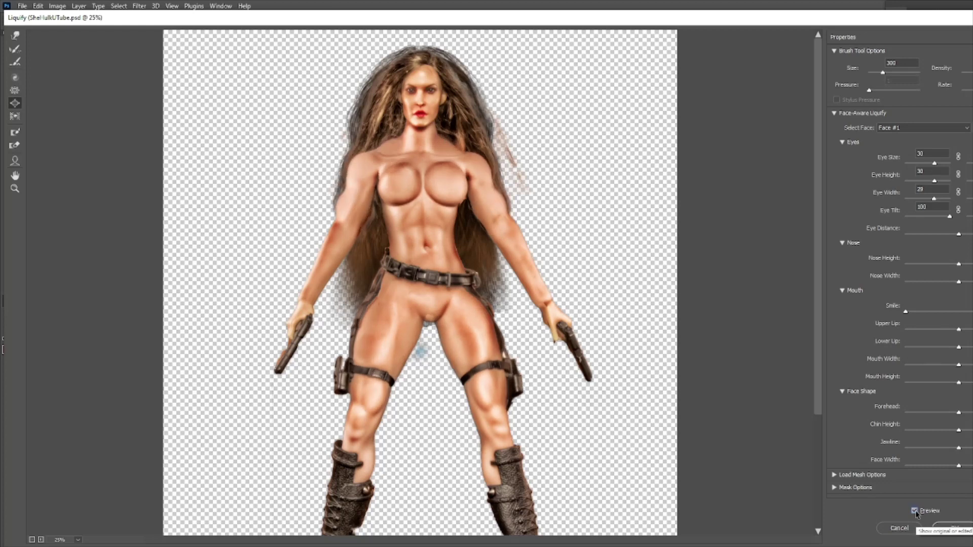
click(915, 511)
click(915, 511)
click(915, 510)
click(915, 511)
click(915, 511)
click(916, 511)
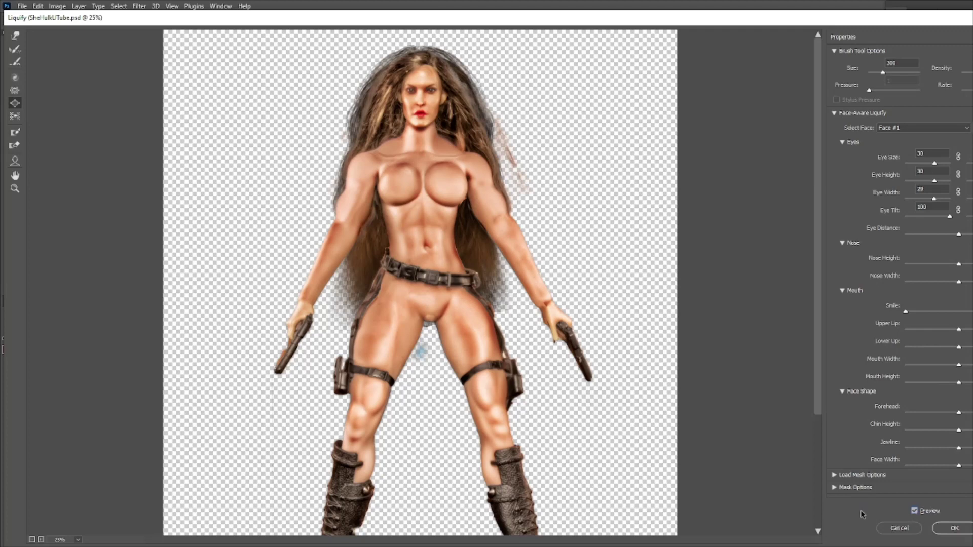
Apply the Liquify changes and compare the figure with the Liquify smart filter hidden and shown
click(955, 528)
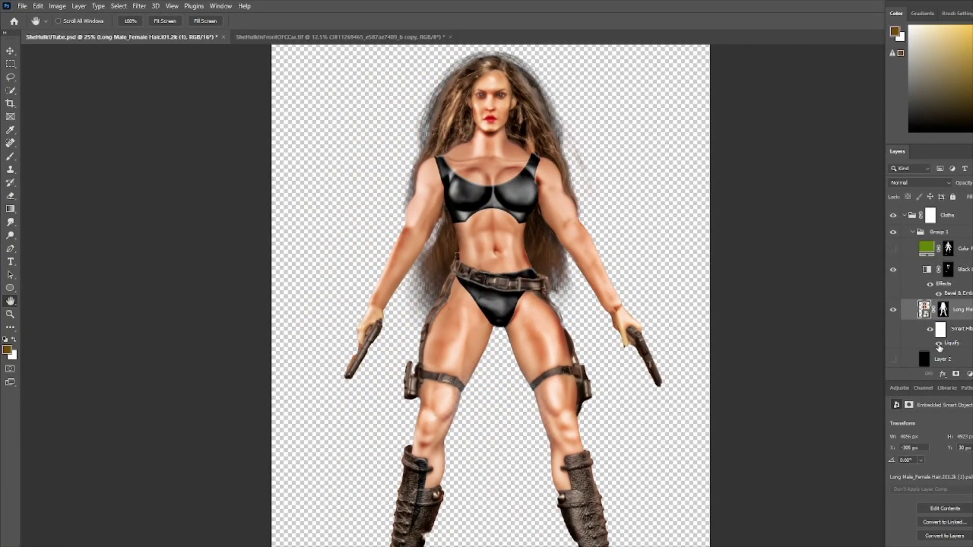
click(938, 343)
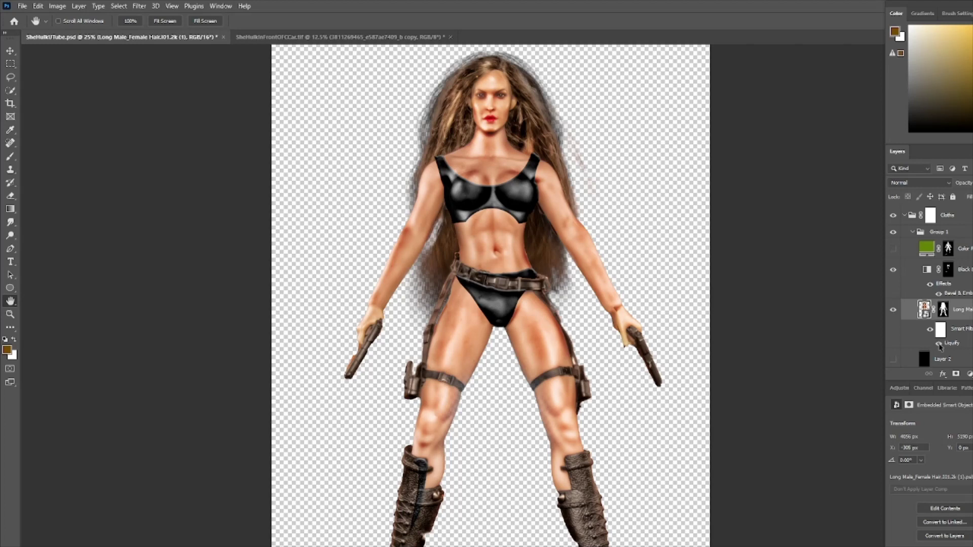
click(938, 344)
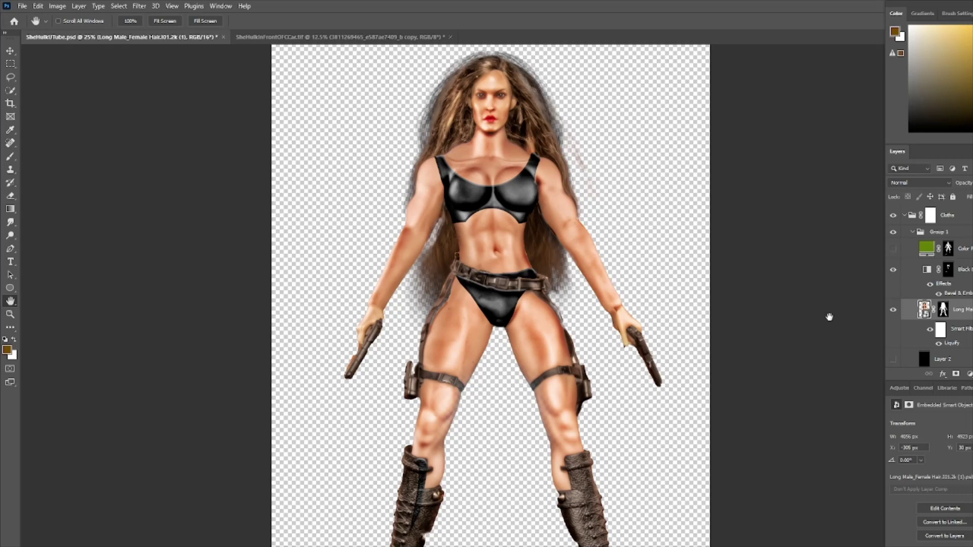
Show the green Color Fill layer and check its fill colour in the Color Picker, keeping the same green
click(893, 251)
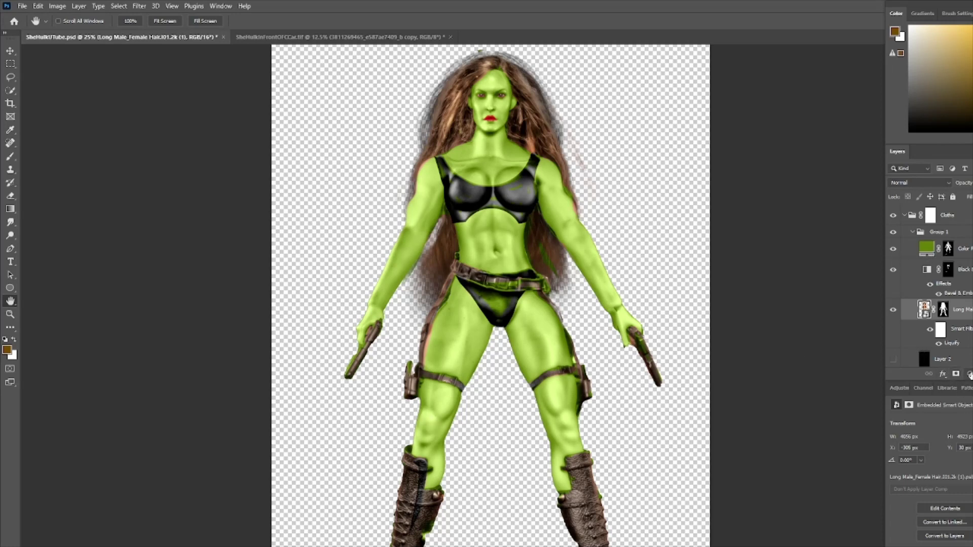
click(969, 374)
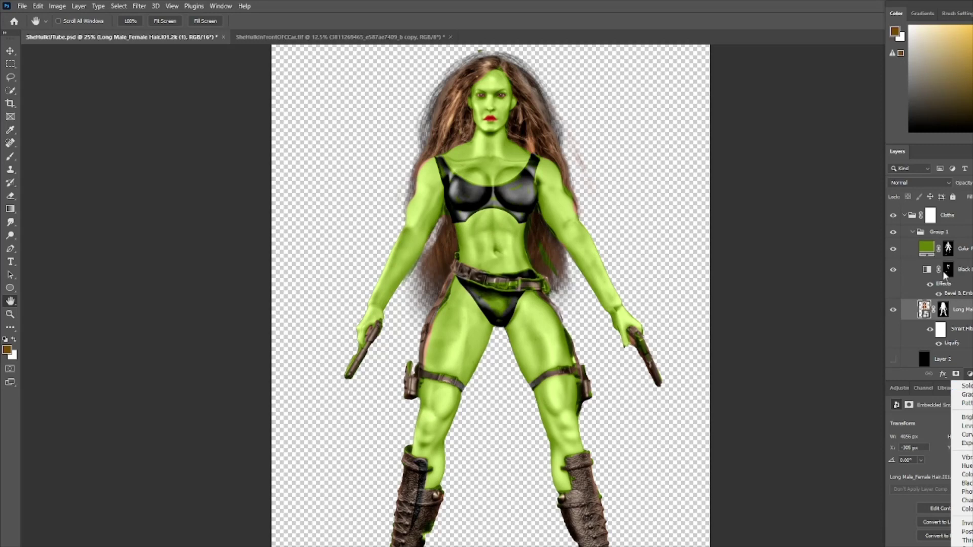
click(927, 250)
double_click(927, 251)
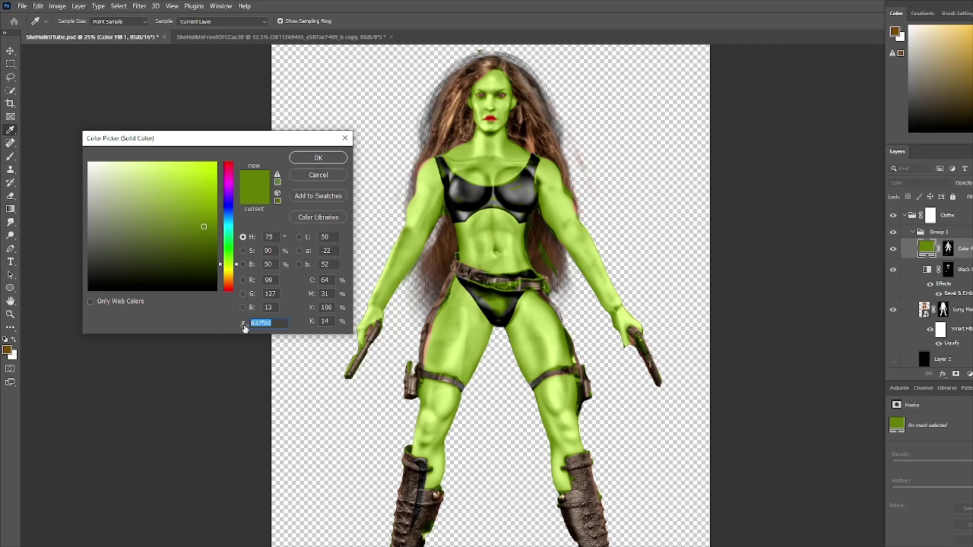
click(318, 158)
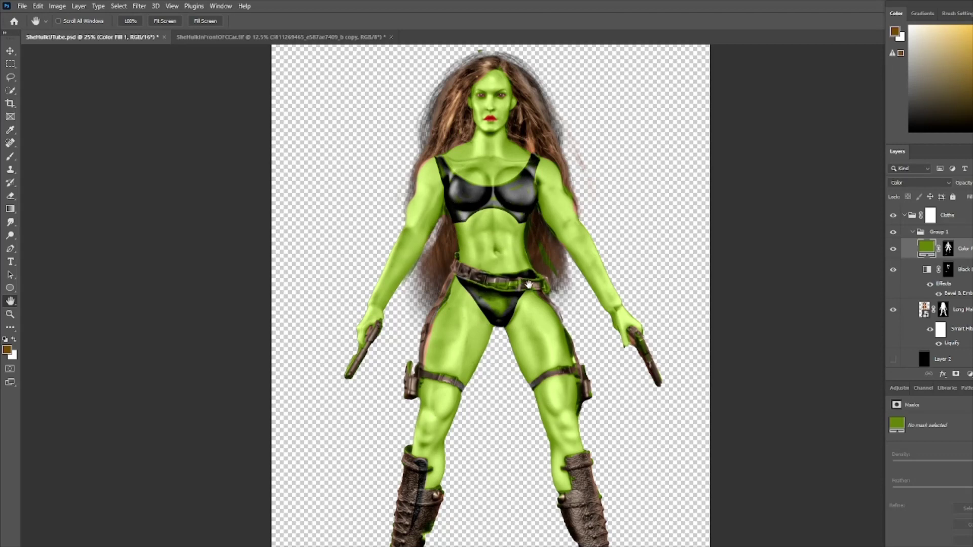
On the Color Fill mask, brush black over the belt and briefs to remove green, and white along the thigh's pinkish outer edge to add it
click(948, 249)
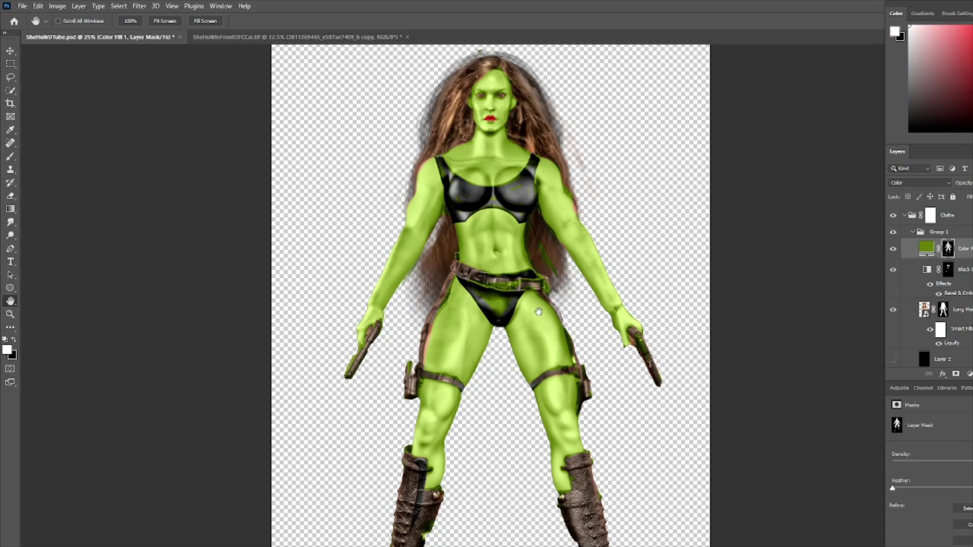
key(b)
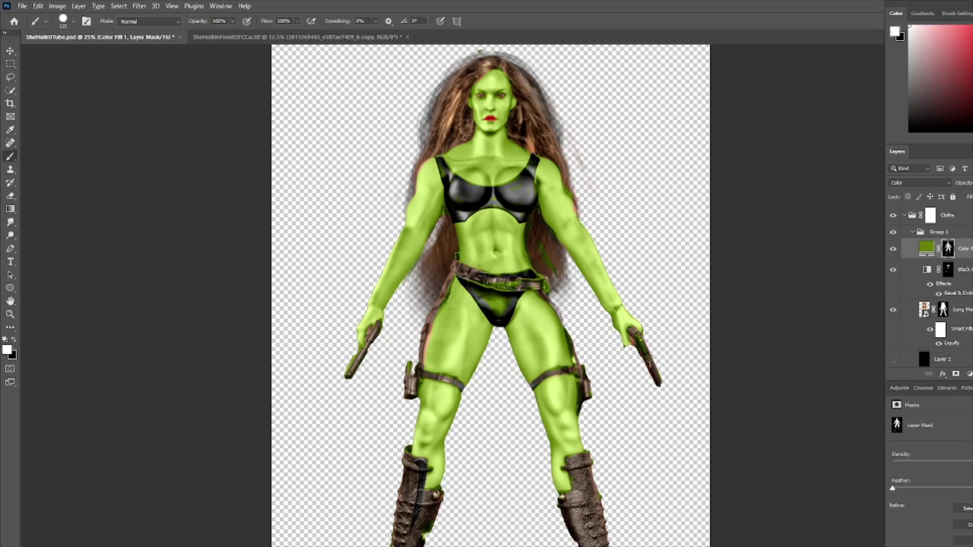
key(x)
mouse_move(495, 286)
mouse_down()
mouse_move(471, 280)
mouse_move(546, 285)
mouse_move(538, 275)
mouse_move(479, 292)
mouse_move(504, 306)
mouse_move(511, 299)
mouse_move(488, 290)
mouse_move(508, 288)
mouse_up()
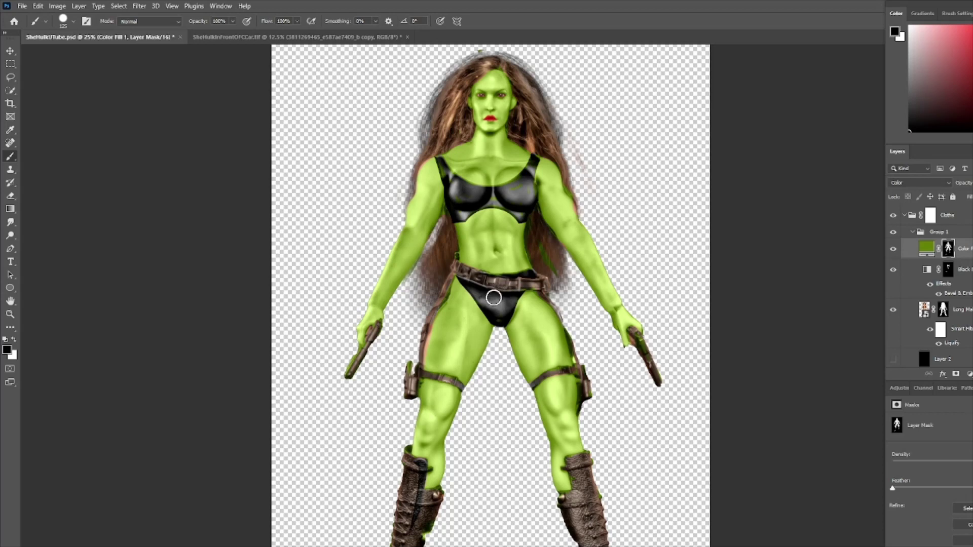
key(x)
drag(435, 333, 430, 363)
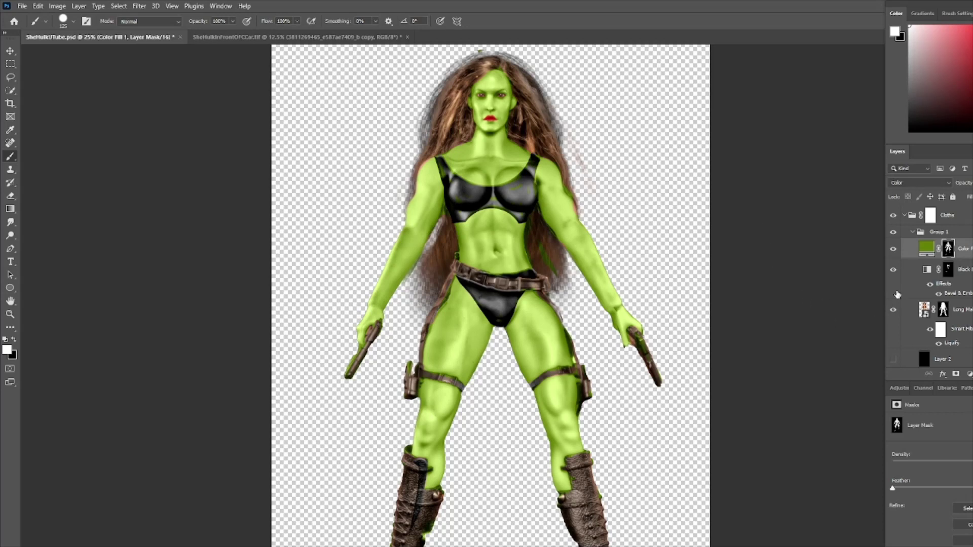
Rename the Cloths layer group as Model and collapse it
click(930, 216)
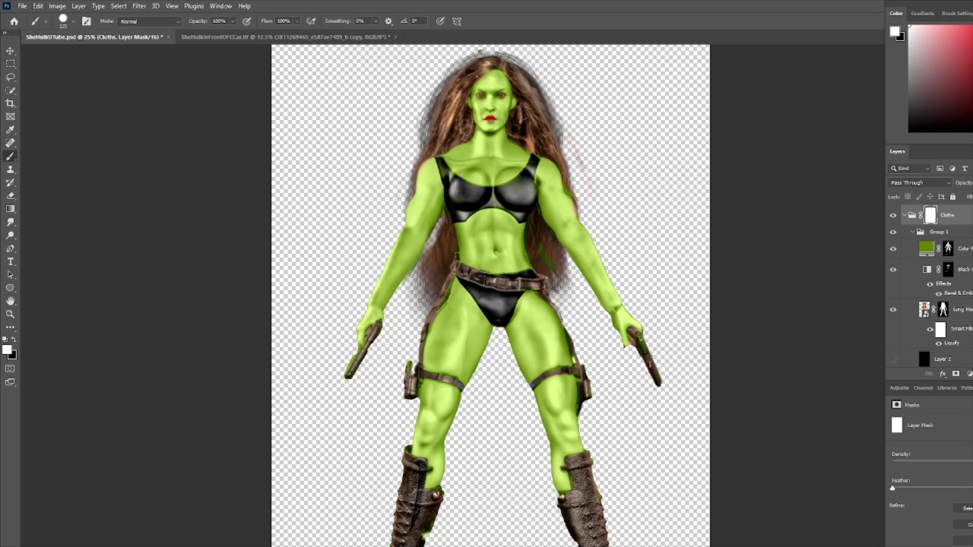
scroll(931, 287, down, 1)
scroll(930, 287, up, 1)
click(947, 216)
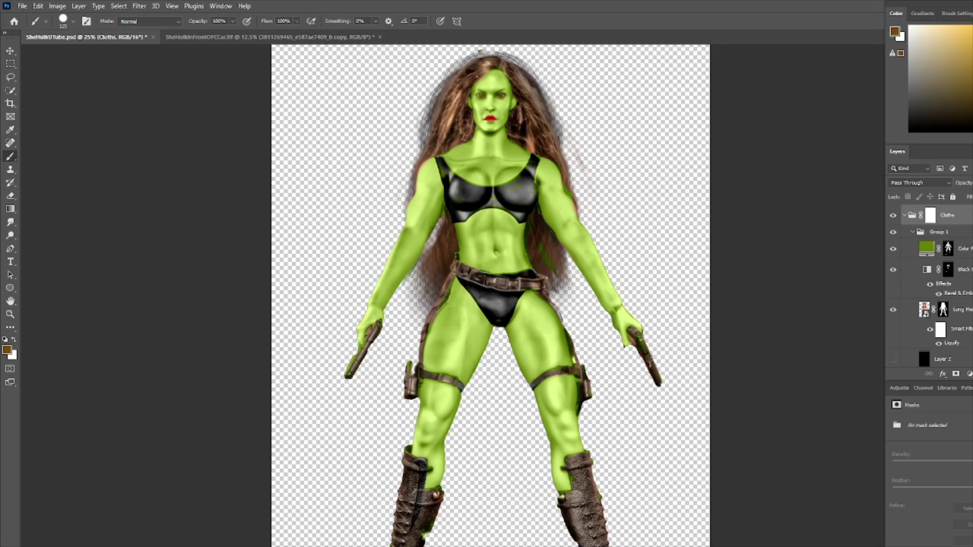
click(894, 216)
click(894, 219)
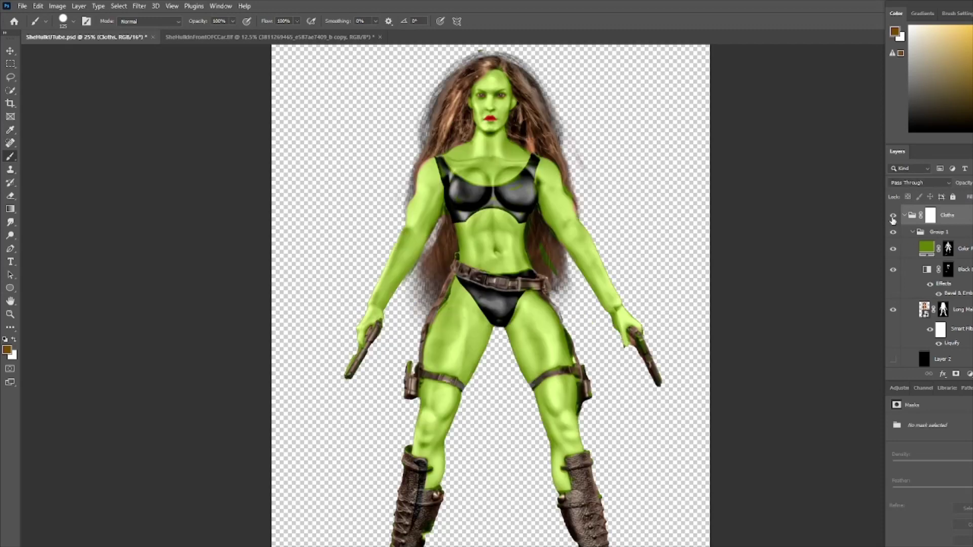
double_click(948, 216)
text(Model)
click(905, 217)
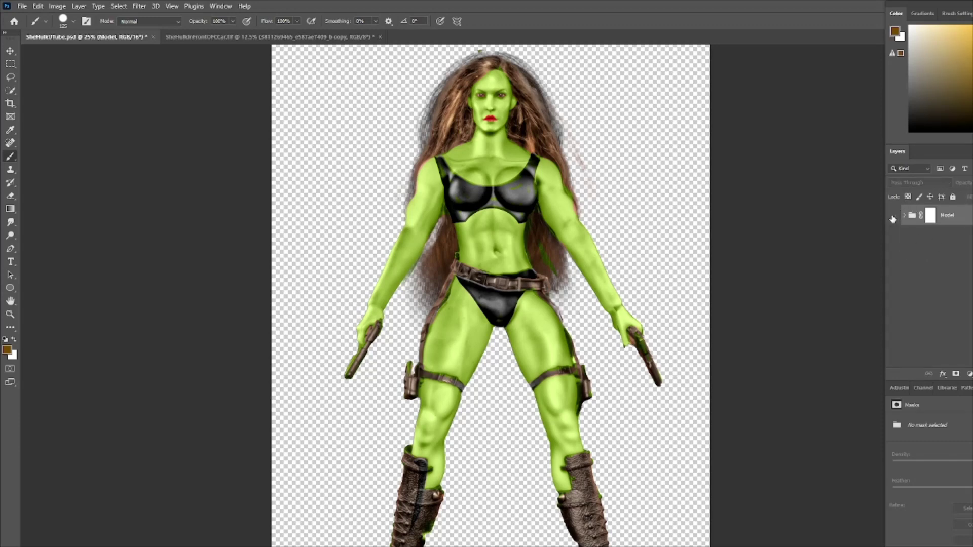
Check the Model group by hiding and showing it, and convert it for Smart Filters
click(894, 216)
click(895, 215)
click(139, 6)
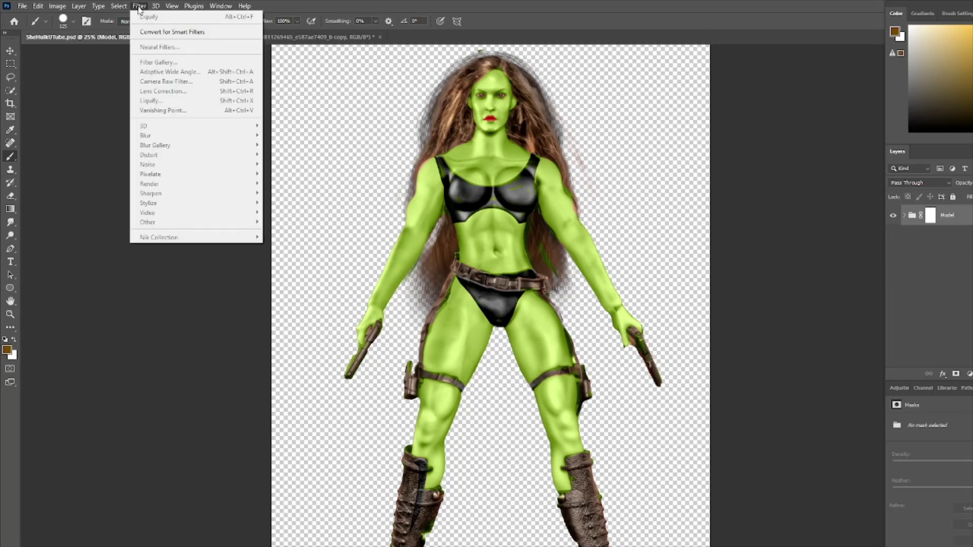
click(156, 33)
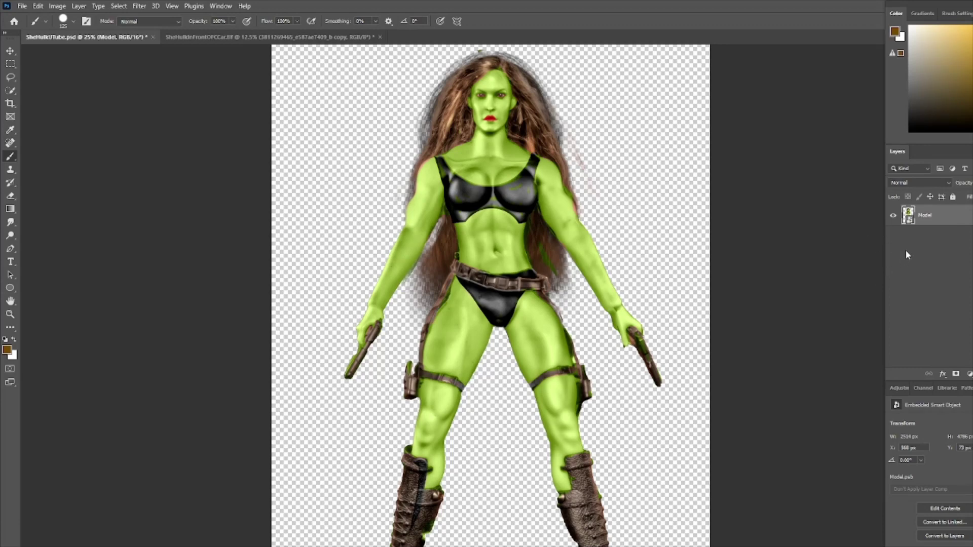
Bring the Model smart object into the car street composite, placing it above the LightBeam2 layer
click(186, 36)
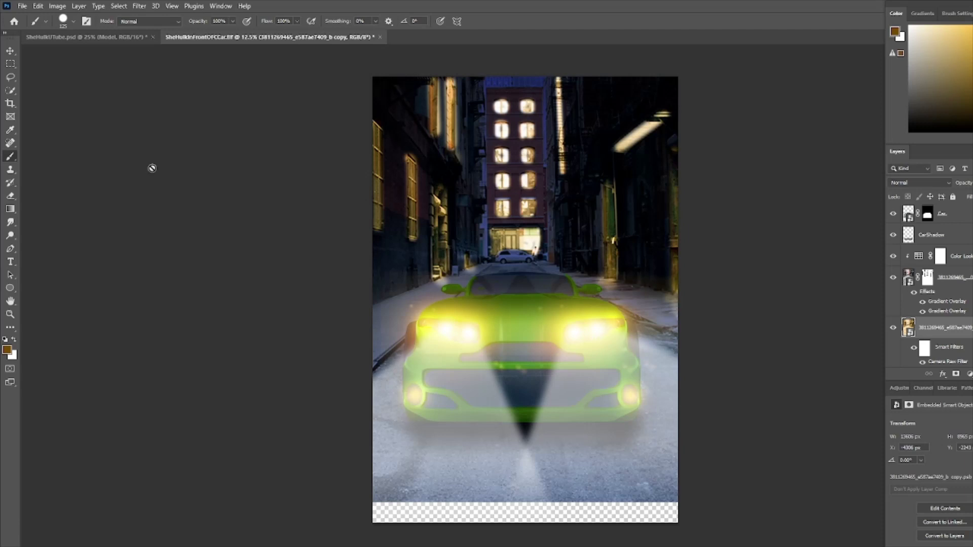
scroll(931, 289, up, 5)
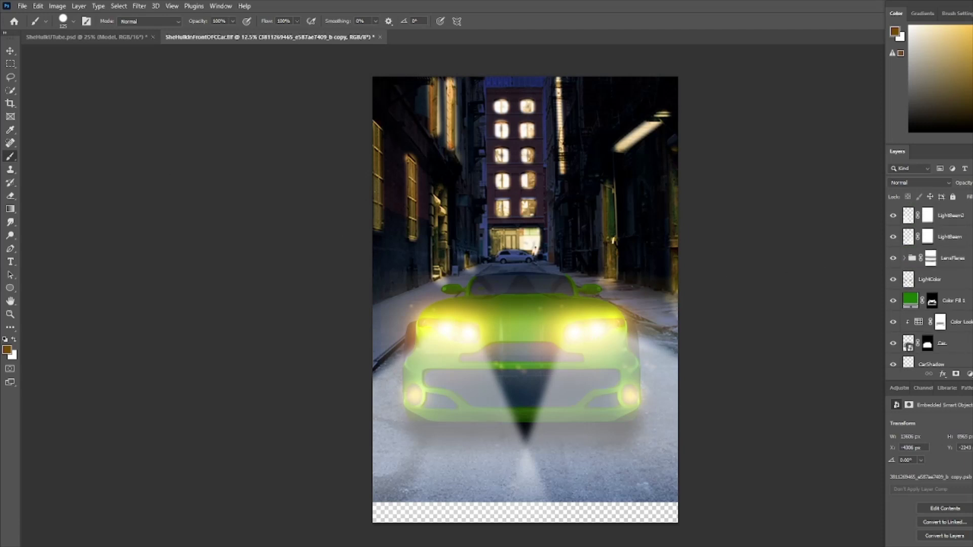
click(951, 216)
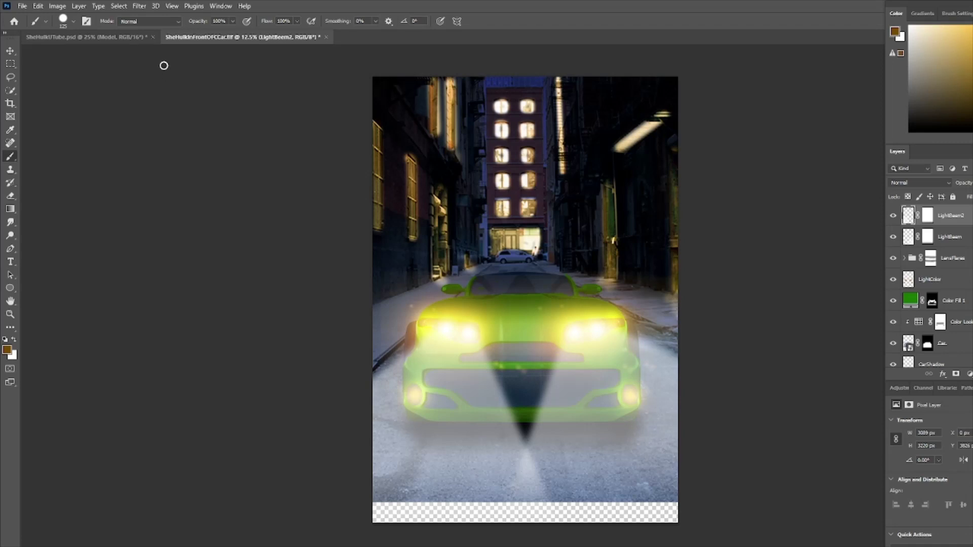
click(56, 38)
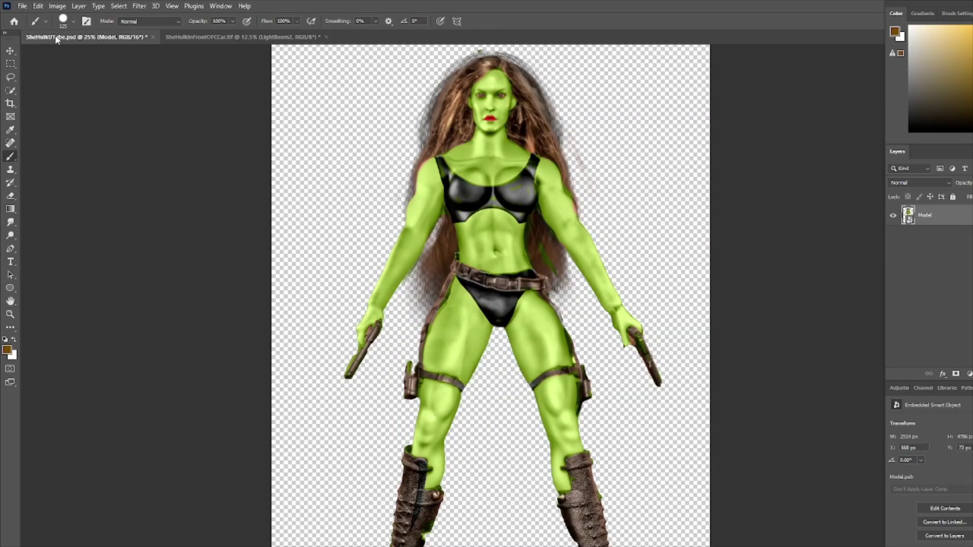
drag(58, 38, 426, 546)
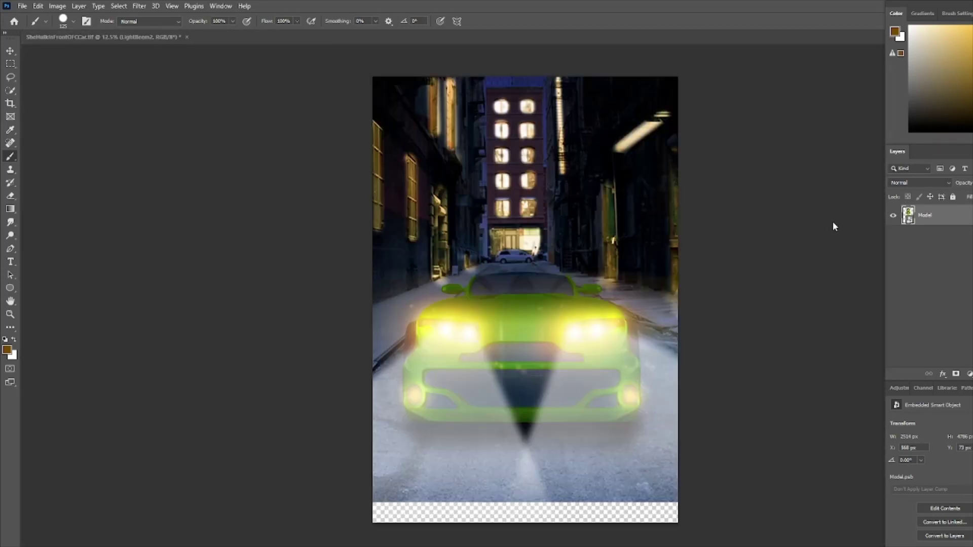
drag(908, 216, 533, 300)
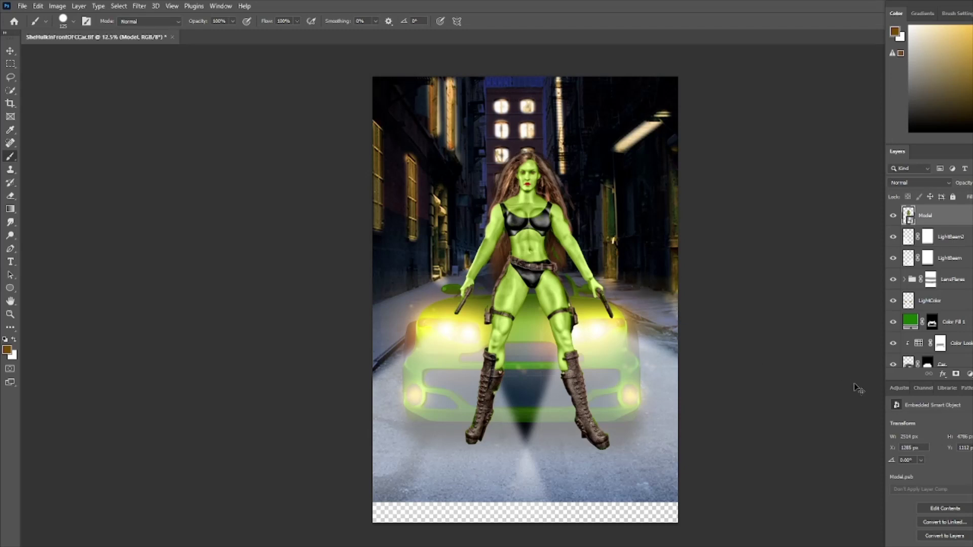
Scale the Model layer to 118% and position the figure standing in front of the car
key(ctrl+t)
drag(570, 405, 557, 442)
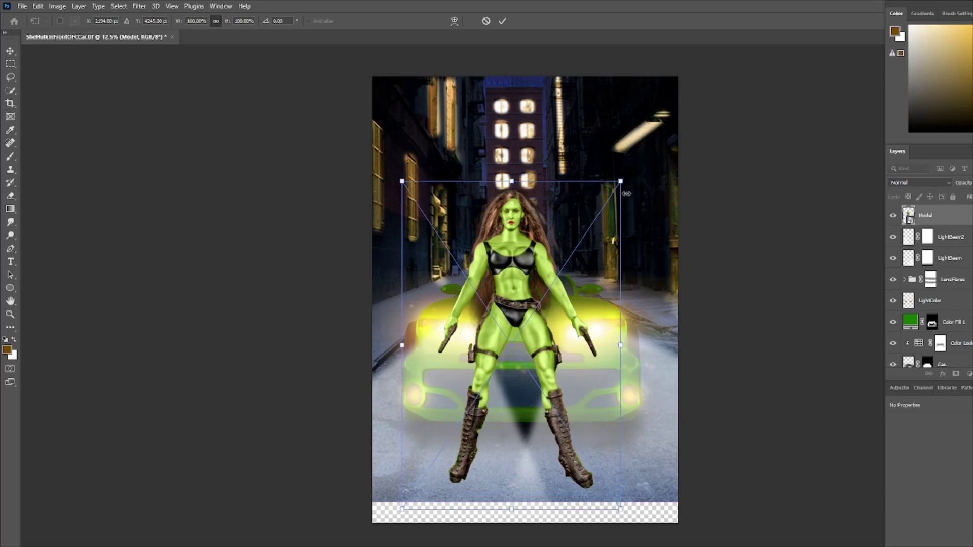
drag(621, 181, 660, 121)
drag(583, 197, 566, 202)
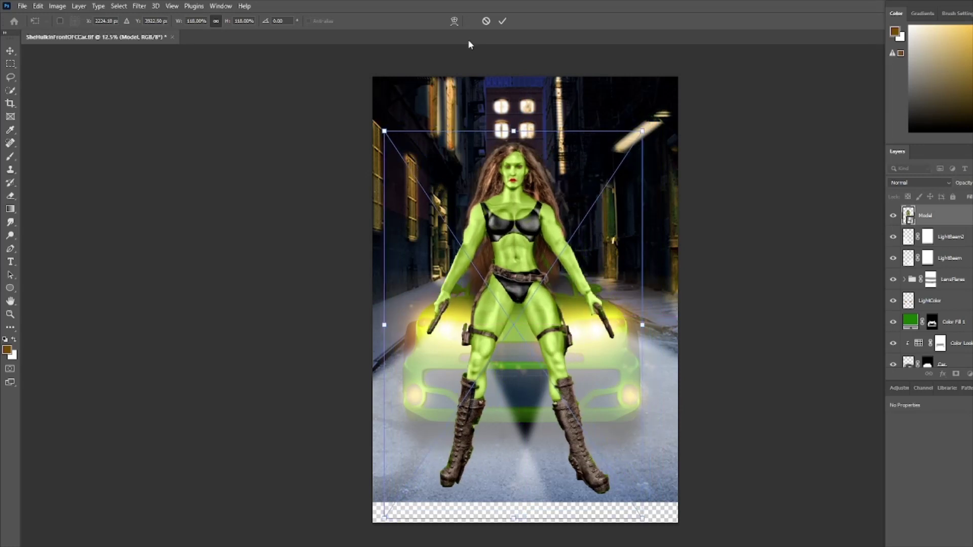
click(502, 20)
key(b)
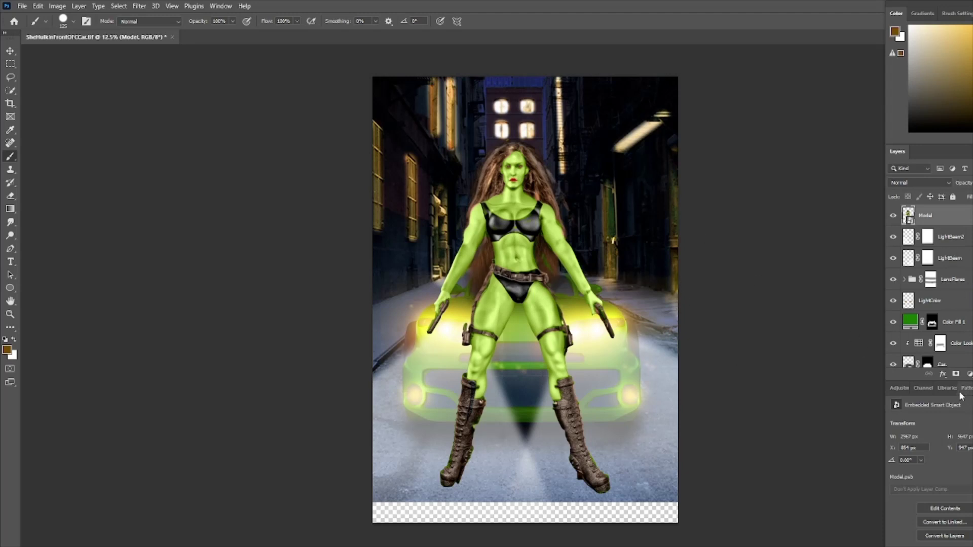
Add a Color Lookup adjustment using Moonlight.3DL, clip it to the Model layer and lower its opacity
click(969, 375)
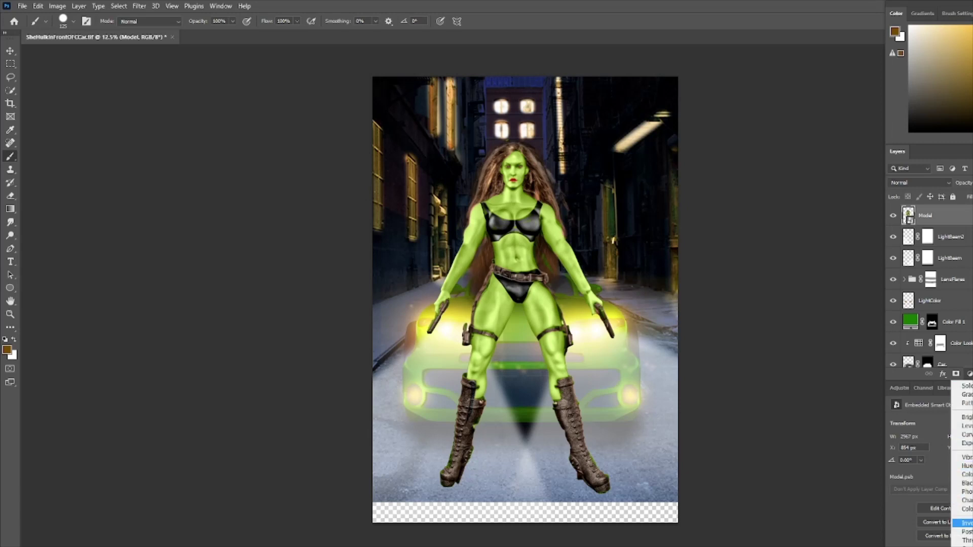
click(966, 509)
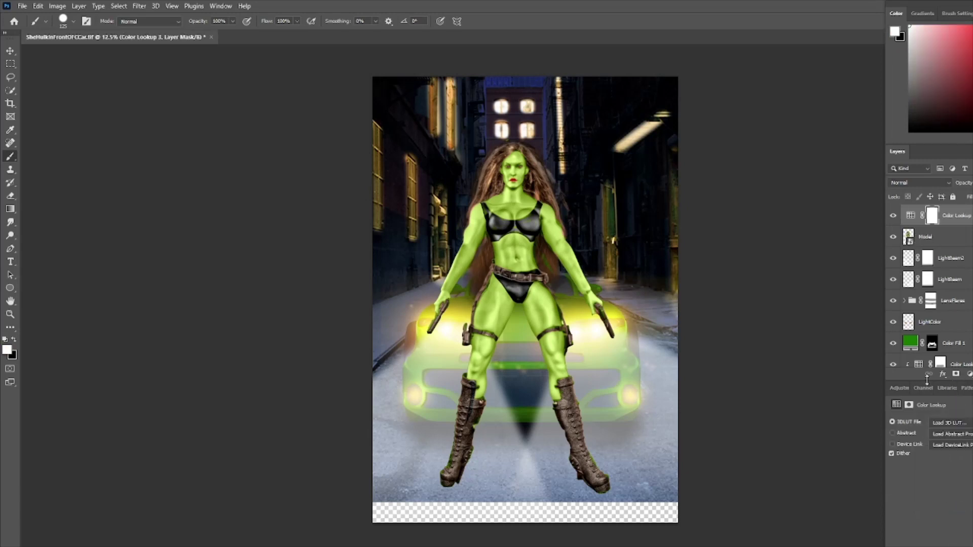
click(950, 423)
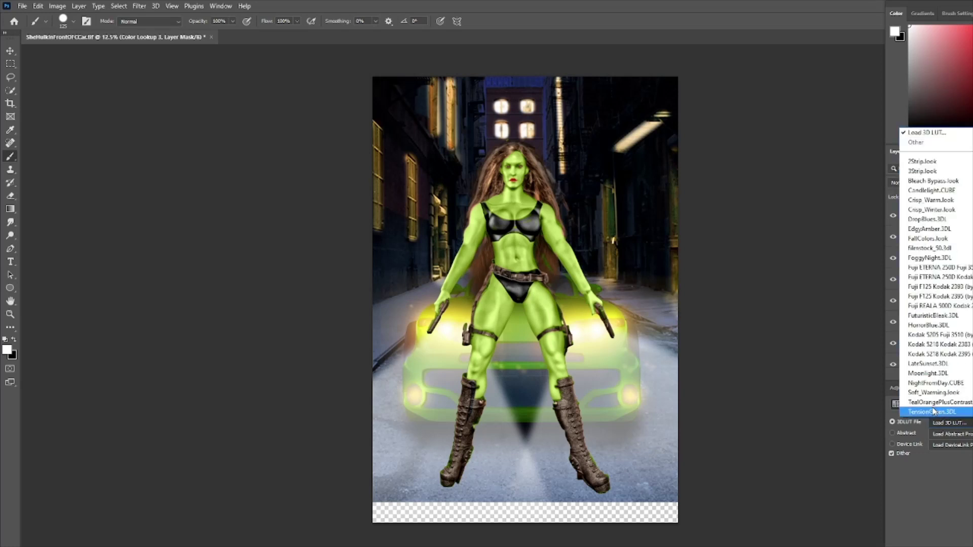
click(935, 374)
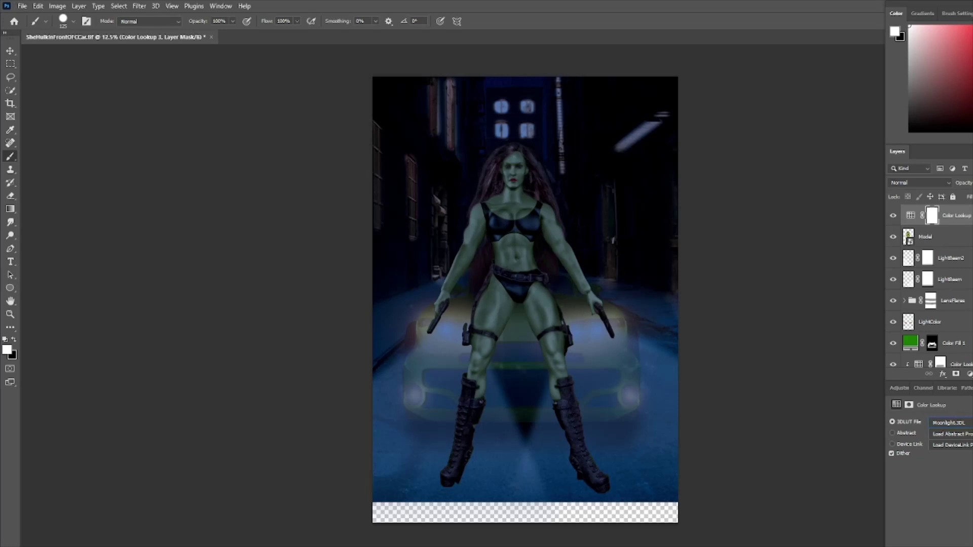
key(ctrl+alt+g)
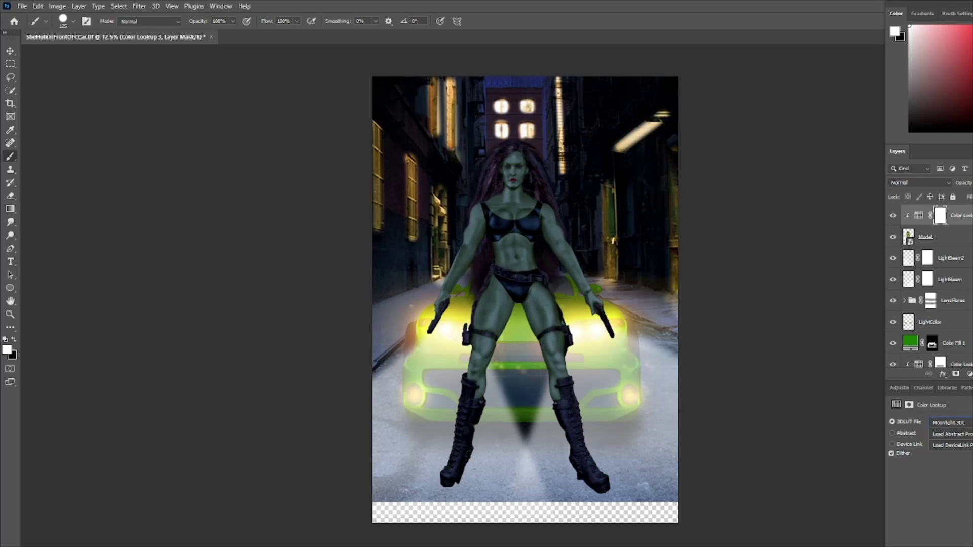
click(972, 183)
drag(972, 195, 956, 195)
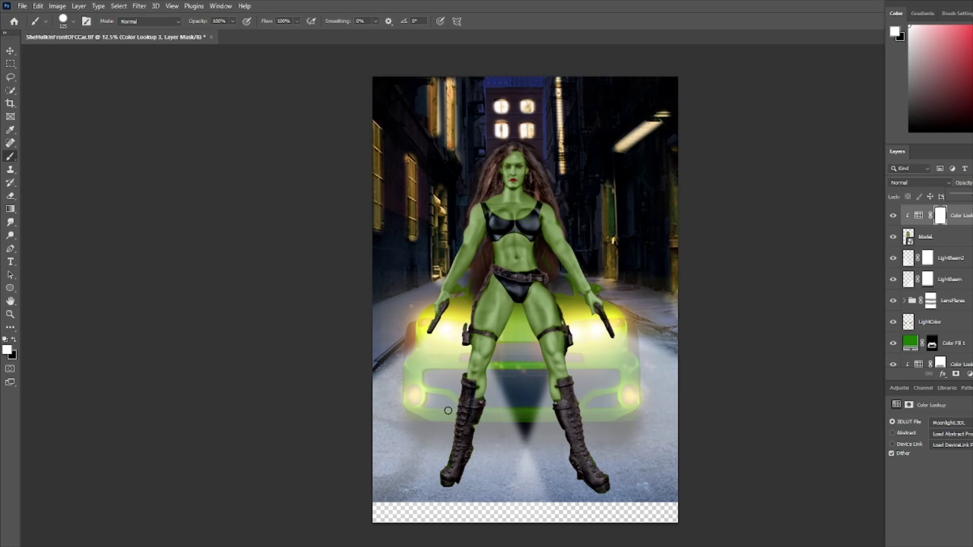
Set up a soft black brush at 33% opacity for painting on the Color Lookup mask
click(941, 219)
click(941, 218)
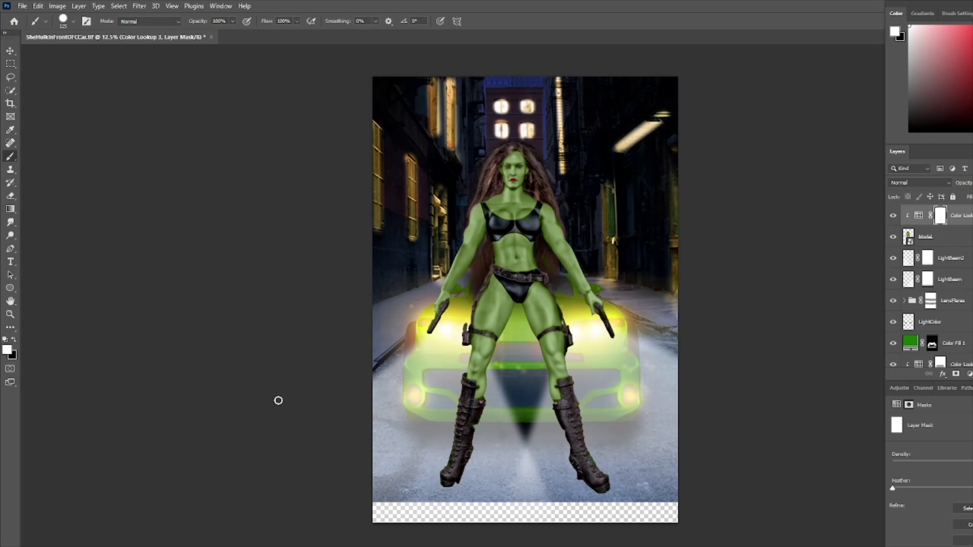
key(x)
click(64, 21)
drag(121, 76, 57, 76)
click(308, 2)
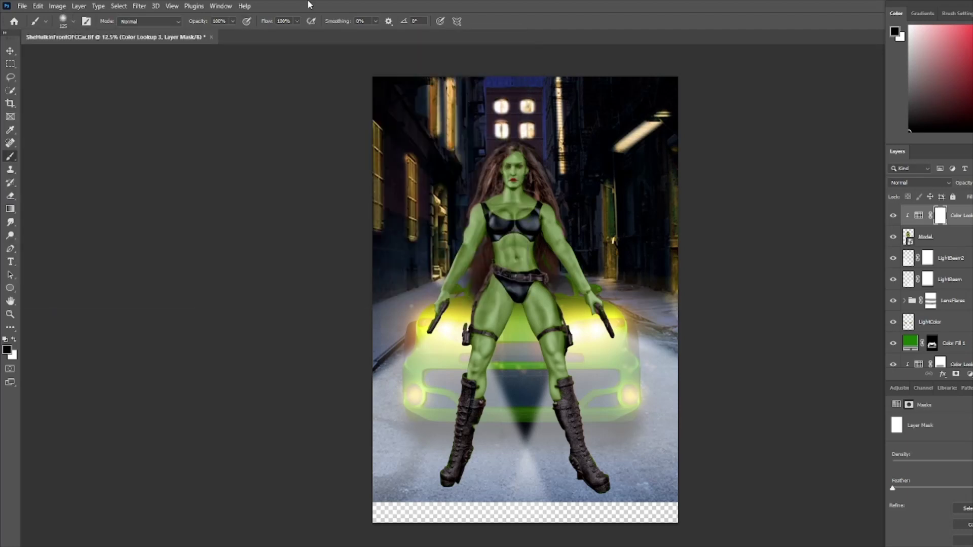
click(233, 21)
drag(234, 34, 228, 34)
With an enlarged brush, paint the Color Lookup mask over the thighs and knees to brighten them near the headlights
click(455, 380)
key(])
key(])
key(])
key(])
key(])
mouse_move(463, 344)
mouse_down()
mouse_move(588, 339)
mouse_move(594, 365)
mouse_move(461, 367)
mouse_move(454, 348)
mouse_move(476, 336)
mouse_move(582, 336)
mouse_up()
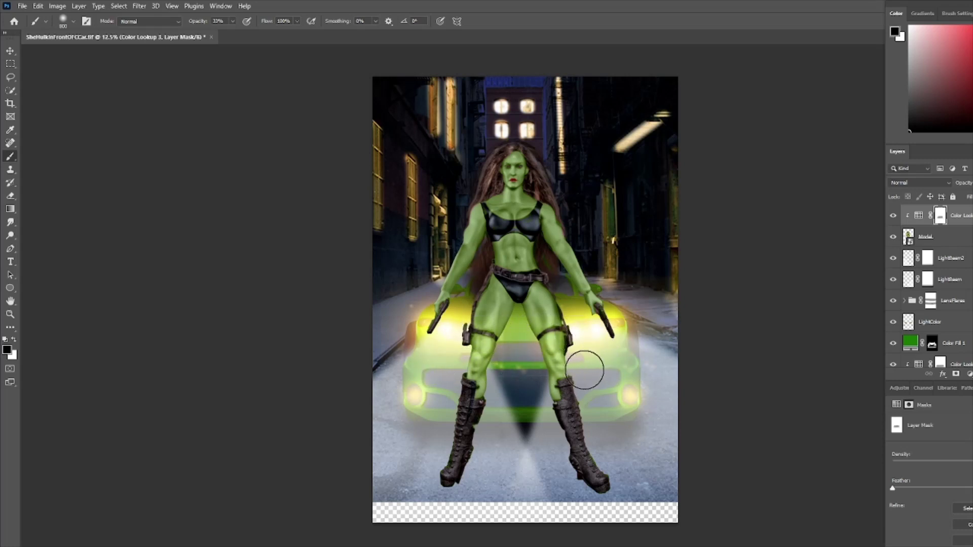
drag(585, 372, 462, 380)
drag(473, 334, 579, 344)
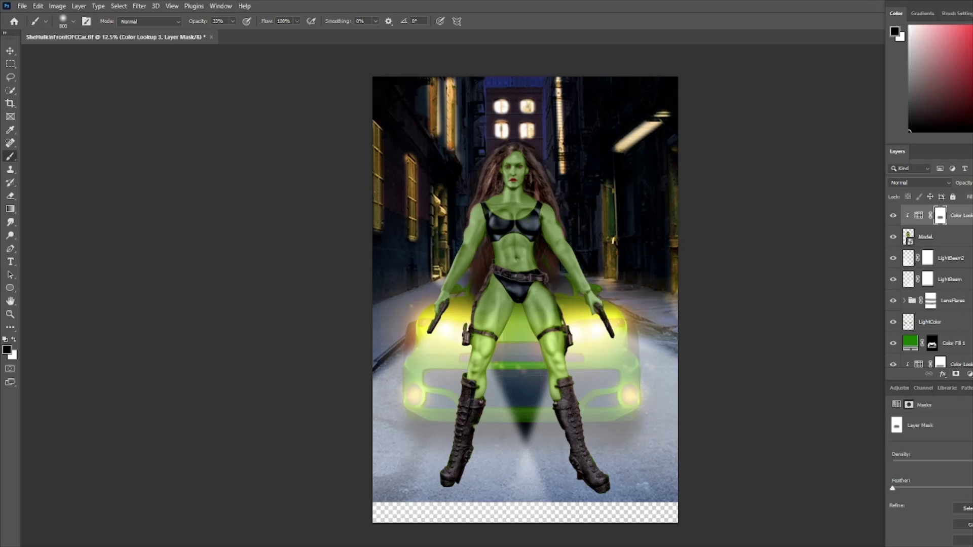
Add an Inner Shadow effect to the Model layer and set its colour to yellow-green a1c302
double_click(959, 237)
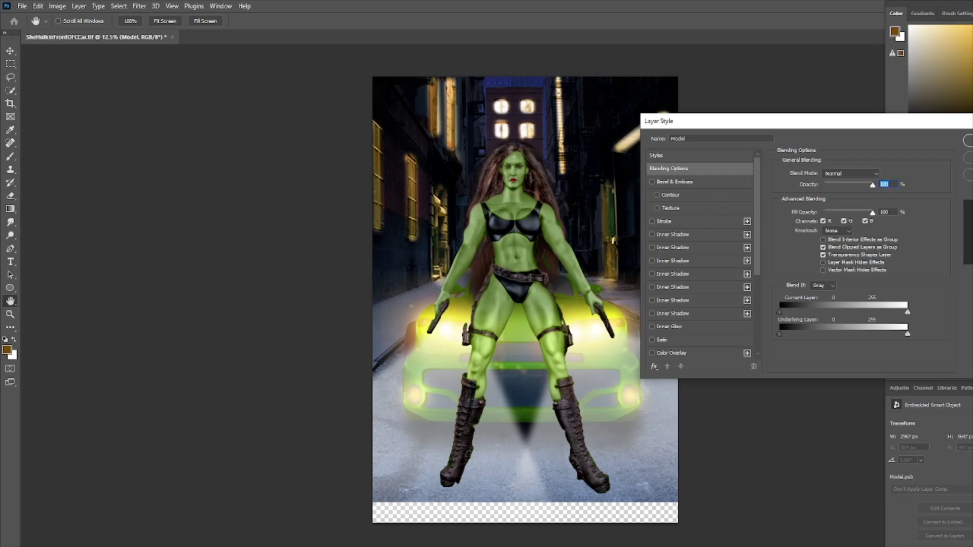
key(Escape)
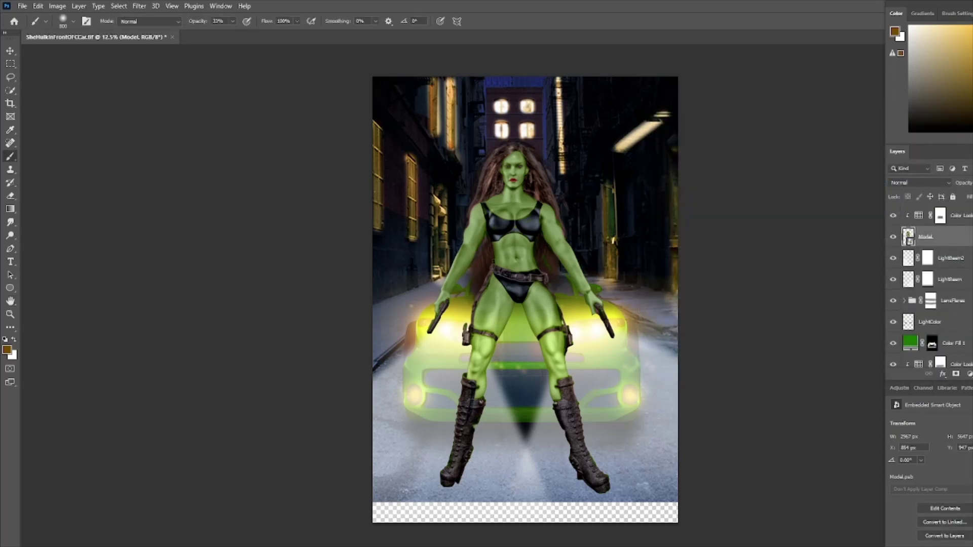
double_click(956, 237)
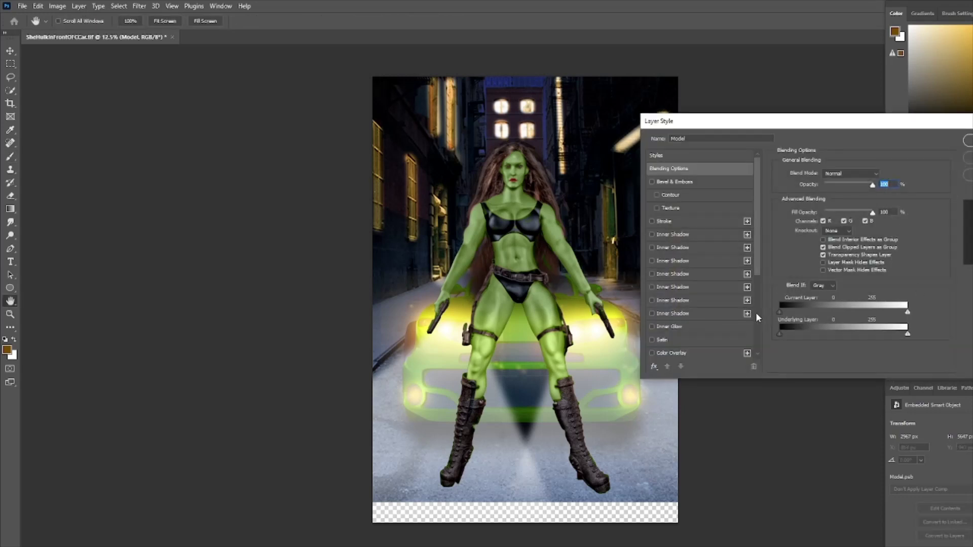
click(653, 235)
click(663, 235)
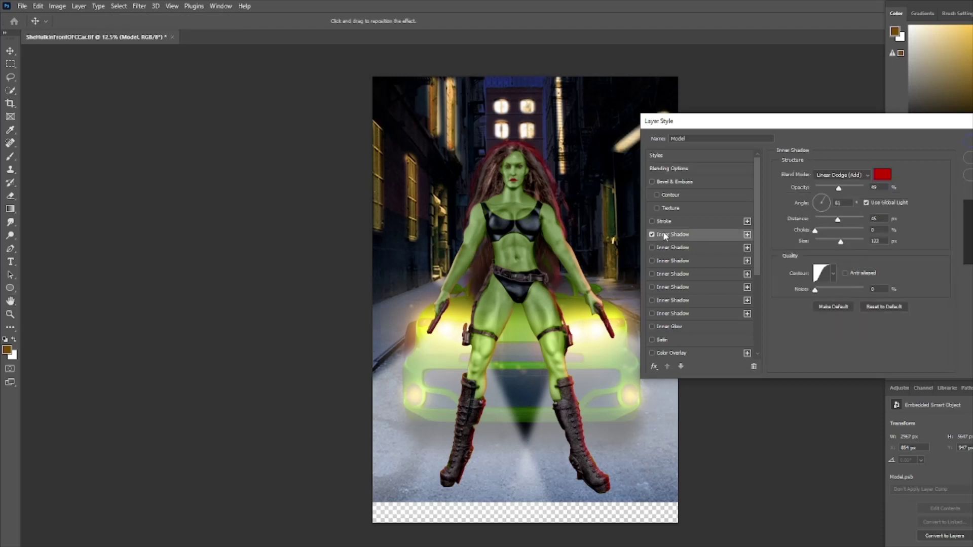
click(881, 177)
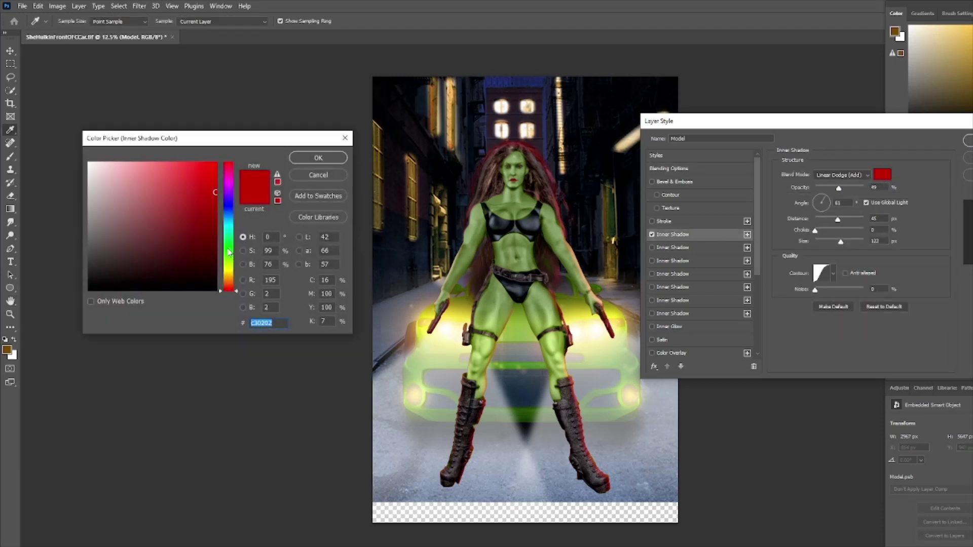
drag(224, 295, 221, 275)
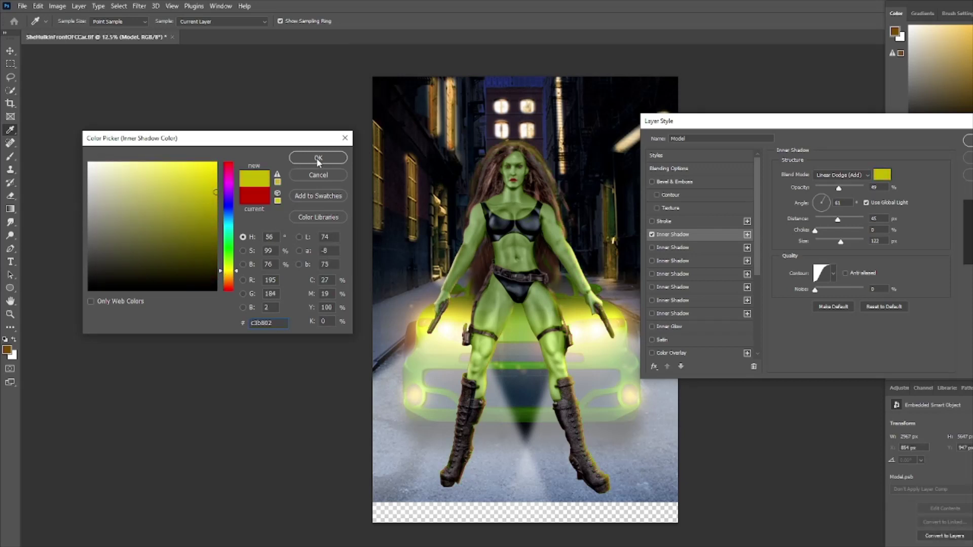
drag(220, 273, 221, 268)
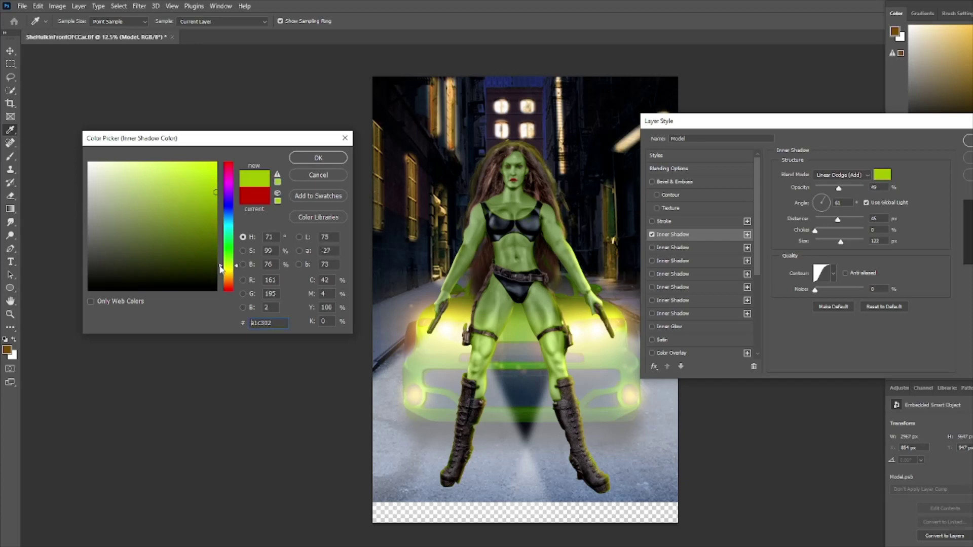
click(318, 159)
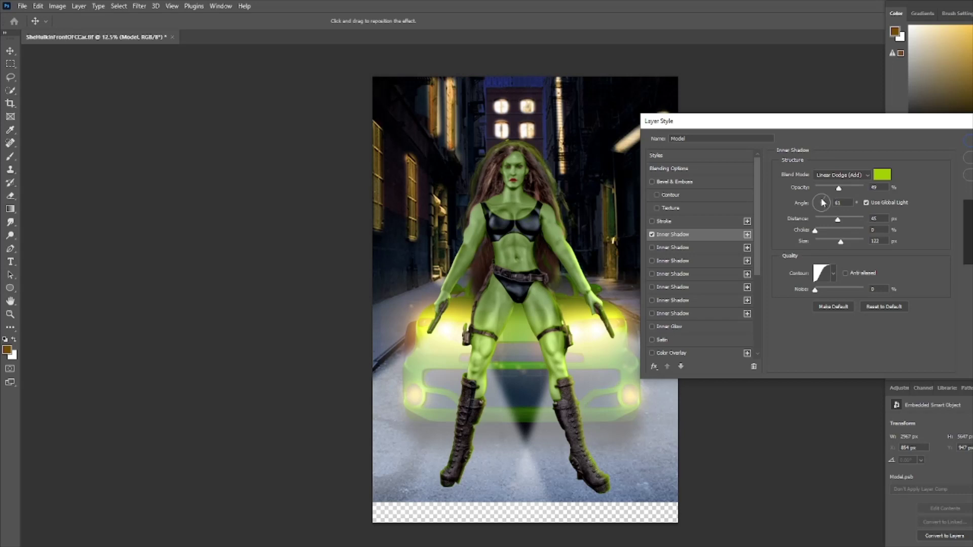
Set the Model layer's Inner Shadow angle to 90°, reduce its opacity to about 46%, adjust its size and apply the style
double_click(837, 203)
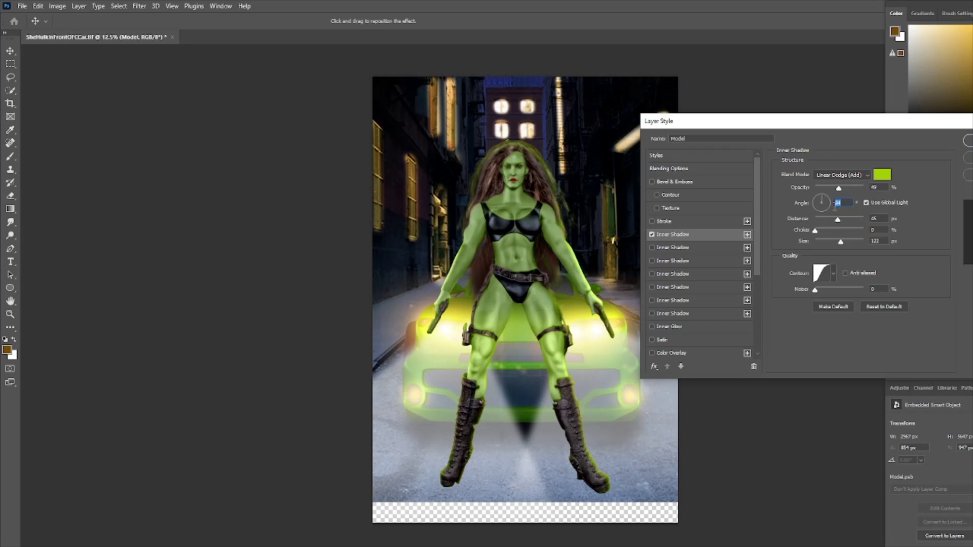
text(90)
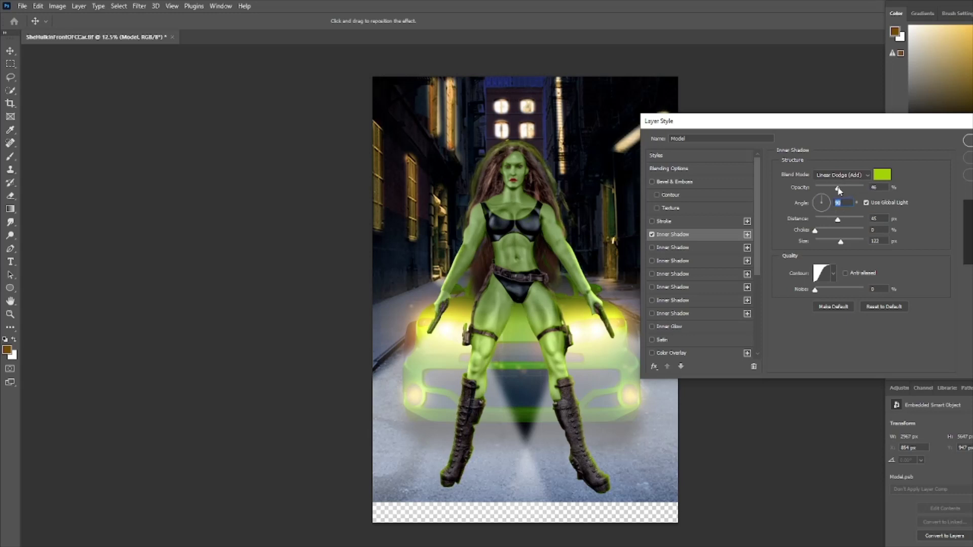
drag(839, 190, 838, 189)
mouse_move(843, 241)
mouse_down()
mouse_move(829, 242)
mouse_move(838, 244)
mouse_move(842, 223)
mouse_up()
click(969, 141)
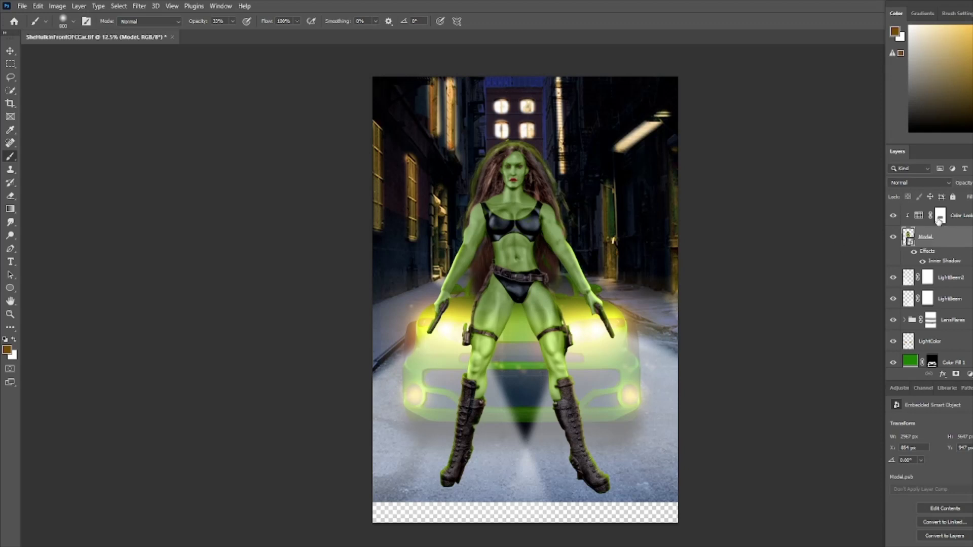
Adjust the fill of the Color Lookup adjustment clipped to the Model layer
click(922, 219)
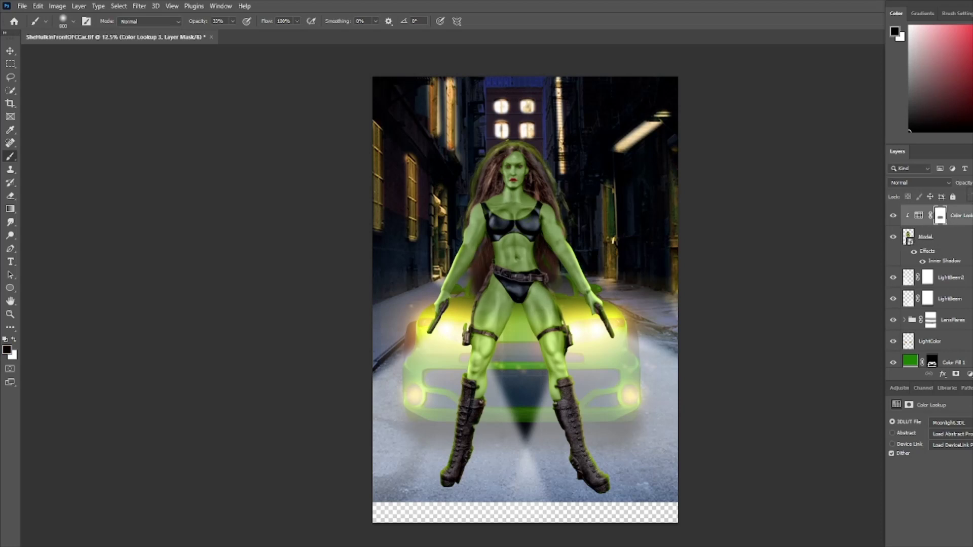
drag(970, 197, 972, 197)
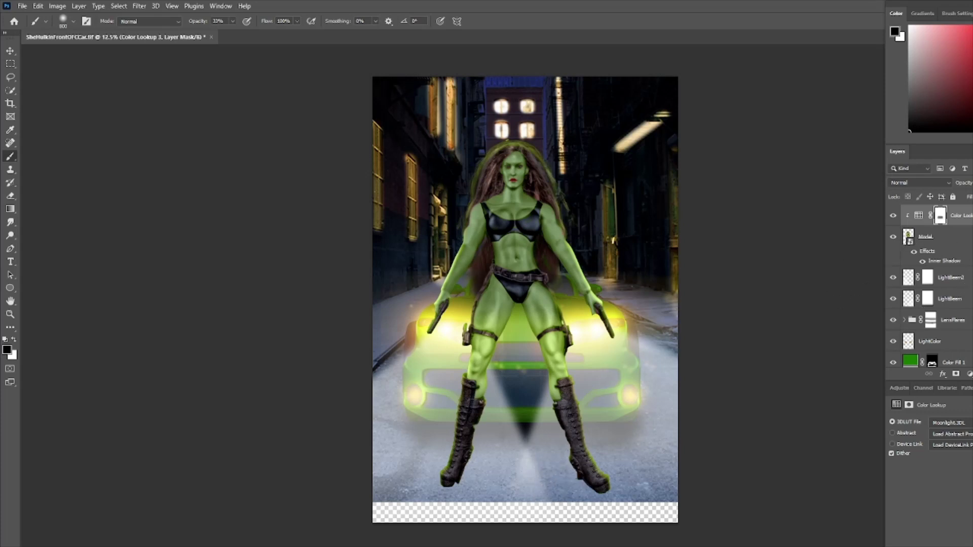
Create a new layer between the Model and LightBeam2 layers and name it Shadow
click(908, 277)
key(ctrl+shift+alt+n)
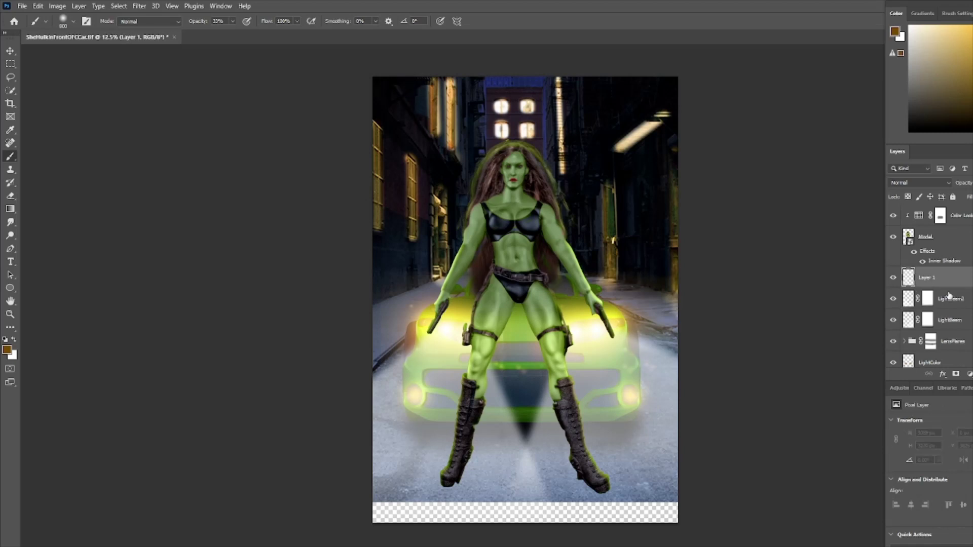
double_click(925, 278)
text(Shadow)
key(Return)
Paint dark shadows on the Shadow layer beneath both boots with a black soft brush reduced to size 500
key(d)
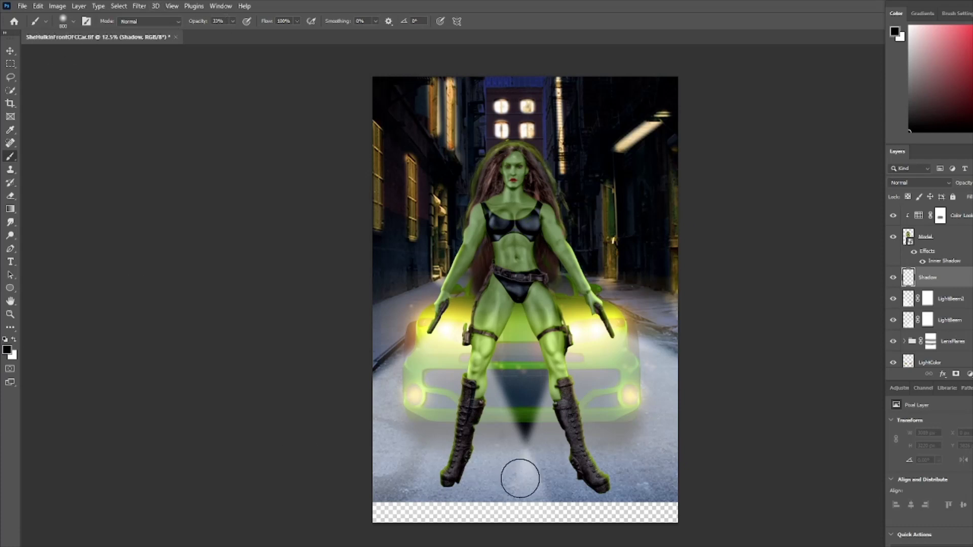
key([)
key([)
key([)
drag(587, 482, 608, 517)
mouse_move(585, 481)
mouse_down()
mouse_move(614, 514)
mouse_move(591, 490)
mouse_move(602, 509)
mouse_up()
drag(459, 473, 447, 517)
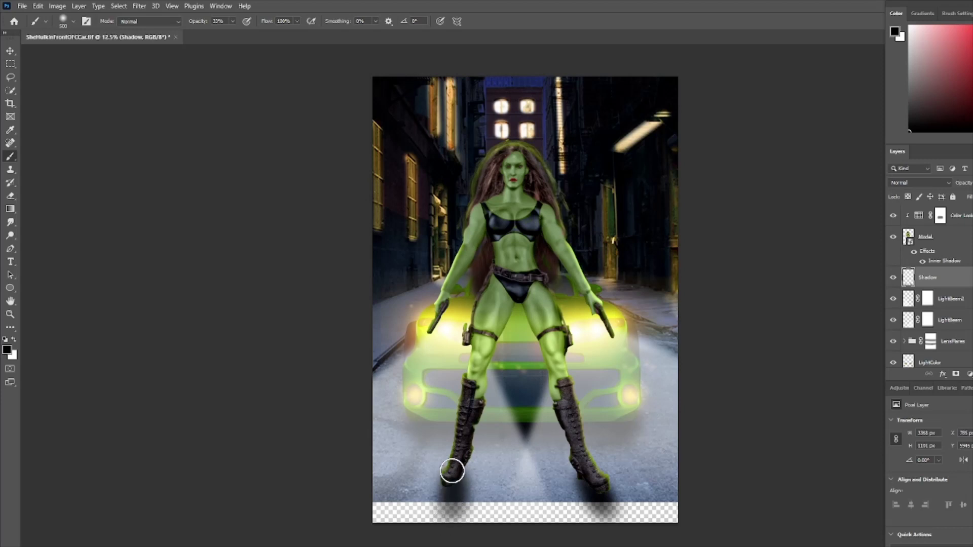
drag(453, 472, 449, 511)
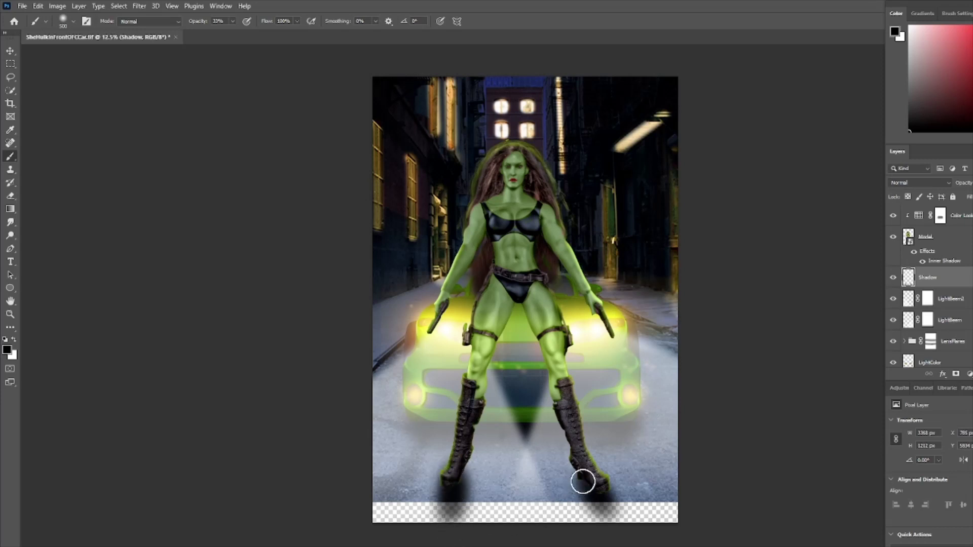
mouse_move(598, 491)
mouse_down()
mouse_move(611, 518)
mouse_move(594, 512)
mouse_up()
drag(455, 476, 448, 520)
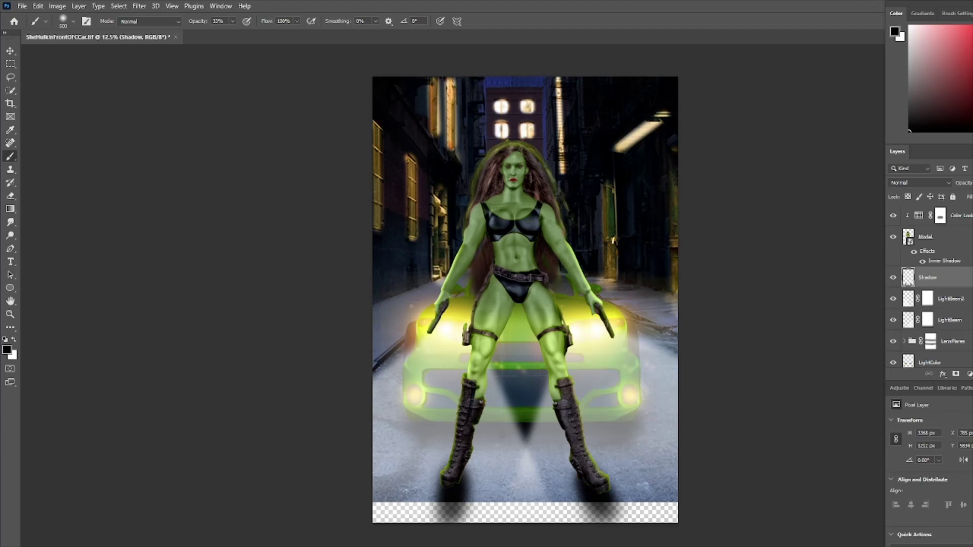
Place the TexturesCom_Fireworks0008_4_M image above the LightBeam2 layer and rotate it about 129°
click(951, 299)
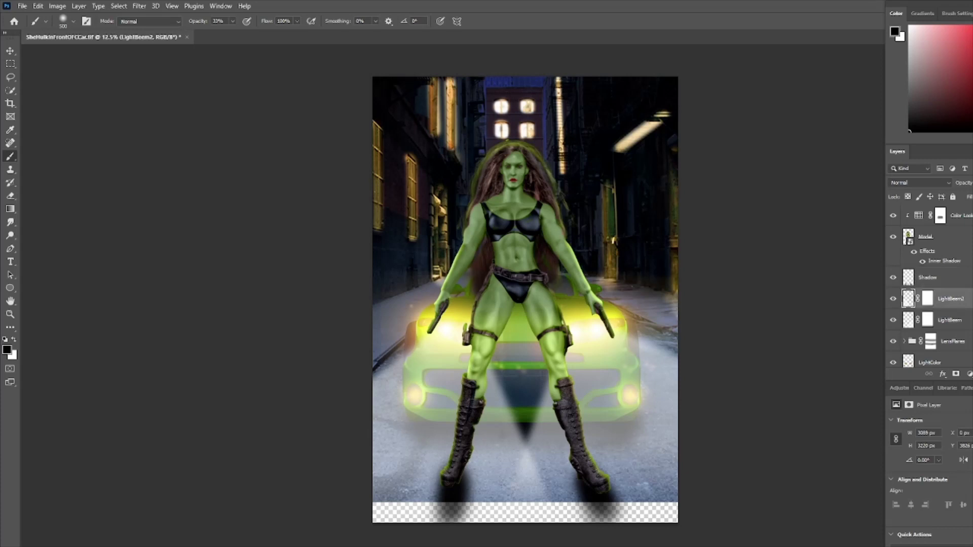
drag(971, 263, 692, 200)
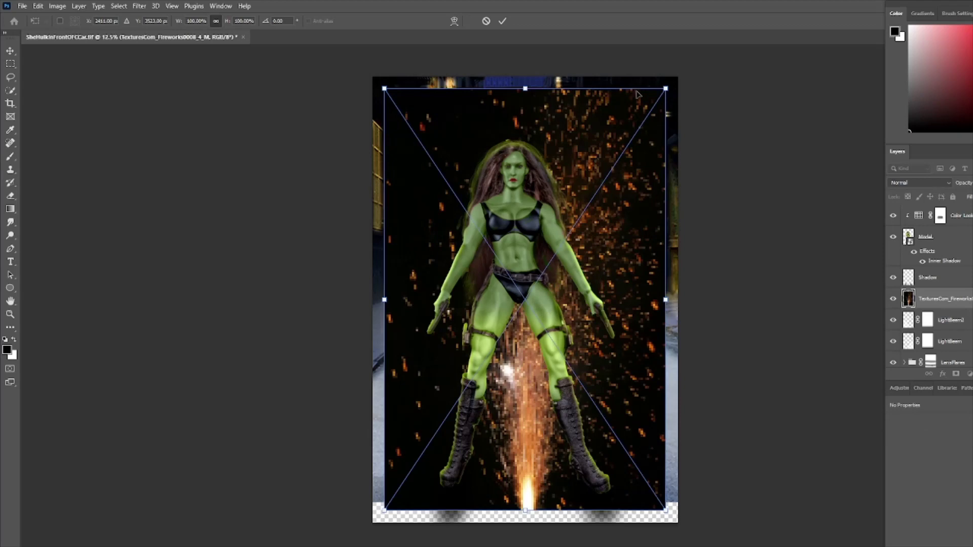
drag(687, 65, 642, 499)
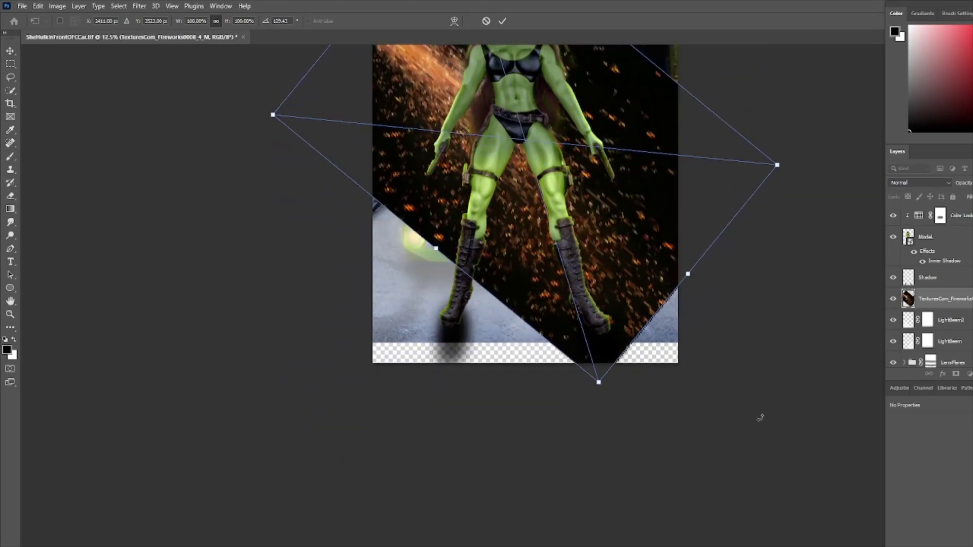
scroll(765, 401, up, 9)
scroll(768, 395, up, 6)
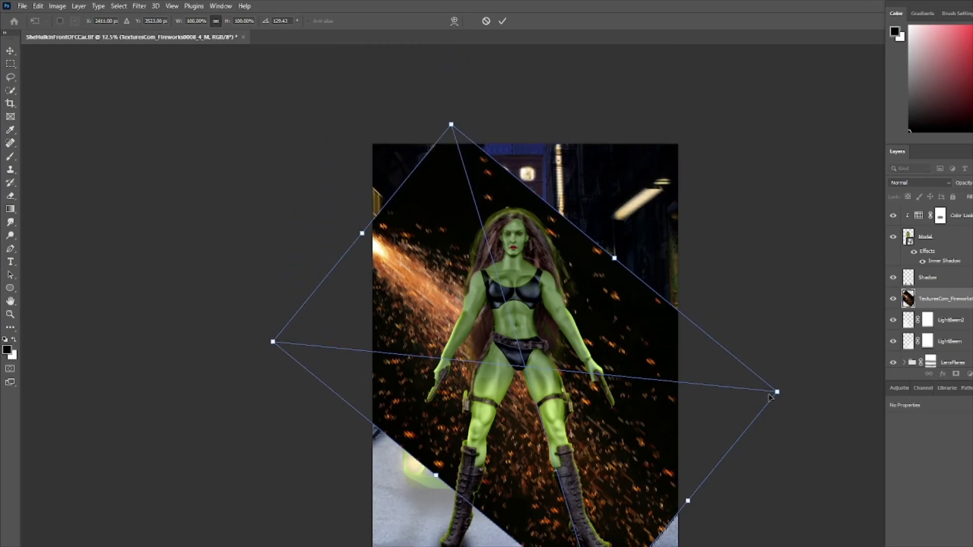
Position the fireworks image so its sparks cover the picture's upper-left area, and set its blend mode to Screen
drag(679, 403, 503, 160)
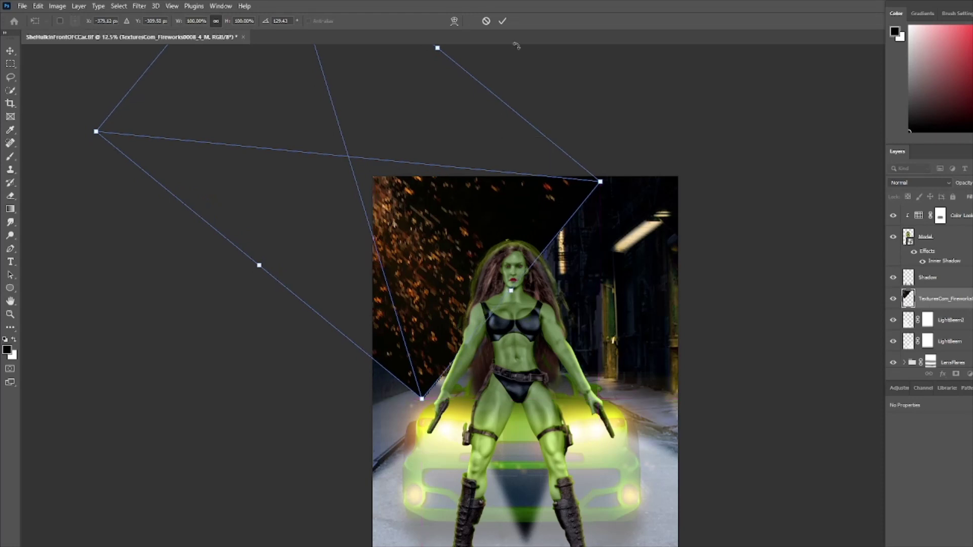
click(502, 21)
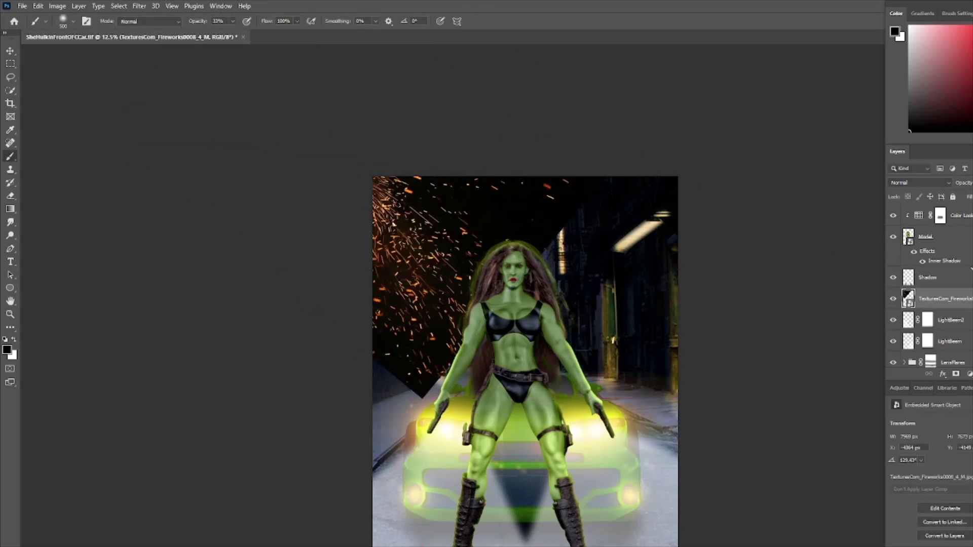
click(946, 183)
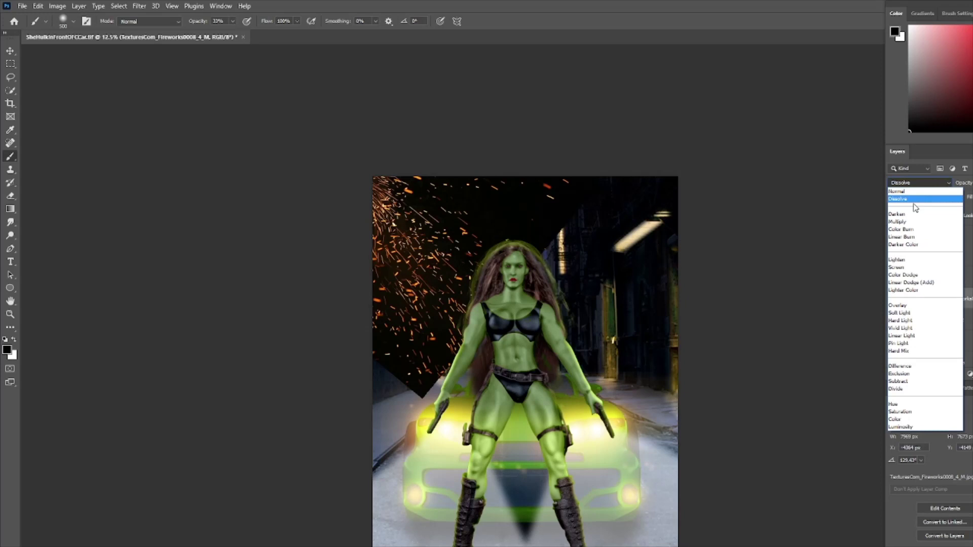
click(896, 268)
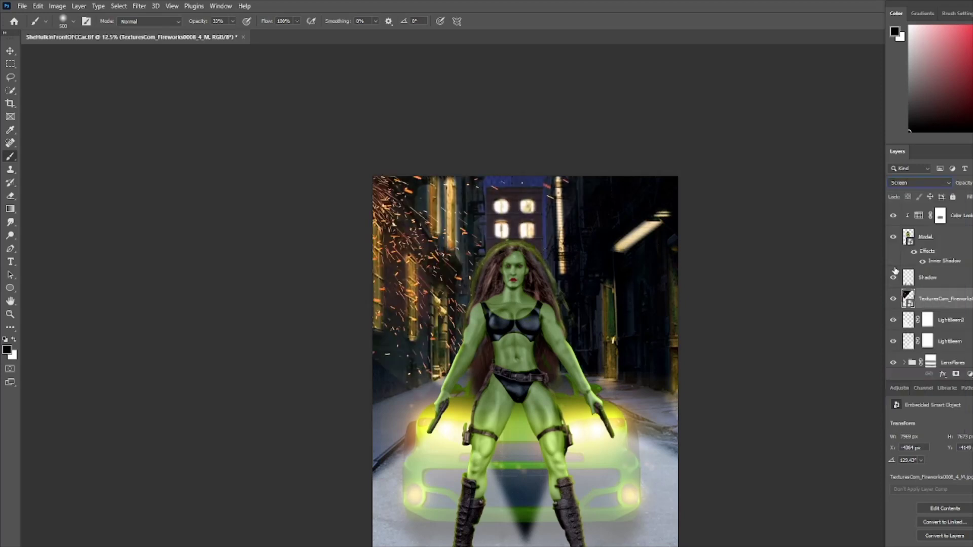
Duplicate the fireworks layer, rotate the copy to about -142° and position its sparks over the picture's upper-right area
drag(945, 299, 971, 373)
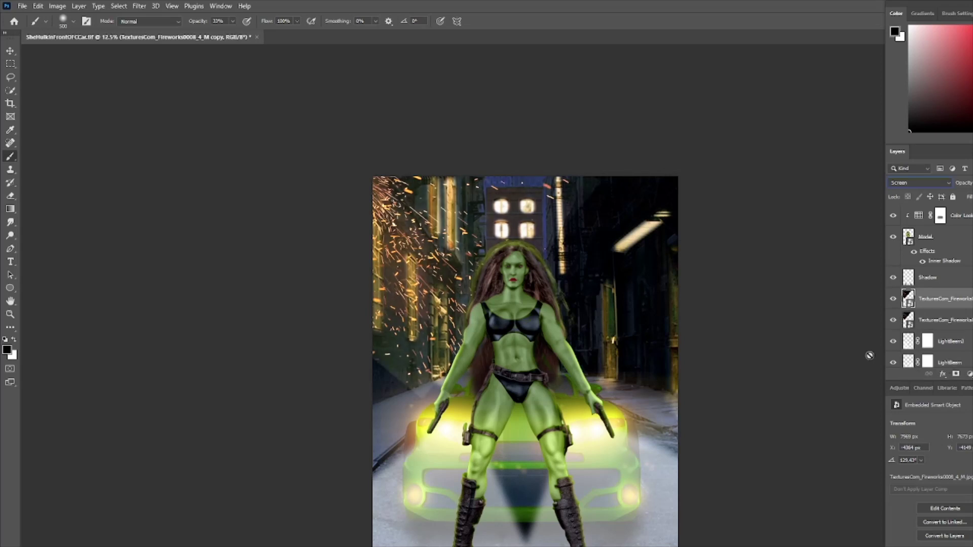
key(ctrl+t)
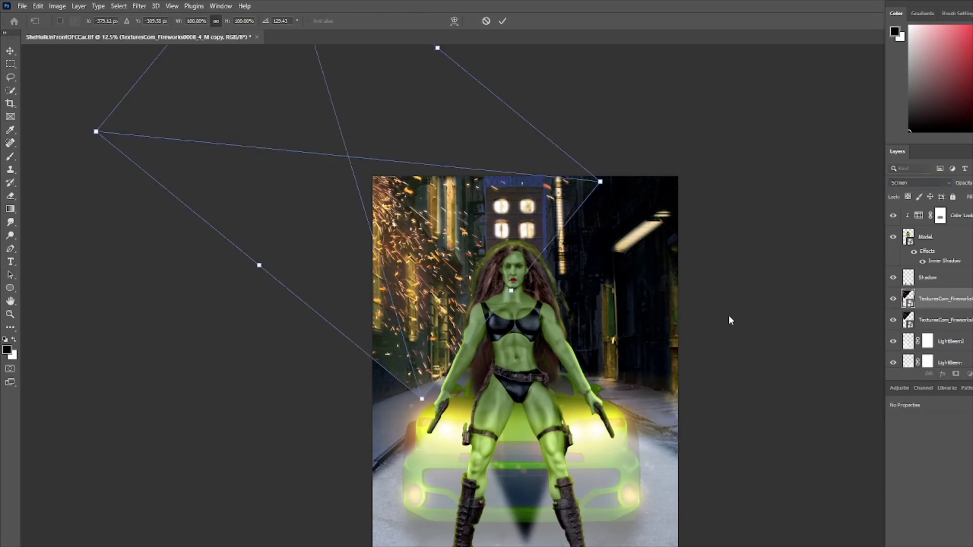
drag(643, 150, 753, 229)
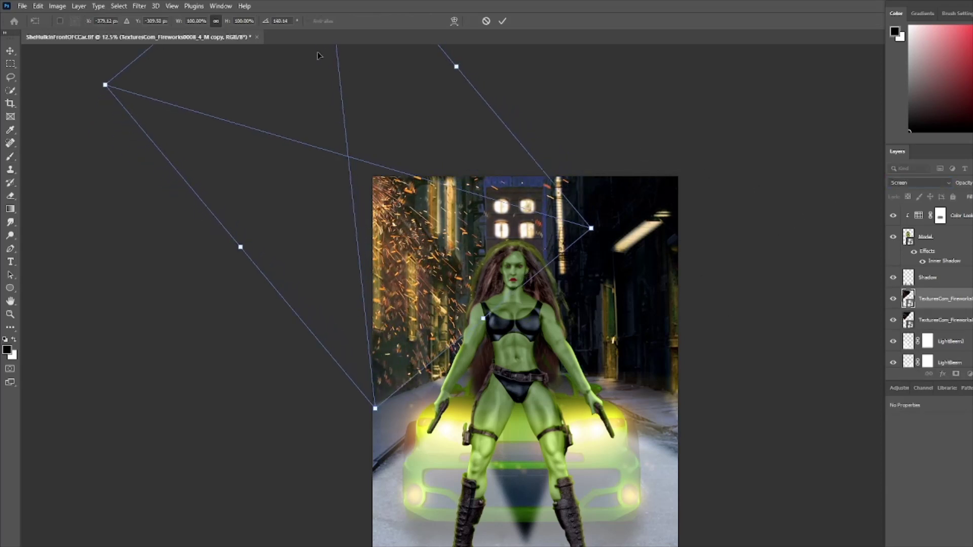
drag(358, 82, 631, 163)
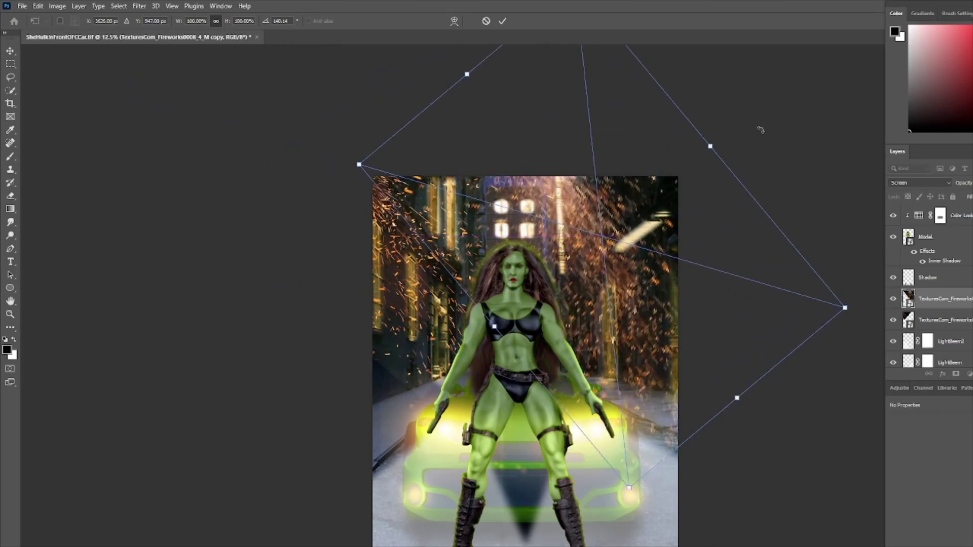
scroll(758, 128, up, 4)
drag(674, 102, 919, 373)
drag(639, 400, 748, 365)
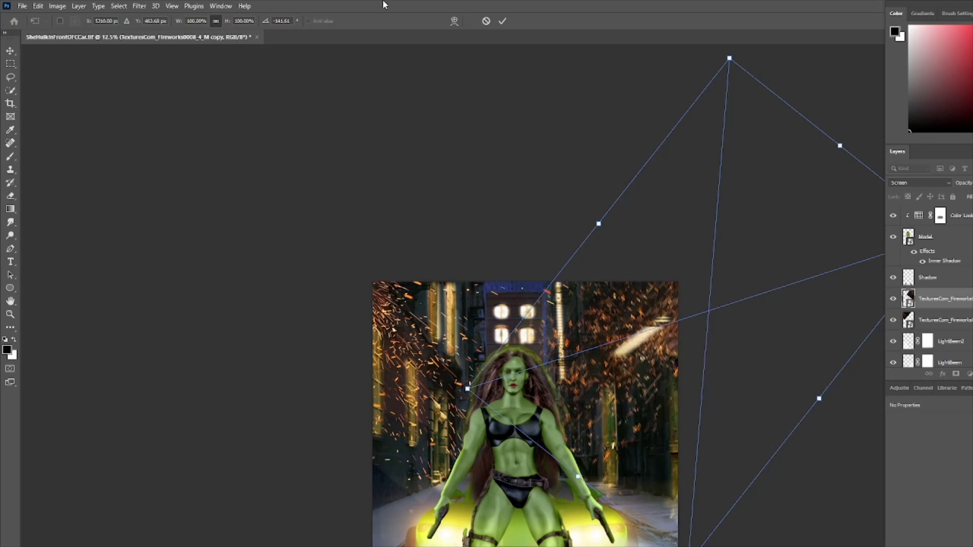
click(502, 21)
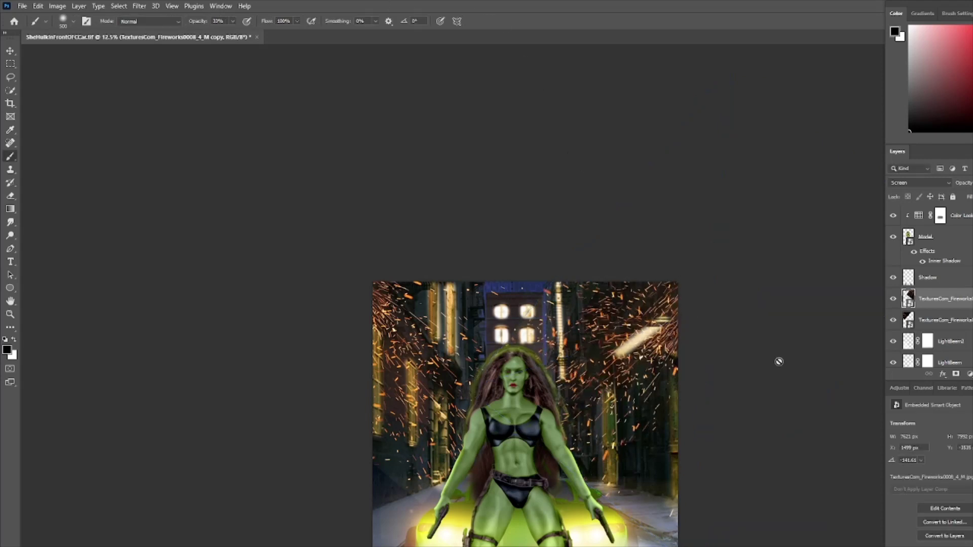
scroll(780, 362, down, 8)
scroll(781, 362, down, 1)
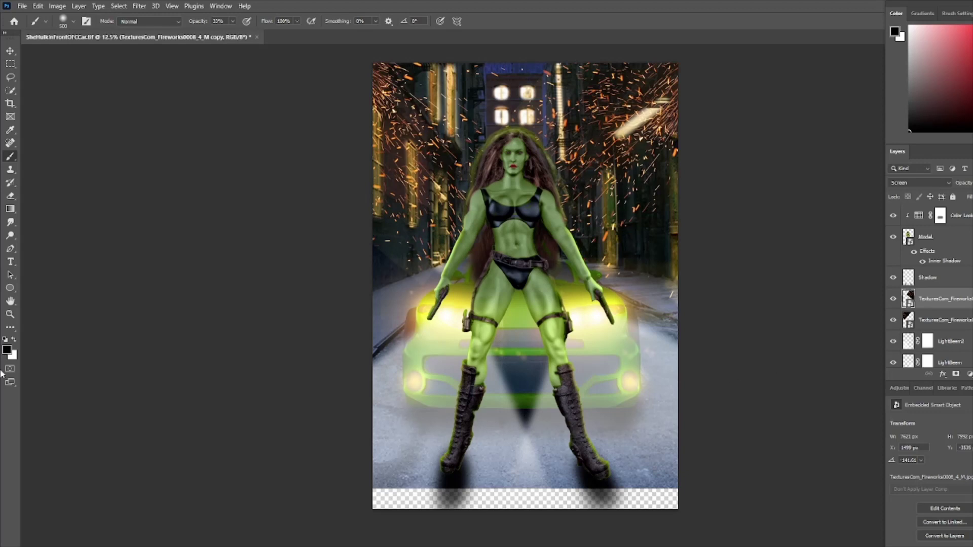
click(10, 103)
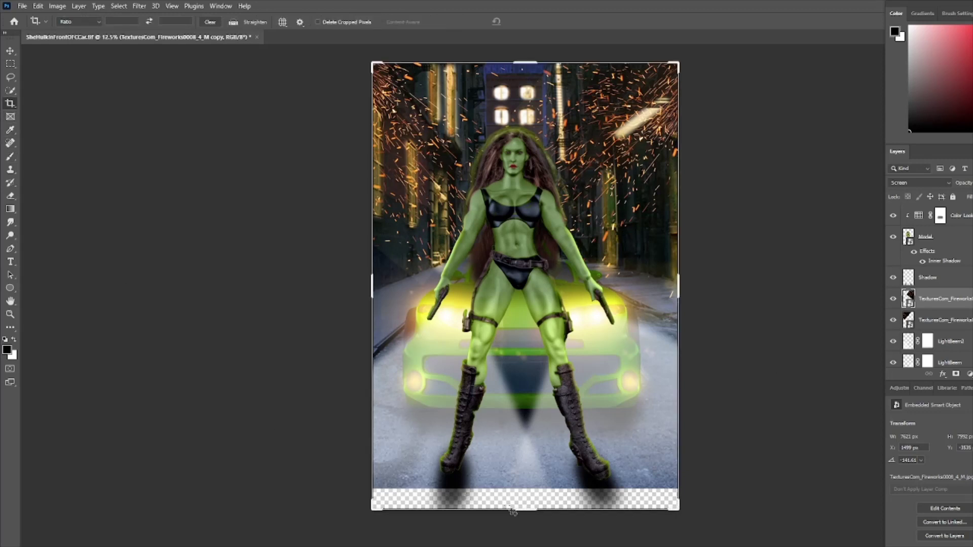
drag(520, 510, 518, 511)
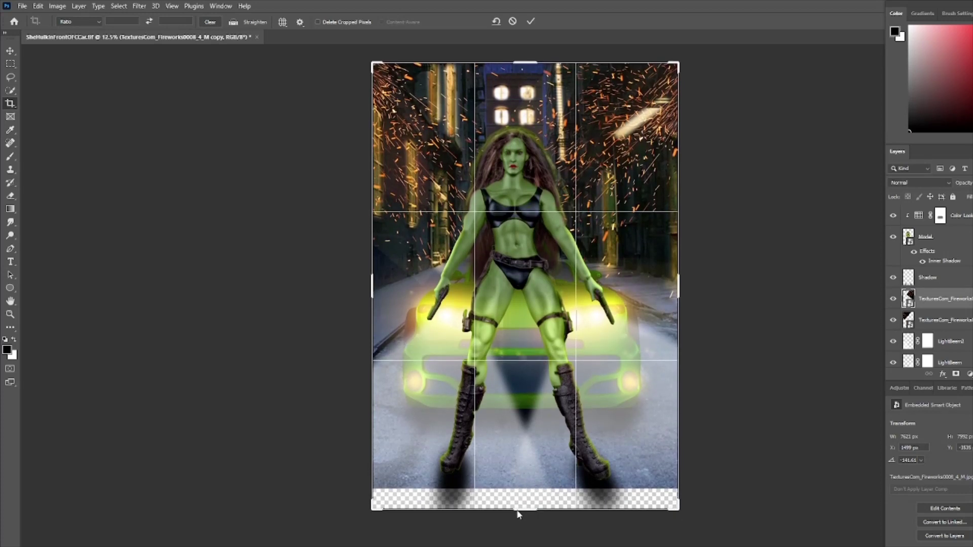
click(513, 21)
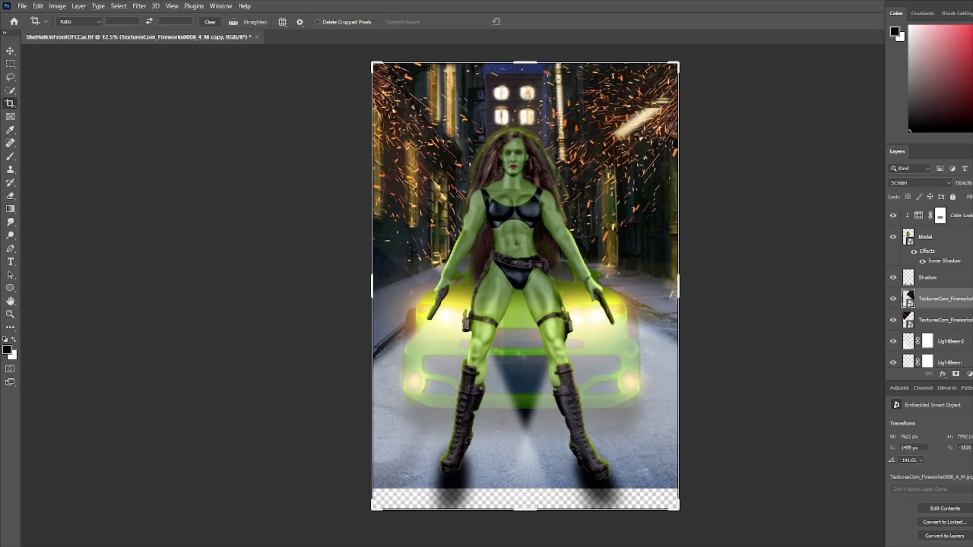
Place the Clouds_or__Fog_Texture_2 image above the Color Lookup layer and scale it to 258.20% so it covers nearly the whole picture
drag(972, 315, 826, 315)
click(961, 216)
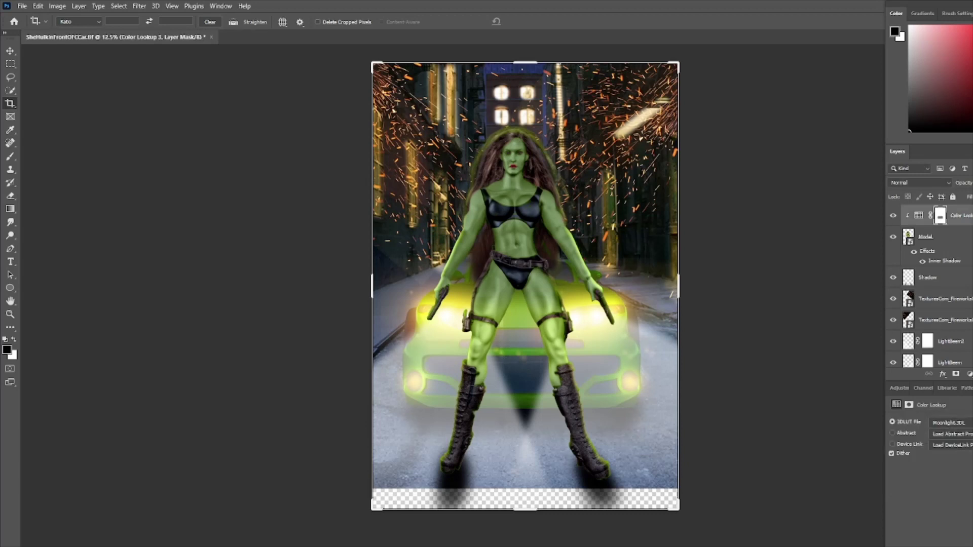
drag(972, 324, 541, 245)
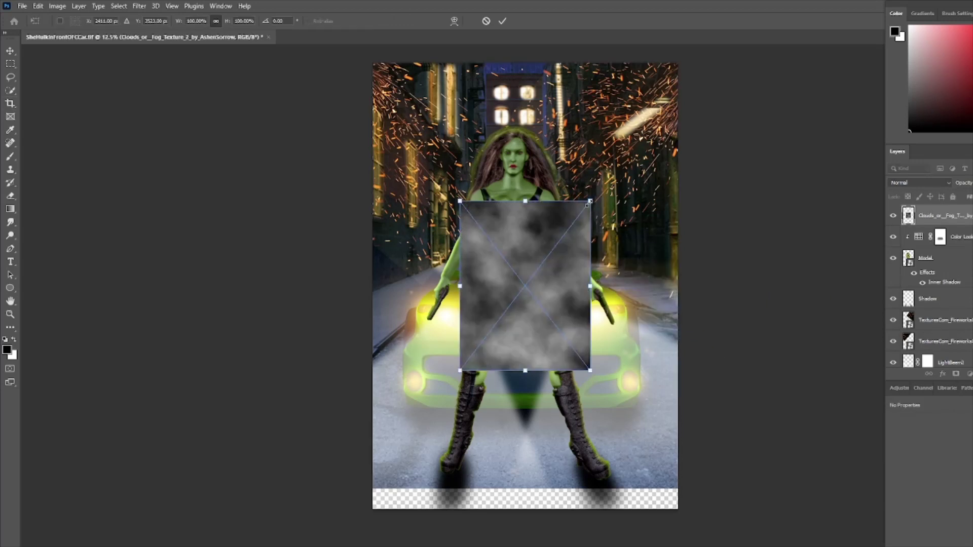
drag(589, 202, 674, 56)
drag(461, 383, 339, 496)
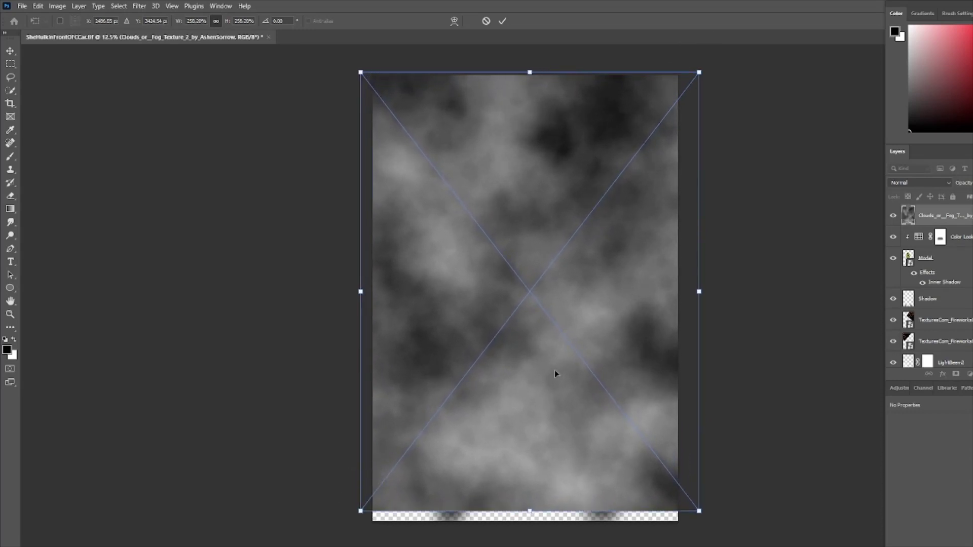
mouse_move(555, 370)
mouse_down()
mouse_move(554, 384)
mouse_move(555, 363)
mouse_up()
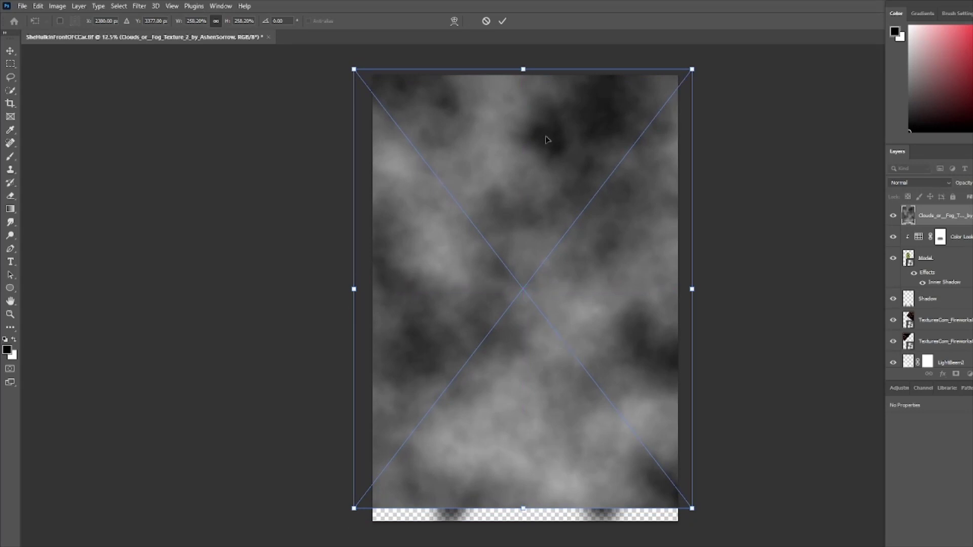
click(503, 22)
key(c)
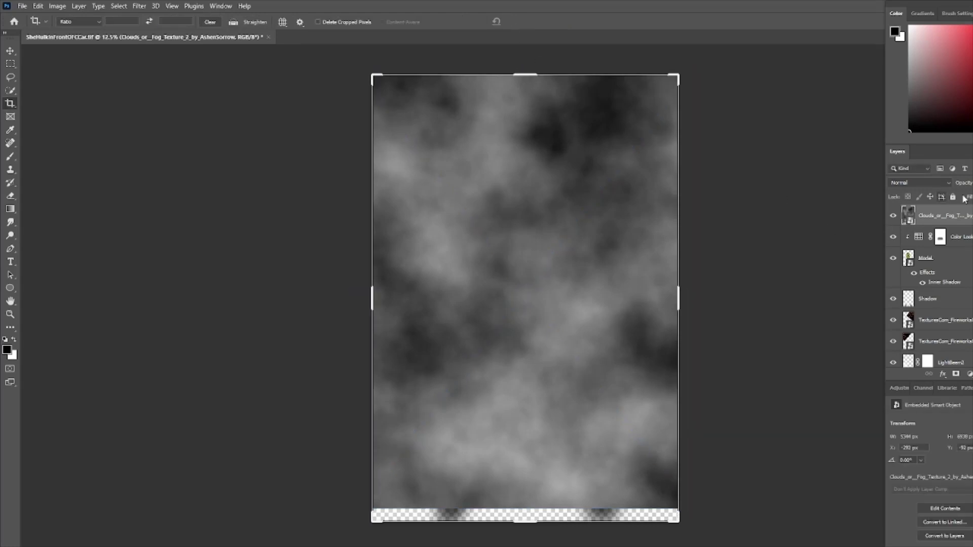
Add a layer mask to the fog layer and paint the fog off the character and car with a black soft brush enlarged to size 1100
click(8, 351)
click(319, 158)
click(10, 156)
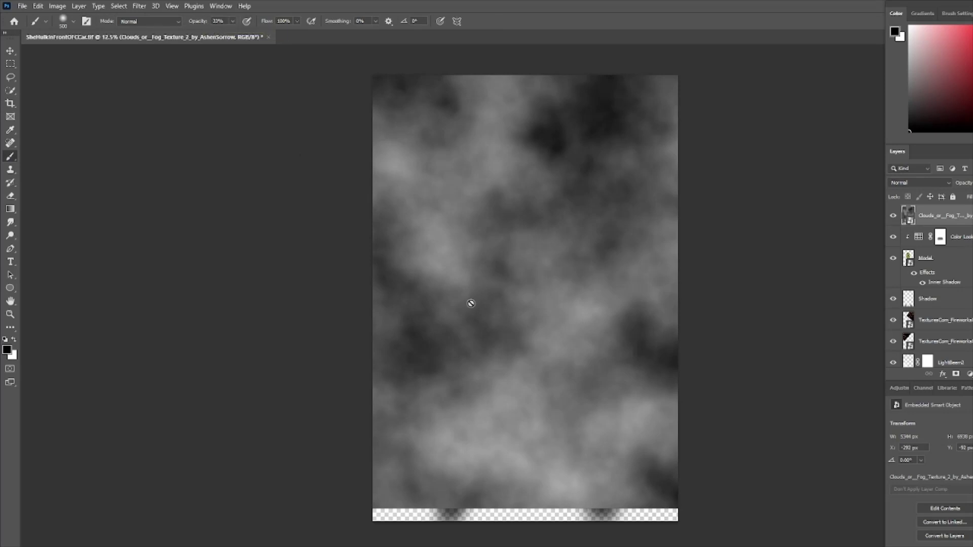
click(956, 374)
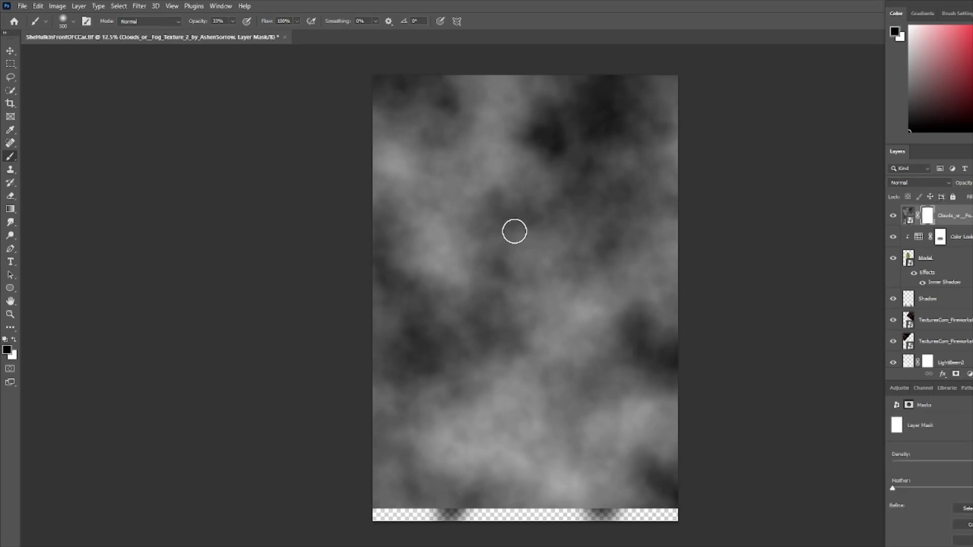
key(])
key(])
key(])
key(])
key(])
key(])
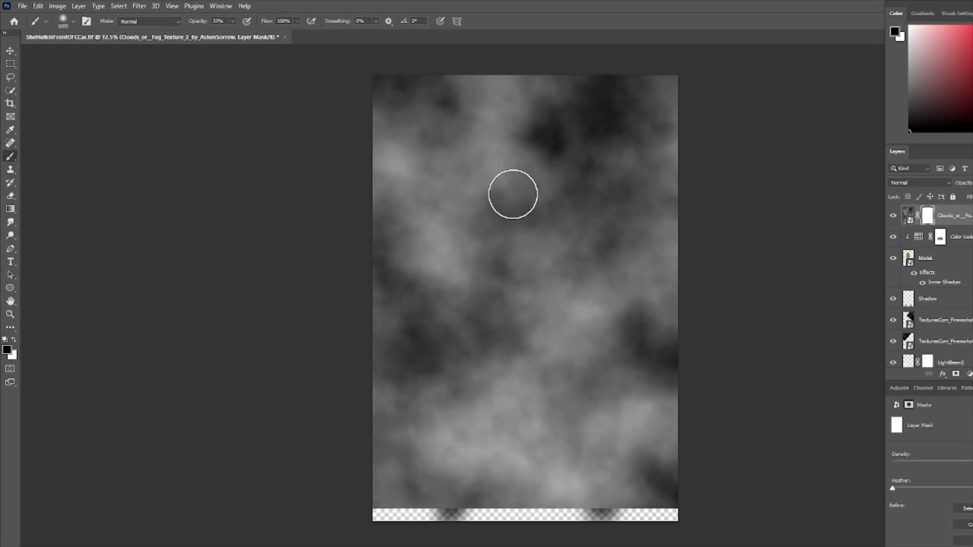
mouse_move(510, 193)
mouse_down()
mouse_move(520, 316)
mouse_move(520, 169)
mouse_move(564, 327)
mouse_move(569, 358)
mouse_move(551, 271)
mouse_move(568, 438)
mouse_move(581, 310)
mouse_move(587, 358)
mouse_move(519, 144)
mouse_move(433, 338)
mouse_move(427, 372)
mouse_move(467, 336)
mouse_move(461, 460)
mouse_move(469, 445)
mouse_move(602, 434)
mouse_move(439, 442)
mouse_move(505, 452)
mouse_move(585, 443)
mouse_move(456, 435)
mouse_move(595, 435)
mouse_move(580, 454)
mouse_move(615, 492)
mouse_move(488, 476)
mouse_move(444, 489)
mouse_move(512, 413)
mouse_move(417, 409)
mouse_move(558, 381)
mouse_move(420, 377)
mouse_move(649, 367)
mouse_move(552, 376)
mouse_move(559, 355)
mouse_move(503, 166)
mouse_move(505, 205)
mouse_move(445, 356)
mouse_move(429, 330)
mouse_move(425, 369)
mouse_move(468, 255)
mouse_move(440, 321)
mouse_move(427, 391)
mouse_move(428, 363)
mouse_move(425, 420)
mouse_move(424, 408)
mouse_move(499, 414)
mouse_move(491, 406)
mouse_move(610, 397)
mouse_move(478, 406)
mouse_move(577, 406)
mouse_move(399, 394)
mouse_move(580, 394)
mouse_move(493, 368)
mouse_move(514, 301)
mouse_move(509, 172)
mouse_move(471, 243)
mouse_move(461, 311)
mouse_move(556, 234)
mouse_move(617, 358)
mouse_move(567, 357)
mouse_move(593, 454)
mouse_move(569, 370)
mouse_move(604, 302)
mouse_move(623, 385)
mouse_move(622, 352)
mouse_move(570, 296)
mouse_move(489, 268)
mouse_up()
mouse_move(427, 352)
mouse_down()
mouse_move(429, 319)
mouse_move(422, 374)
mouse_move(425, 399)
mouse_move(425, 346)
mouse_move(431, 409)
mouse_move(483, 313)
mouse_move(494, 388)
mouse_move(508, 327)
mouse_move(510, 405)
mouse_move(541, 340)
mouse_move(556, 416)
mouse_move(568, 314)
mouse_move(566, 336)
mouse_move(561, 309)
mouse_up()
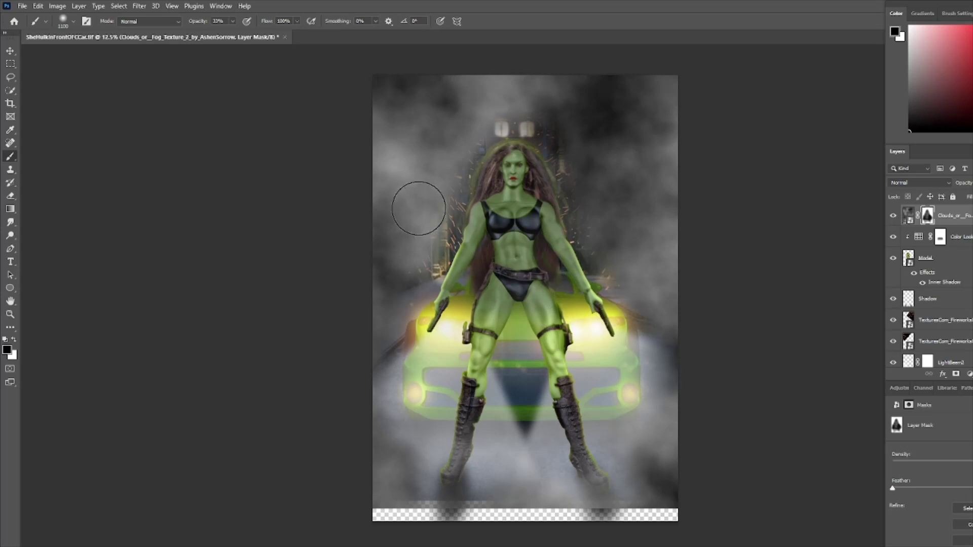
Thin the fog on its mask over the buildings, sparks and blue box behind the character, keeping it dense at the picture's edges
mouse_move(424, 265)
mouse_down()
mouse_move(428, 115)
mouse_move(443, 72)
mouse_move(451, 169)
mouse_move(478, 150)
mouse_move(485, 115)
mouse_move(530, 86)
mouse_move(612, 124)
mouse_move(663, 179)
mouse_move(591, 150)
mouse_move(612, 201)
mouse_move(659, 260)
mouse_move(583, 228)
mouse_move(592, 246)
mouse_move(682, 308)
mouse_move(644, 289)
mouse_up()
drag(605, 133, 617, 108)
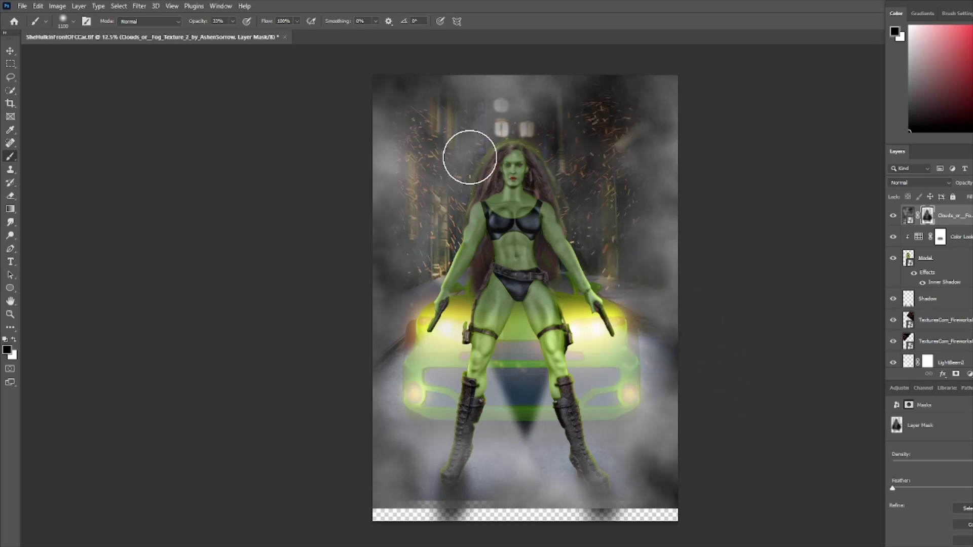
mouse_move(469, 157)
mouse_down()
mouse_move(443, 130)
mouse_move(439, 165)
mouse_move(425, 103)
mouse_up()
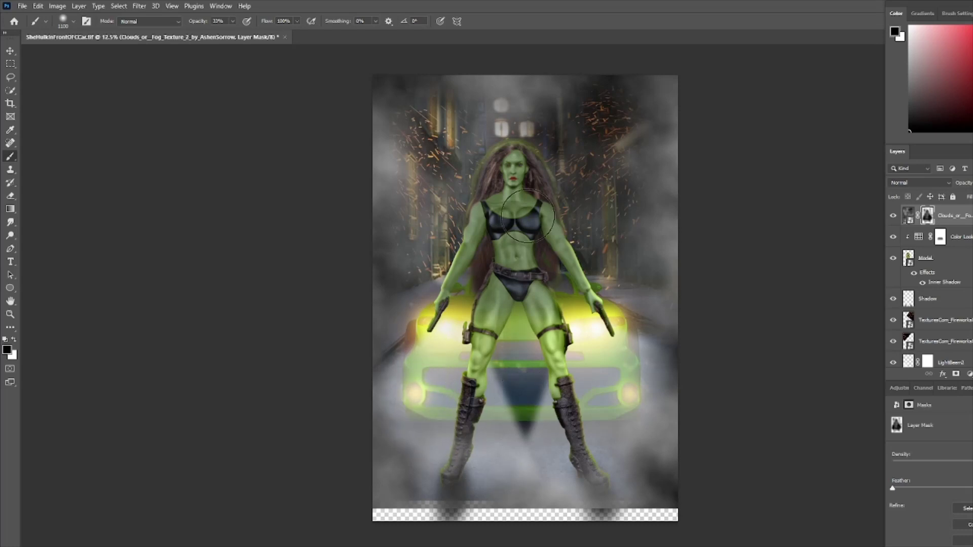
mouse_move(525, 112)
mouse_down()
mouse_move(525, 102)
mouse_move(503, 125)
mouse_move(488, 77)
mouse_move(527, 124)
mouse_move(566, 84)
mouse_move(474, 83)
mouse_up()
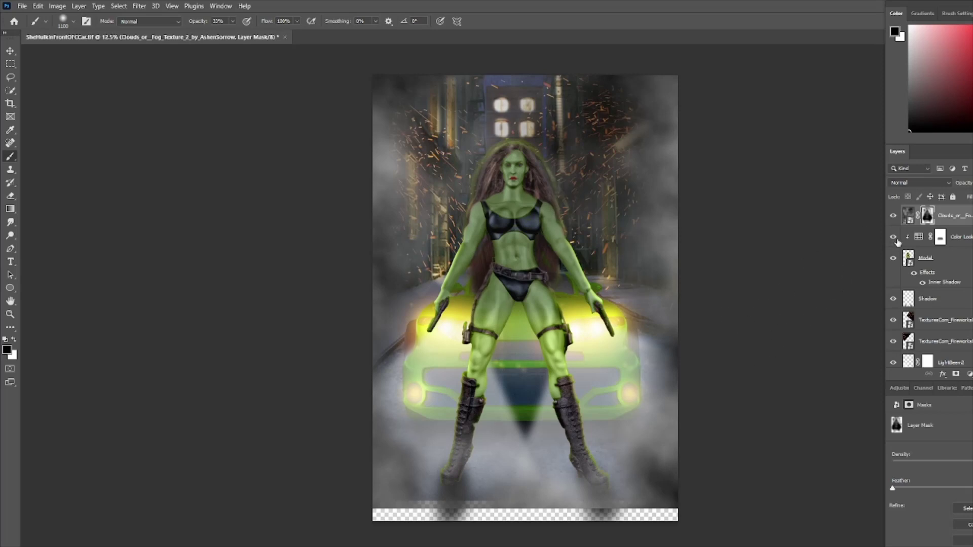
Stamp all visible layers into a new layer above the fog layer and convert it for smart filters
click(908, 216)
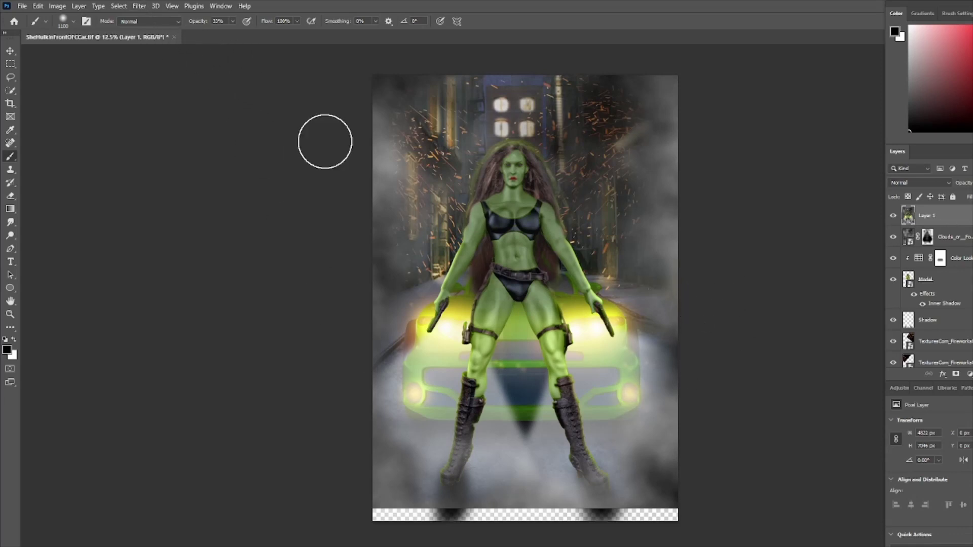
click(140, 6)
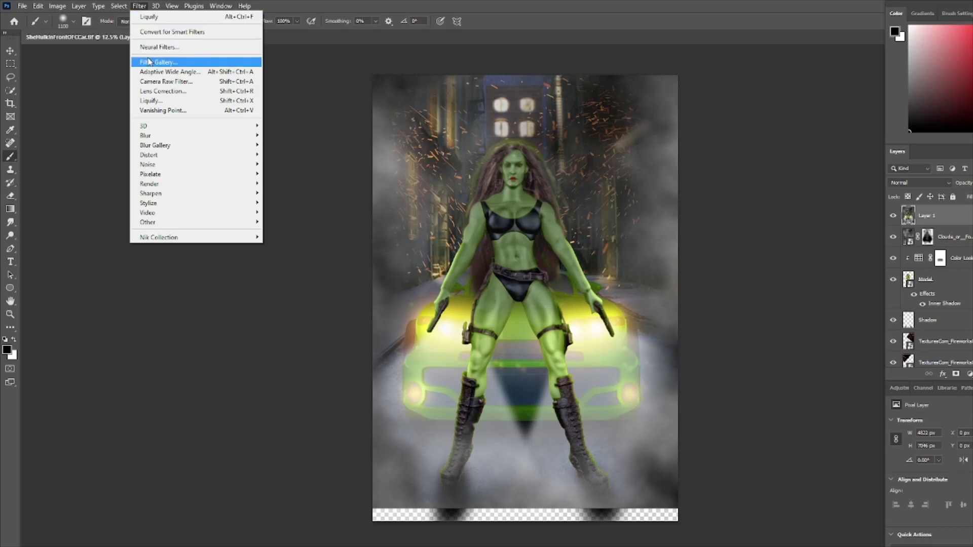
click(157, 31)
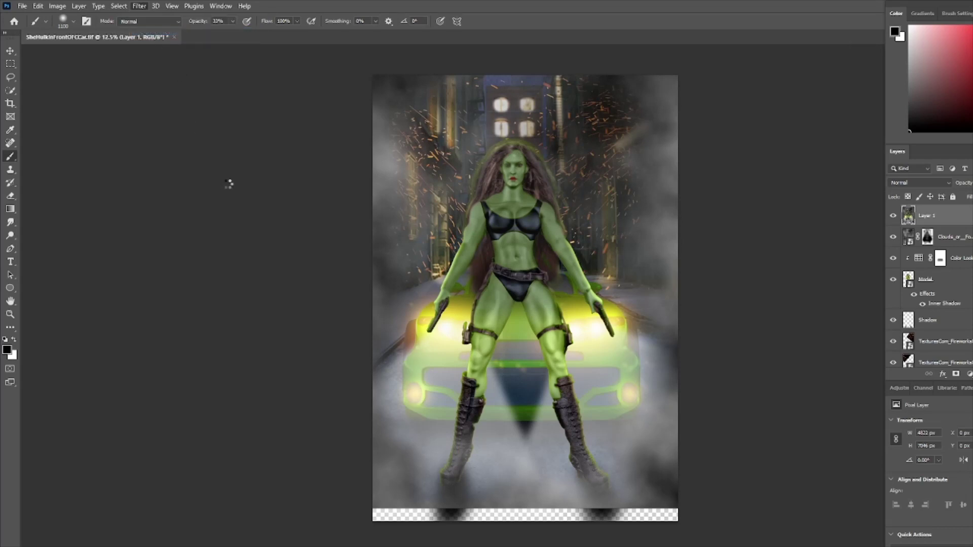
Color-grade the merged layer in Camera Raw: shadows hue 104, saturation 28; highlights hue 36, saturation 31; midtones hue 78, saturation 20
click(136, 7)
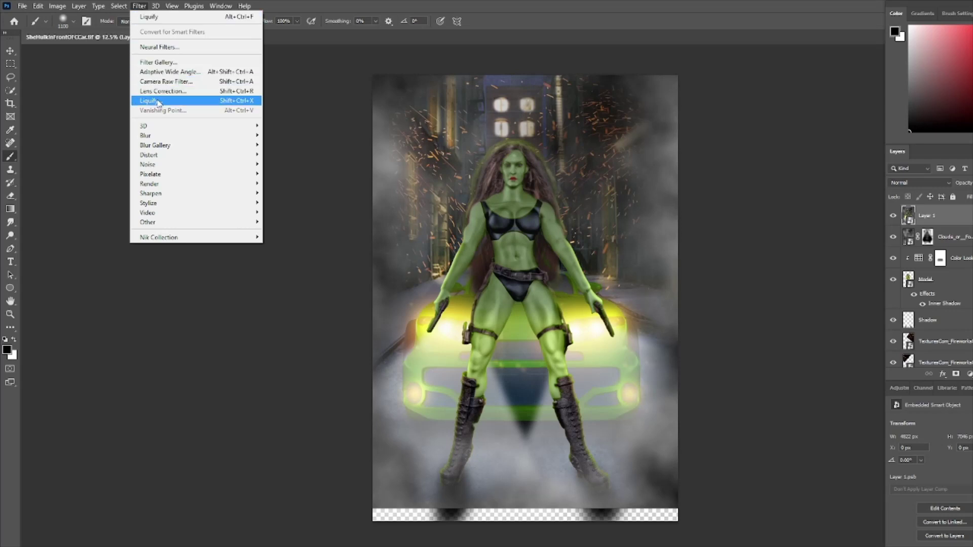
click(159, 82)
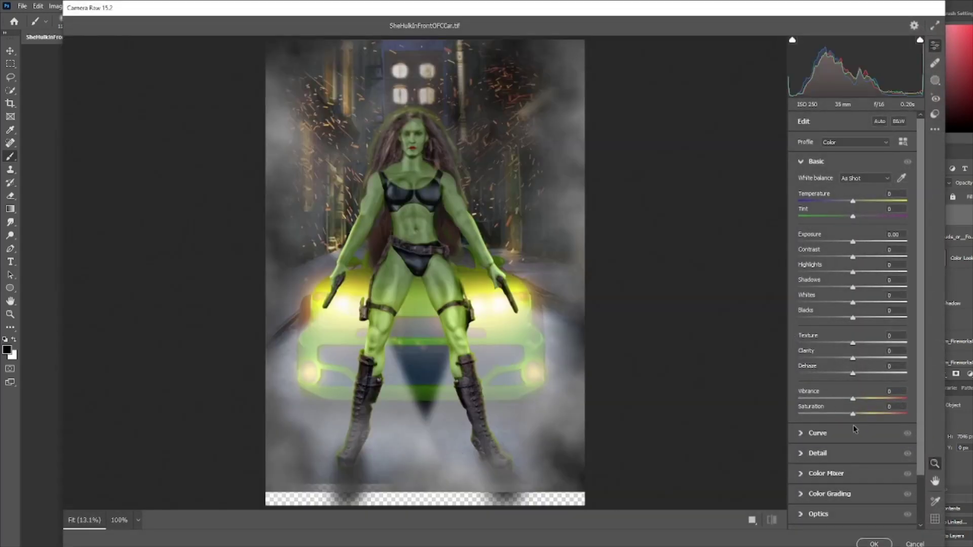
scroll(891, 444, down, 2)
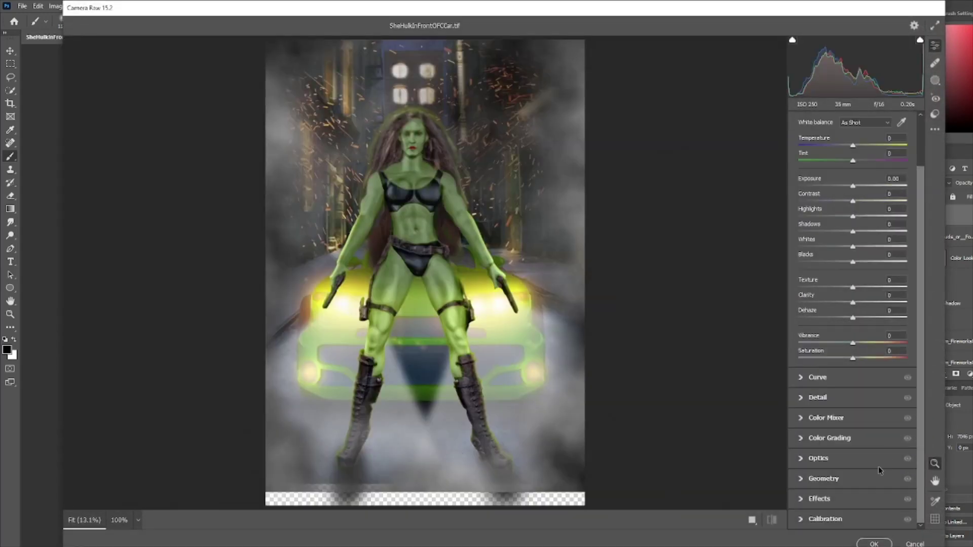
click(802, 439)
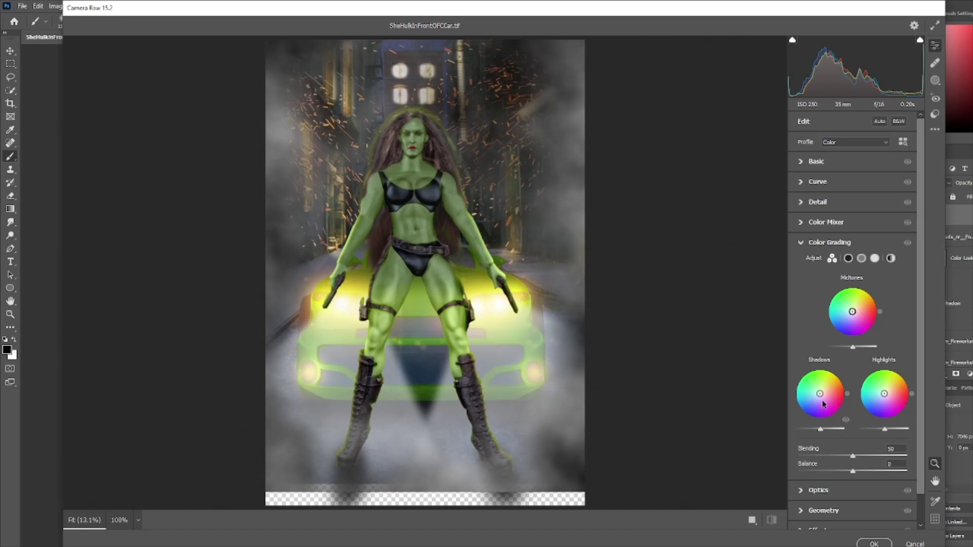
drag(820, 394, 818, 388)
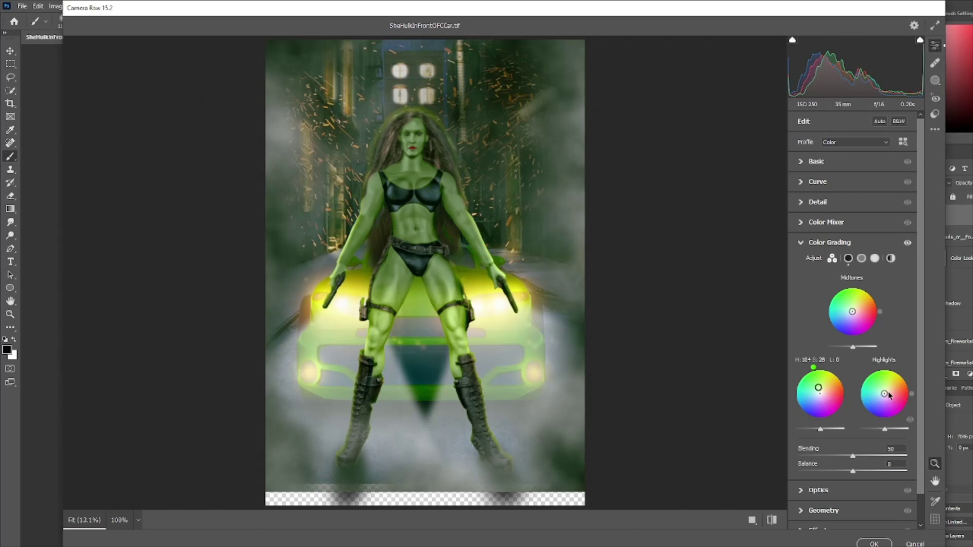
drag(885, 394, 890, 389)
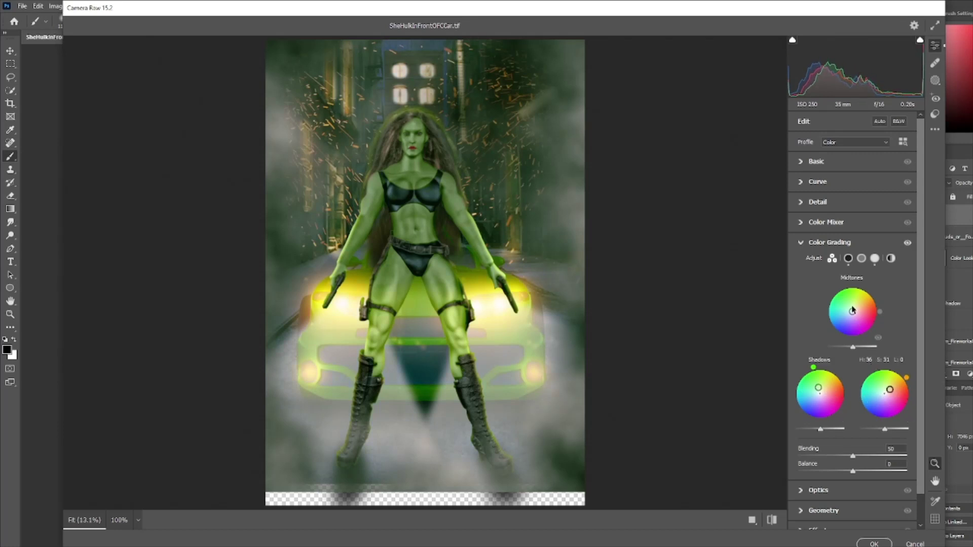
drag(854, 314, 852, 309)
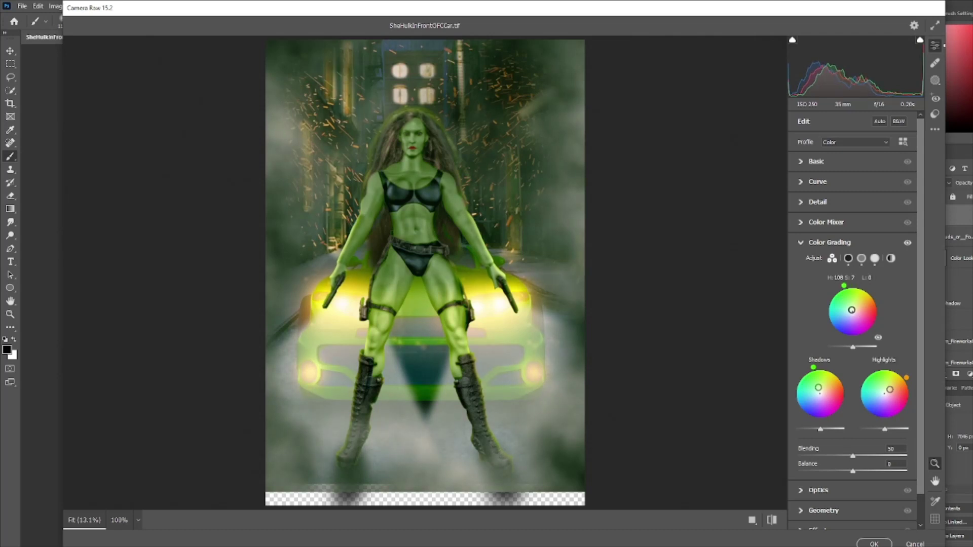
mouse_move(852, 287)
mouse_down()
mouse_move(852, 310)
mouse_move(858, 285)
mouse_up()
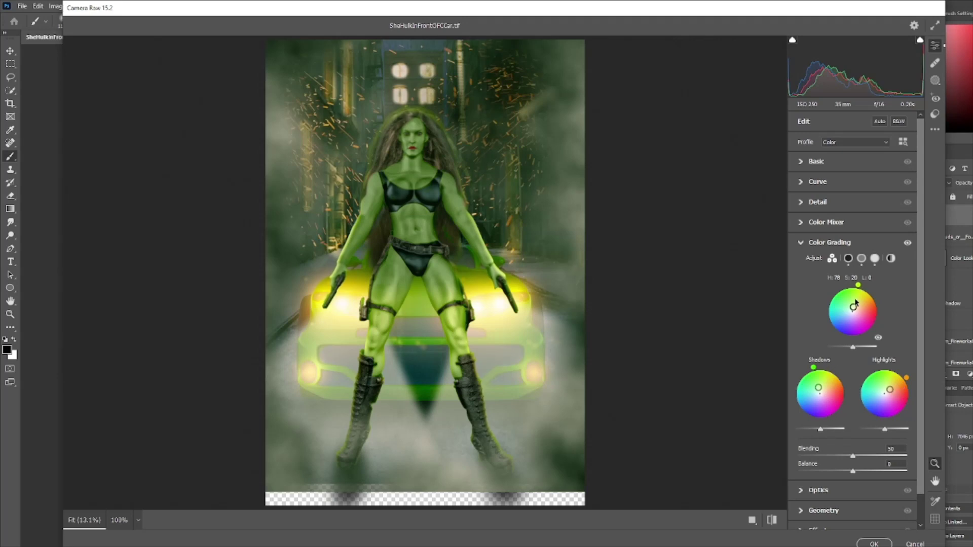
Compare the image before and after the color grading, and apply the Camera Raw filter to the merged layer
click(772, 521)
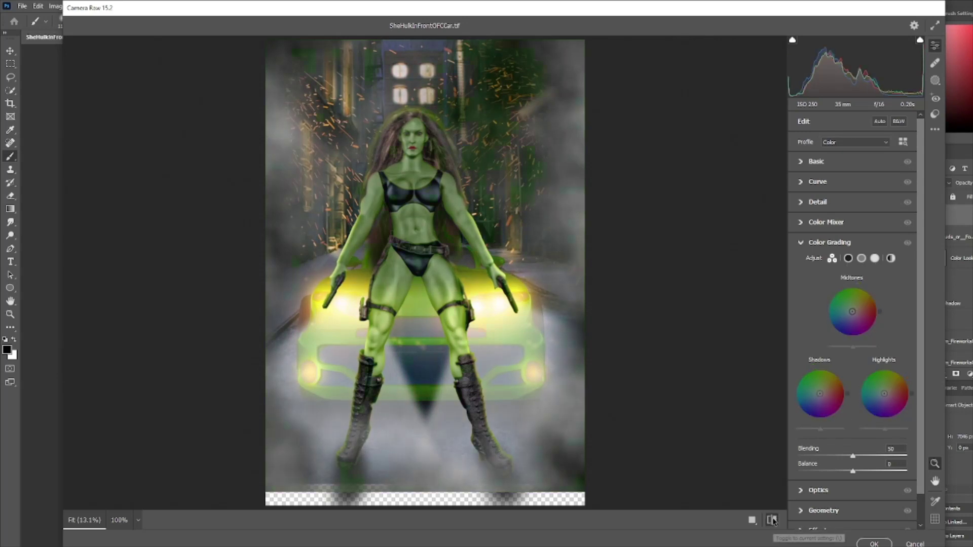
click(773, 521)
click(773, 521)
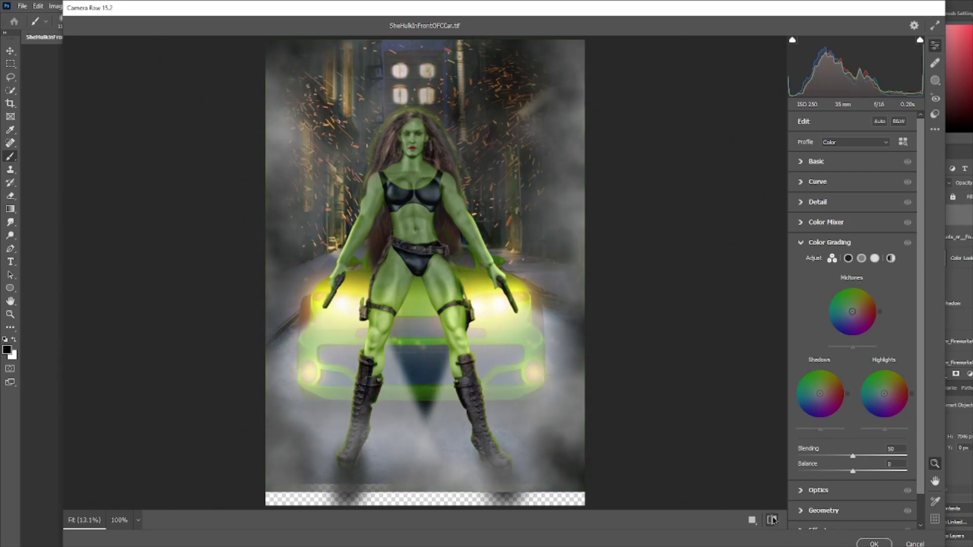
click(773, 522)
click(774, 521)
click(773, 522)
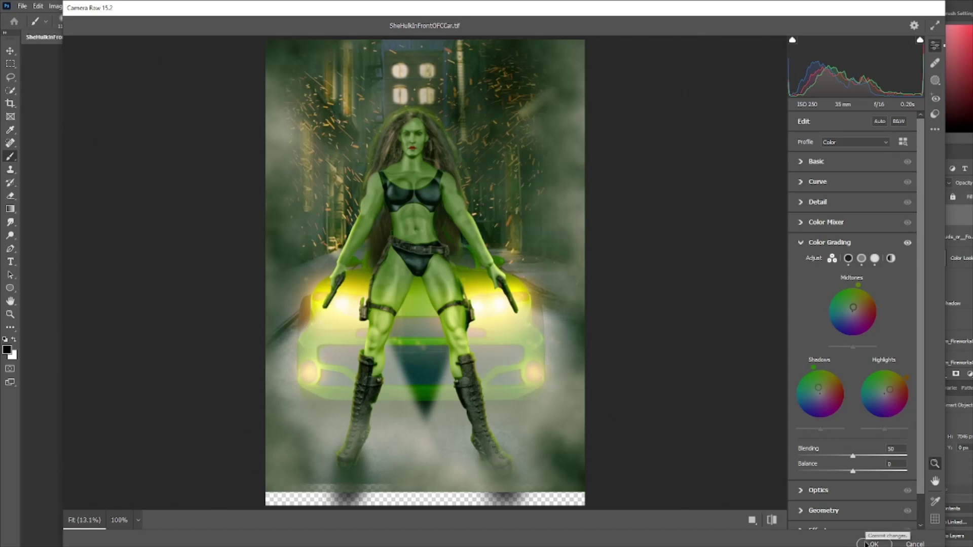
click(873, 544)
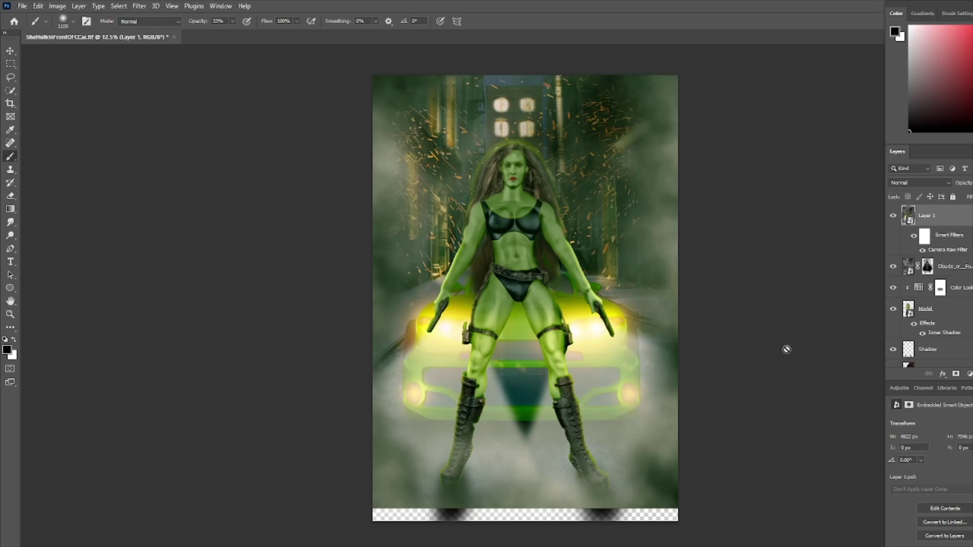
Open the merged layer in the Nik Collection's Color Efex Pro 4 and choose the 010 Super Punch recipe
click(139, 5)
mouse_move(190, 239)
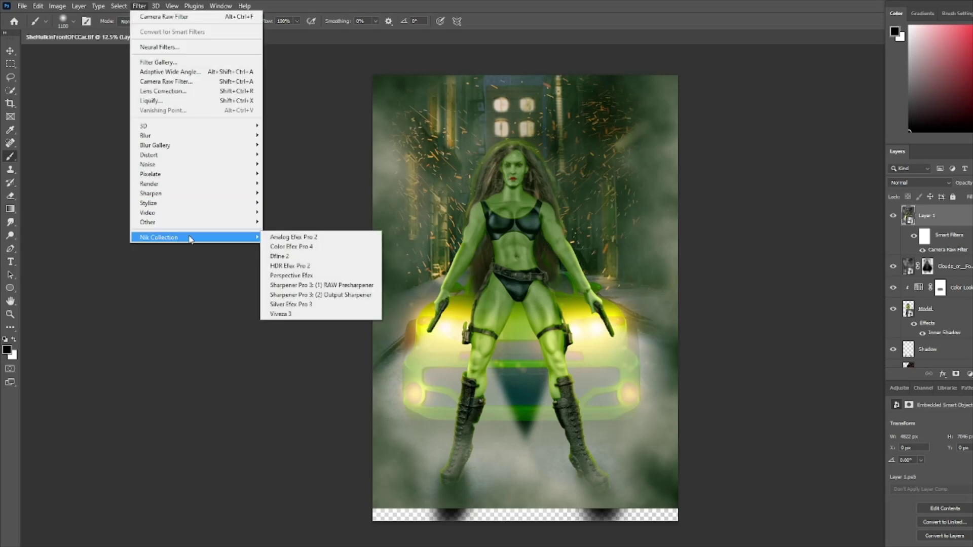
click(287, 246)
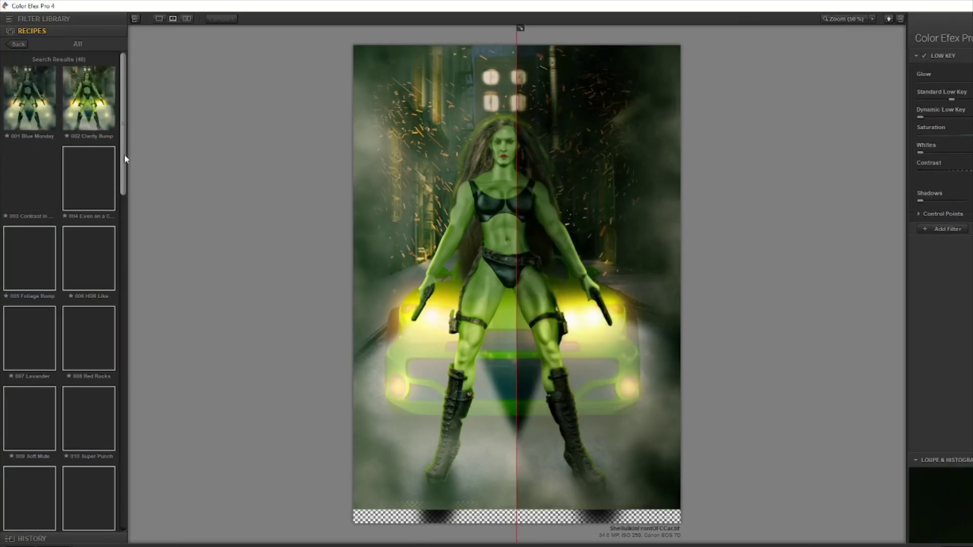
drag(124, 156, 122, 242)
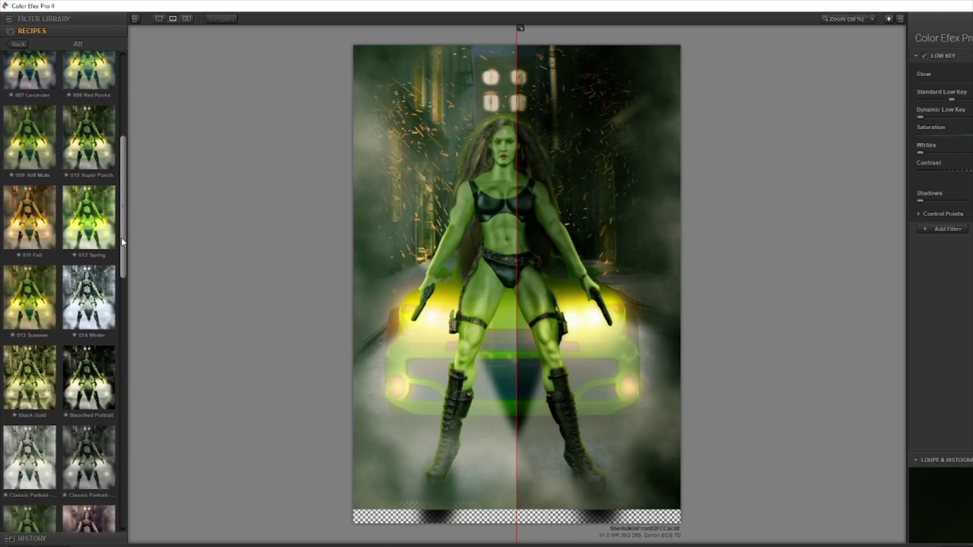
click(87, 131)
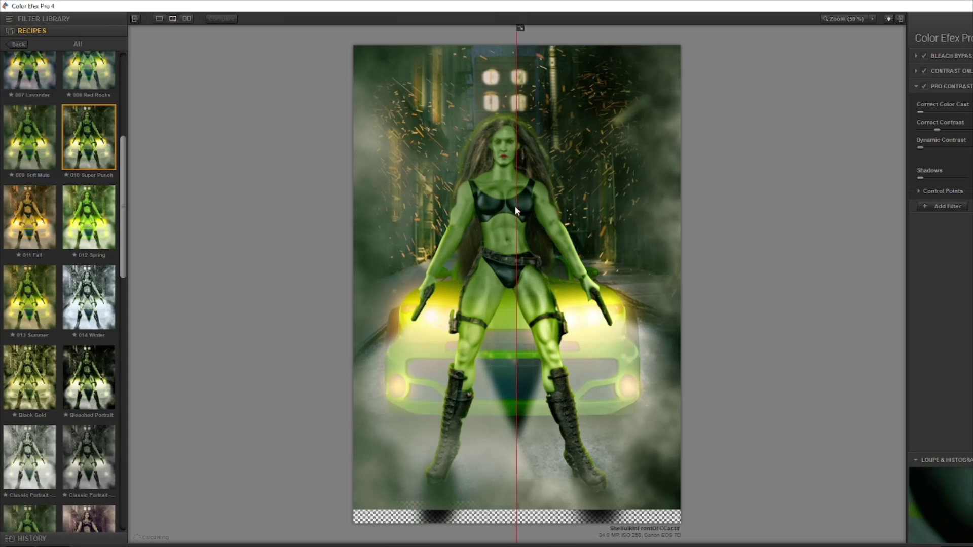
Try the Wildlife fur and Wildlife - On the Dark Side recipes on the image, comparing the looks with the split before/after preview
drag(516, 209, 353, 251)
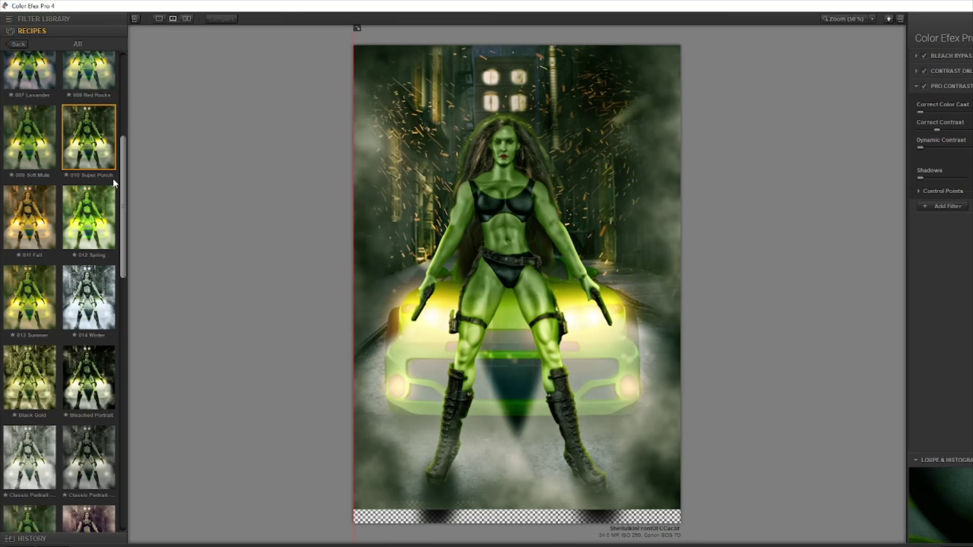
drag(125, 194, 123, 455)
click(40, 406)
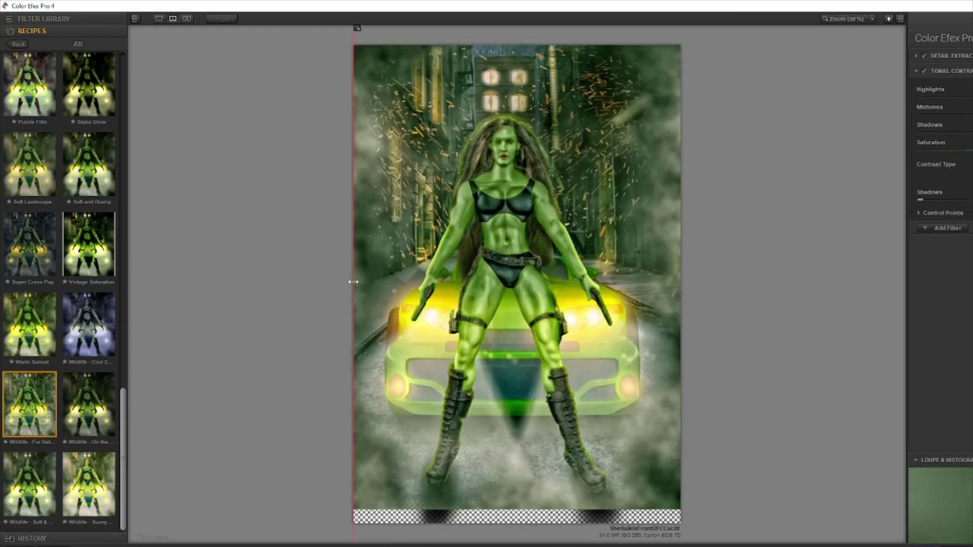
mouse_move(352, 281)
mouse_down()
mouse_move(783, 266)
mouse_move(360, 285)
mouse_up()
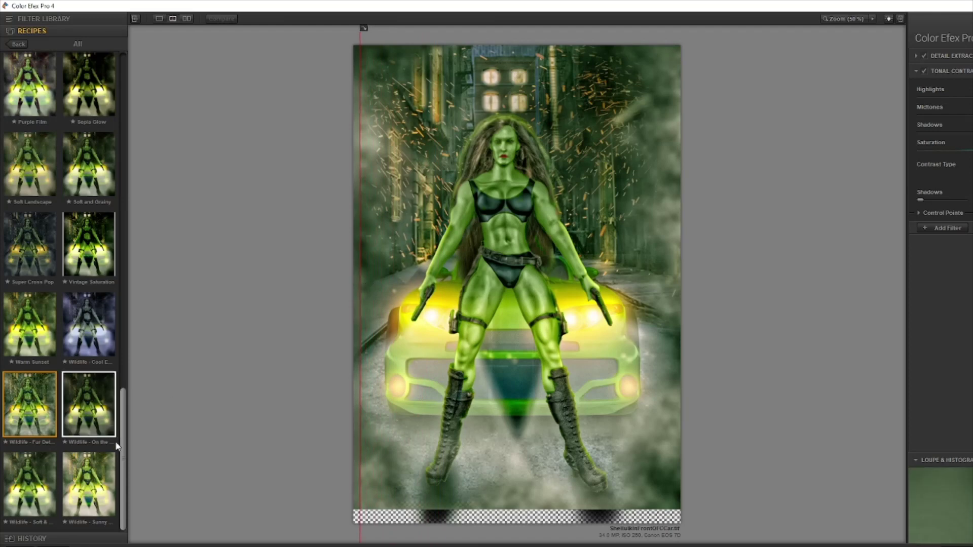
click(97, 415)
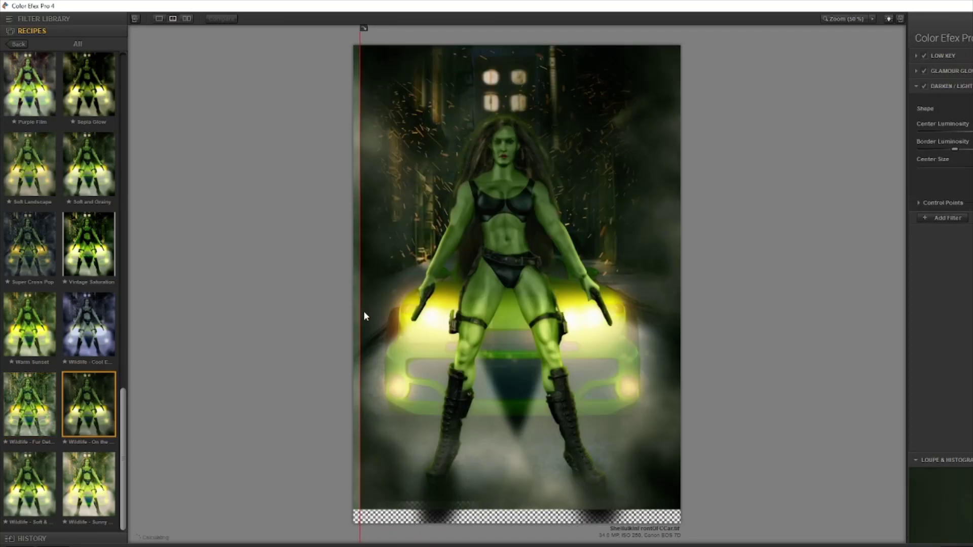
drag(360, 296, 323, 307)
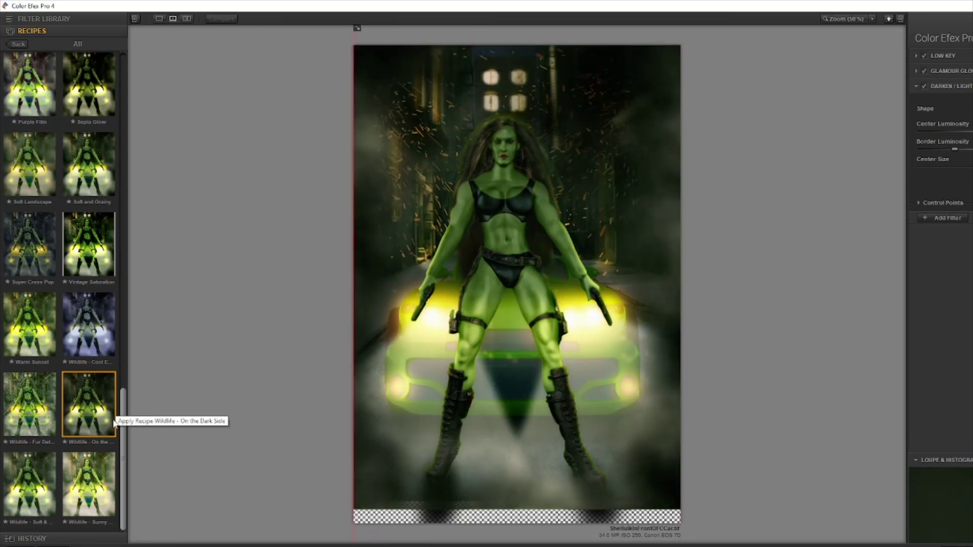
Choose the 010 Super Punch recipe again, check it across the full image, and apply the Color Efex Pro 4 filter to the merged layer
drag(126, 404, 138, 131)
click(97, 203)
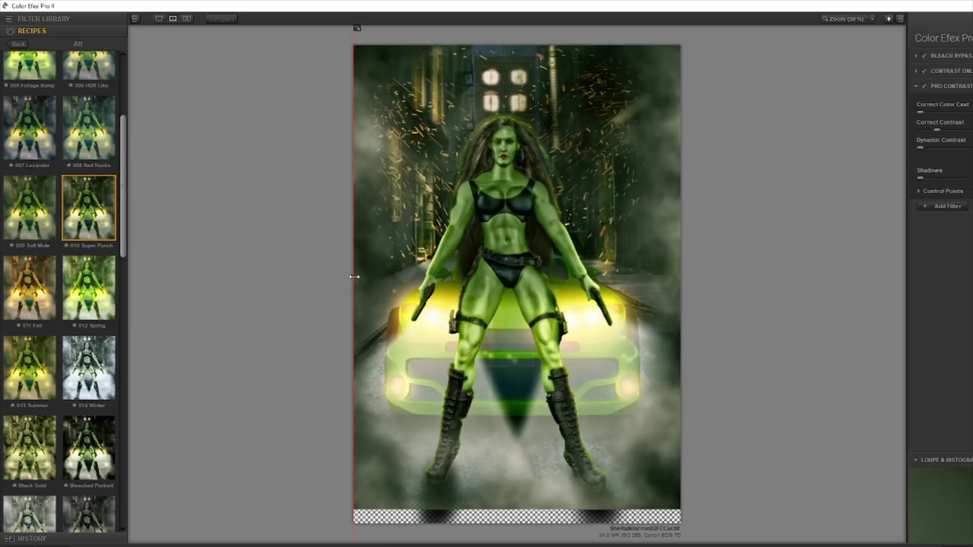
mouse_move(353, 277)
mouse_down()
mouse_move(681, 273)
mouse_move(354, 269)
mouse_up()
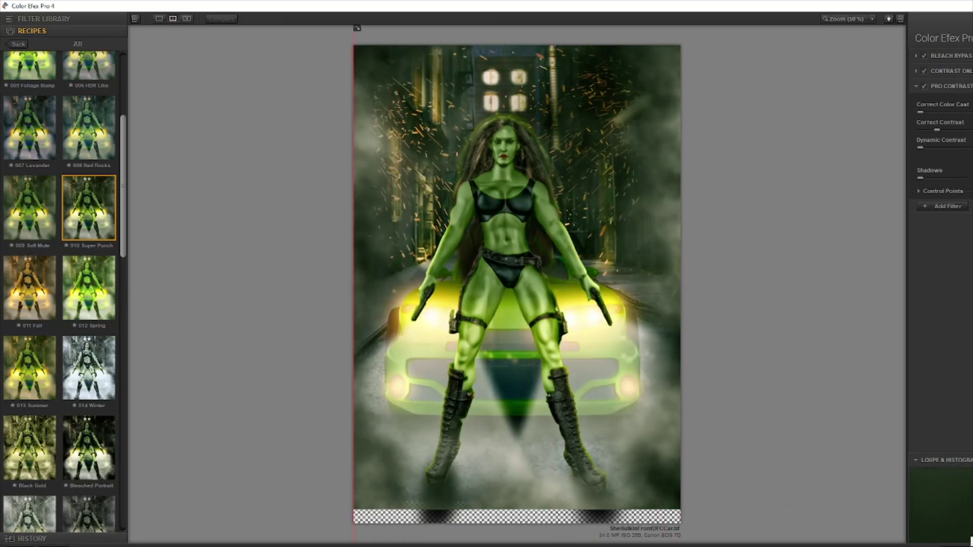
click(972, 540)
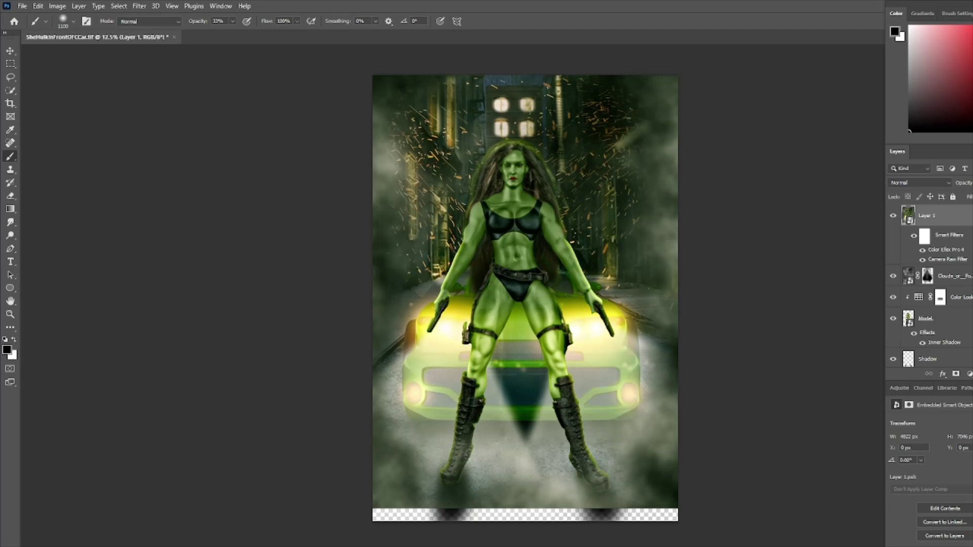
Reduce the opacity of the Color Efex Pro 4 smart filter on Layer 1, with its blending mode at Normal
double_click(971, 250)
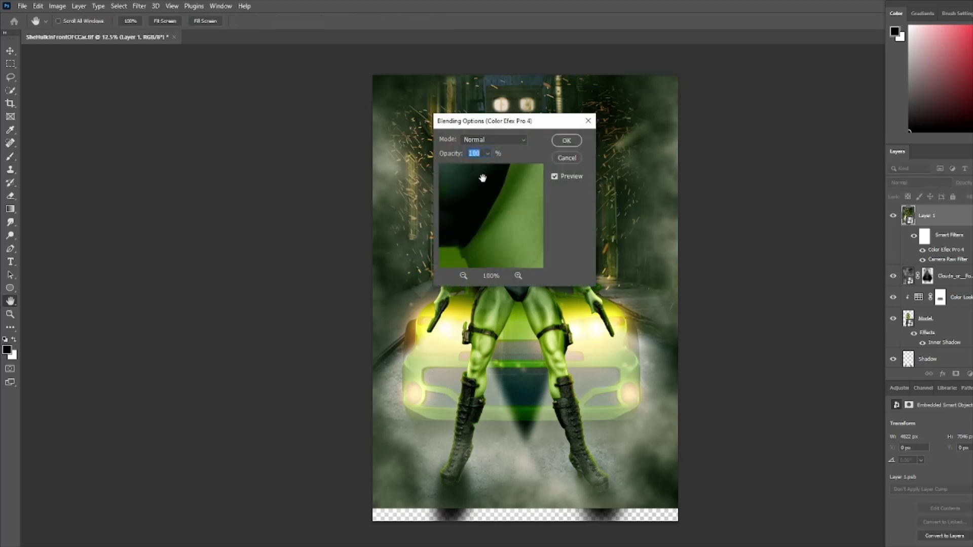
click(488, 156)
drag(483, 166, 477, 166)
click(559, 141)
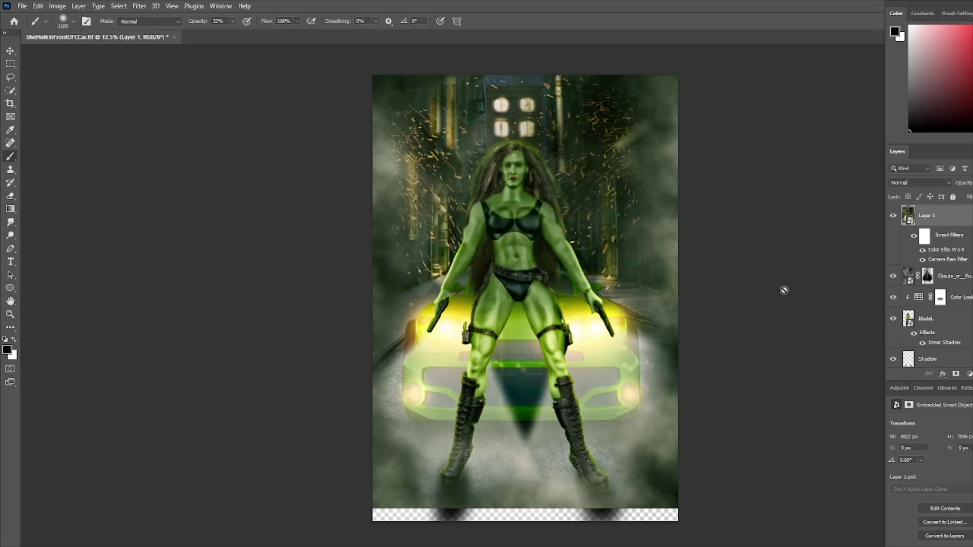